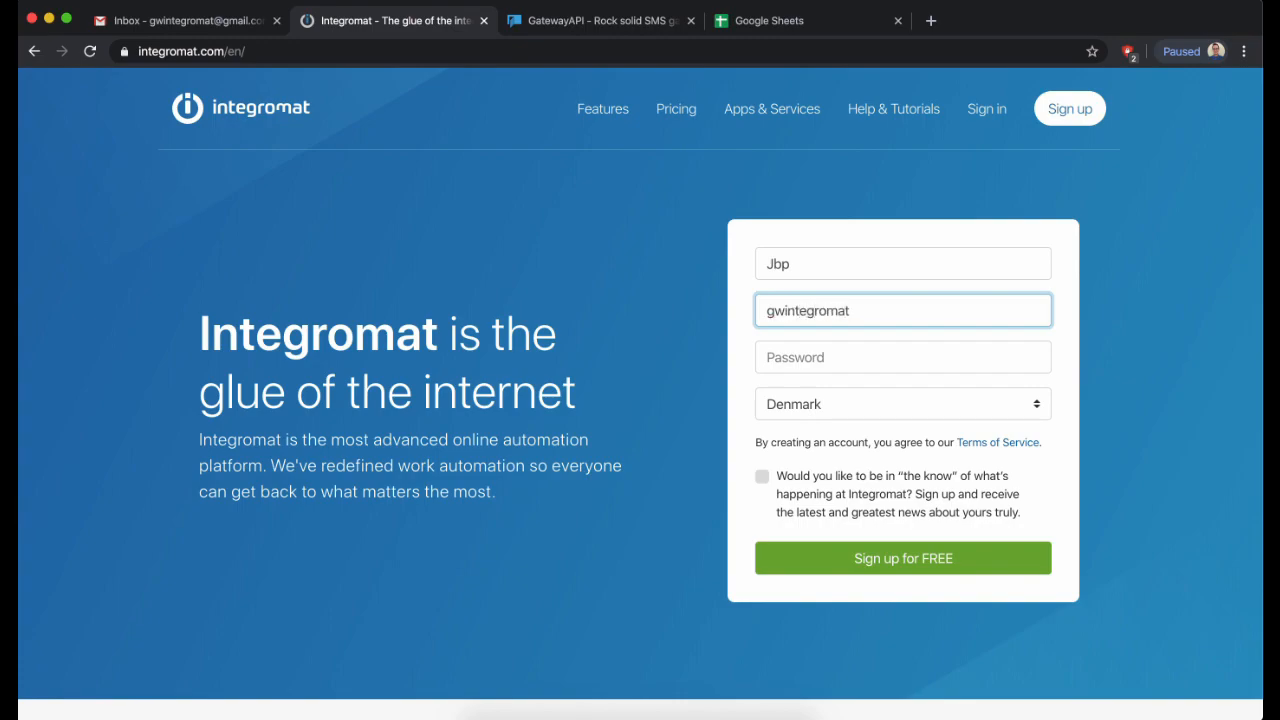
- Sign up for a free Integromat account using the Gmail address and a password
text(@gmail.com)
key(Tab)
text(••••••••••)
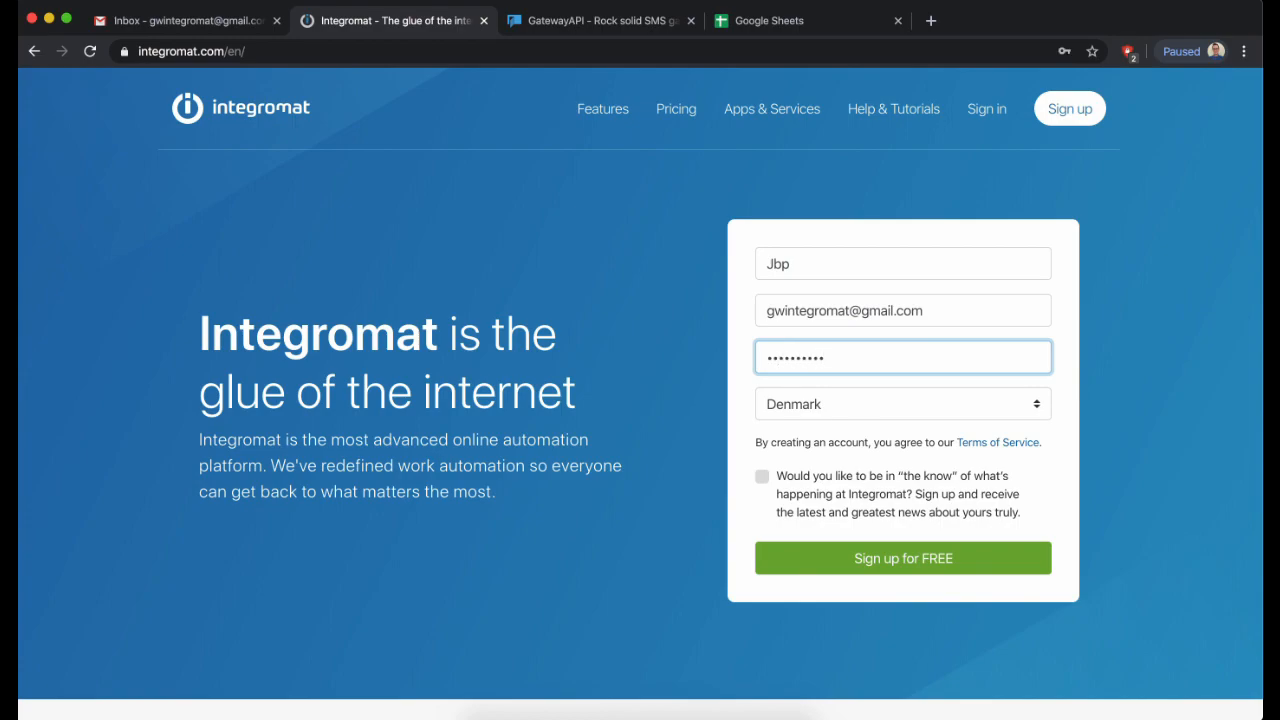
click(870, 570)
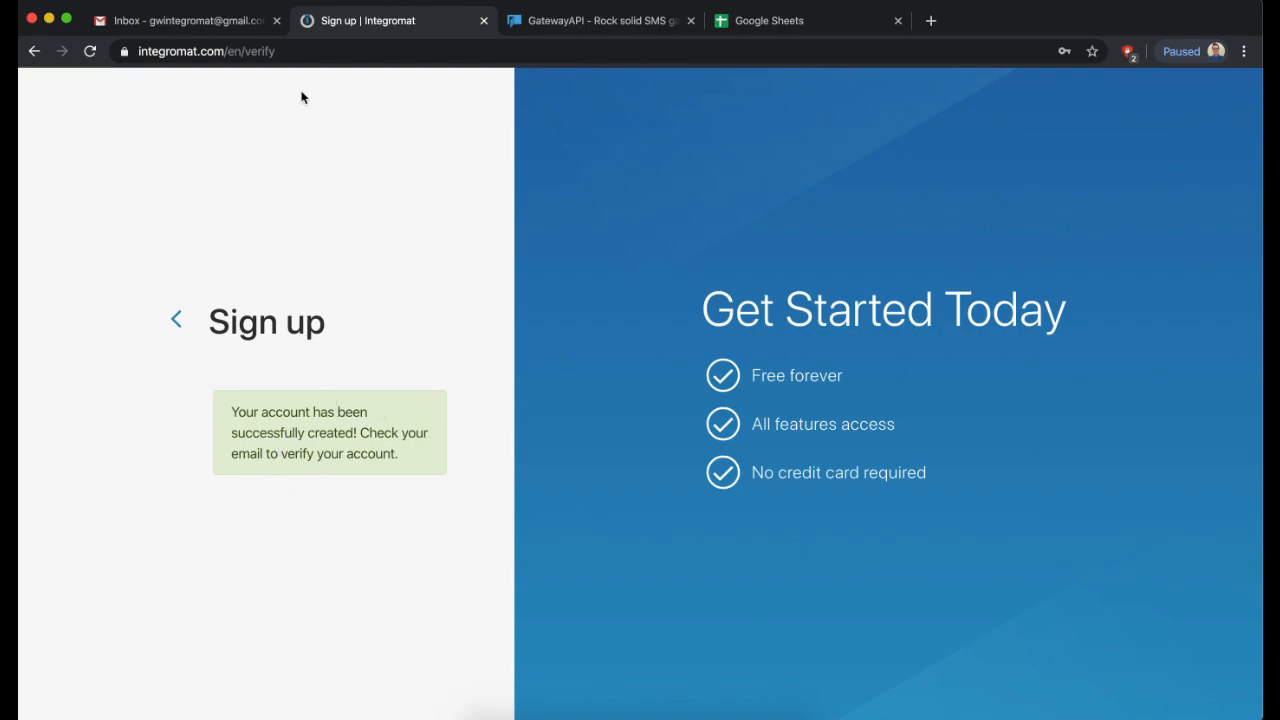
- Open Integromat's 'Verify your email' message in Gmail and confirm the email address
click(211, 30)
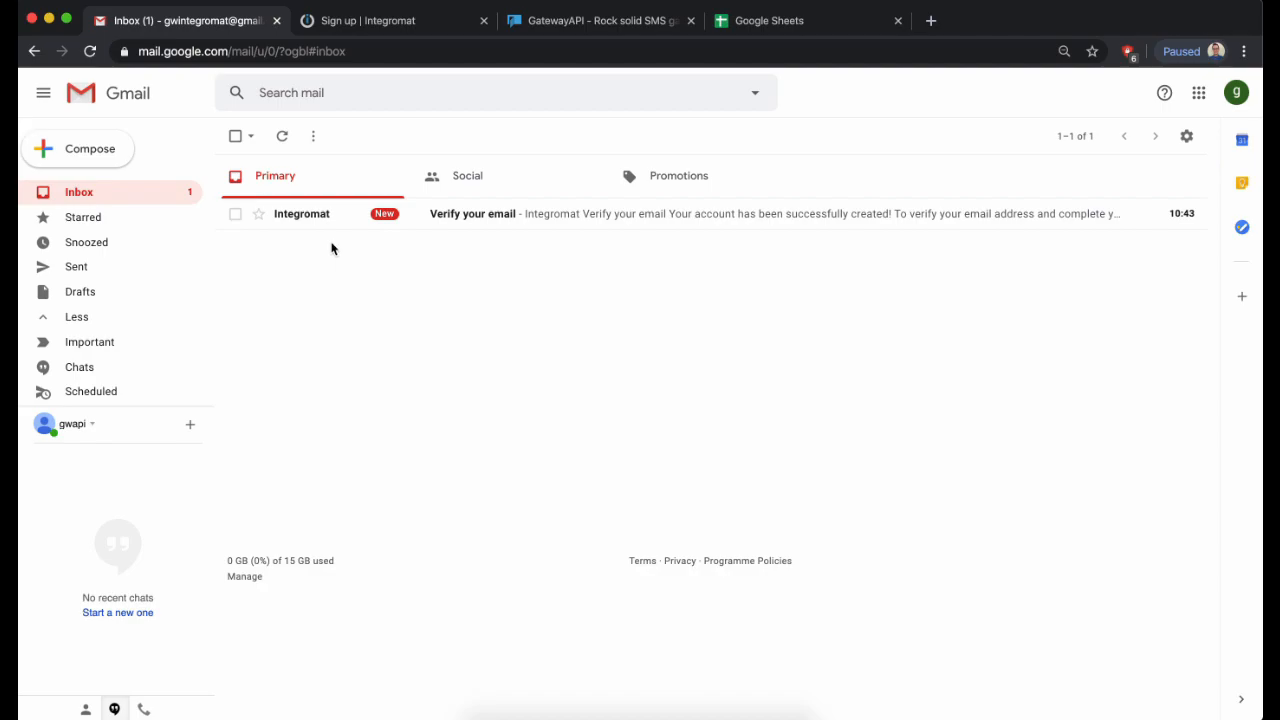
click(529, 219)
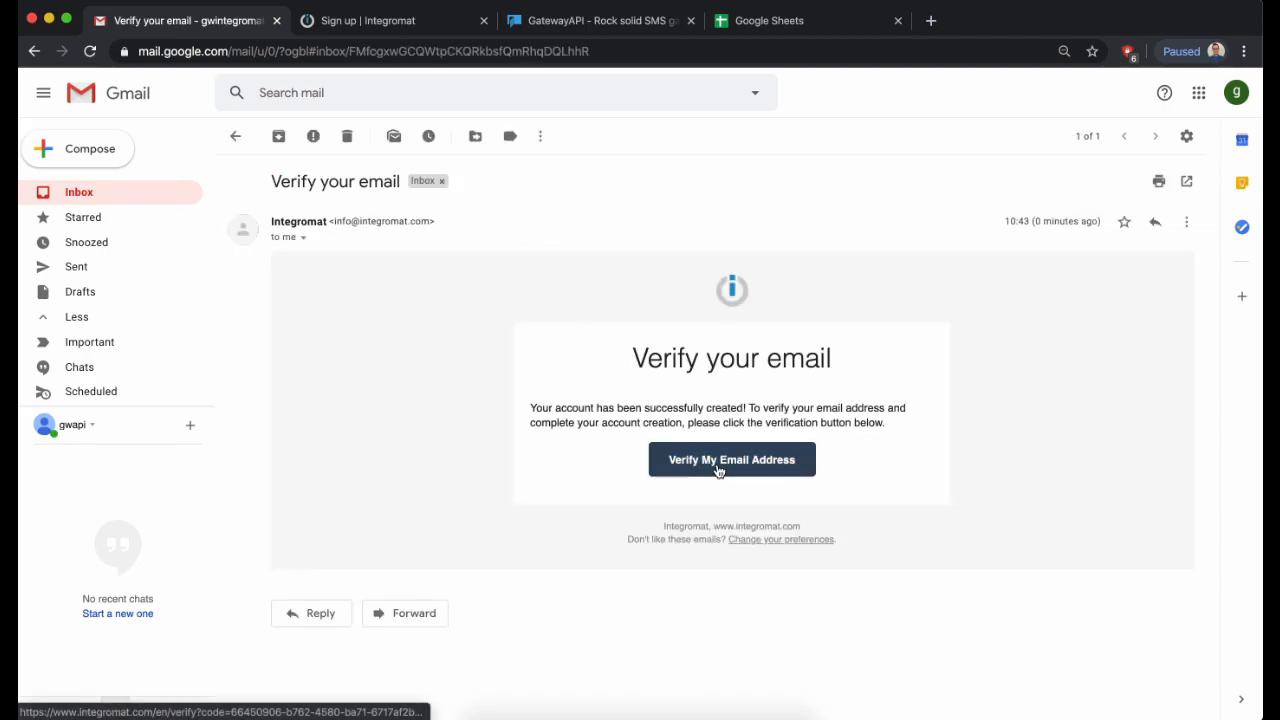
click(717, 462)
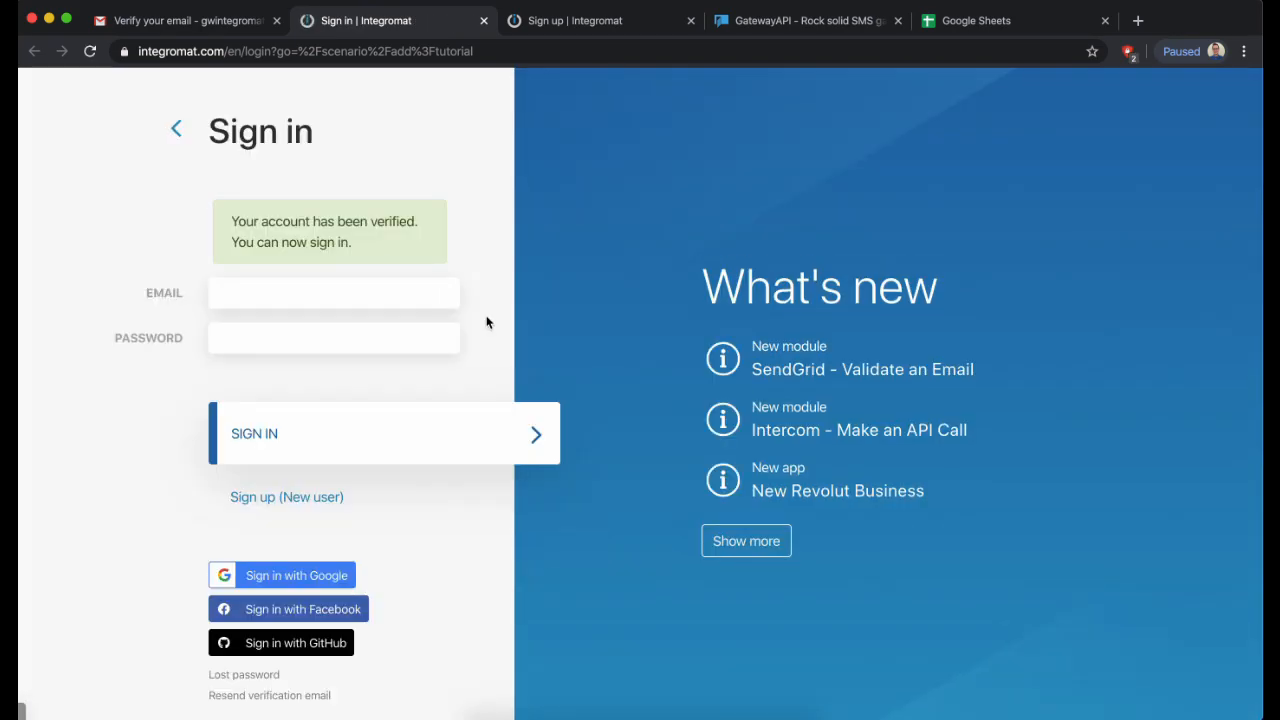
- Close the leftover sign-up tab and sign in with the saved email and the password
click(330, 290)
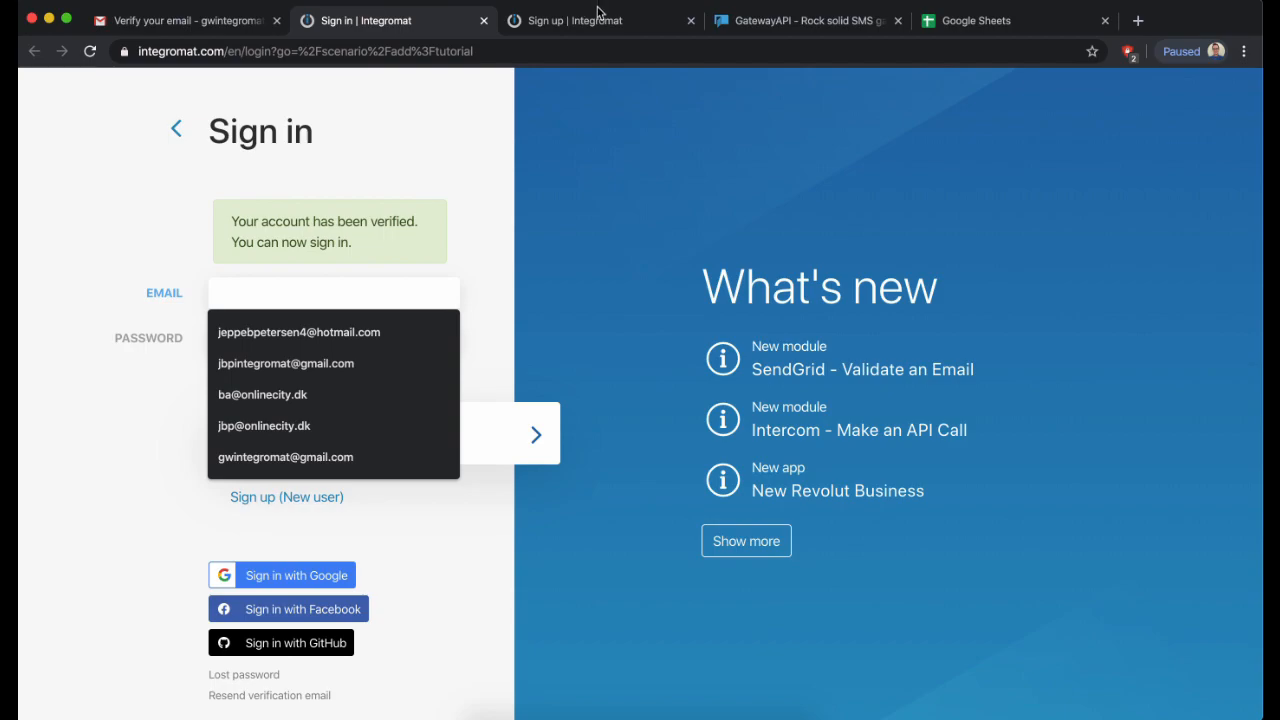
click(690, 20)
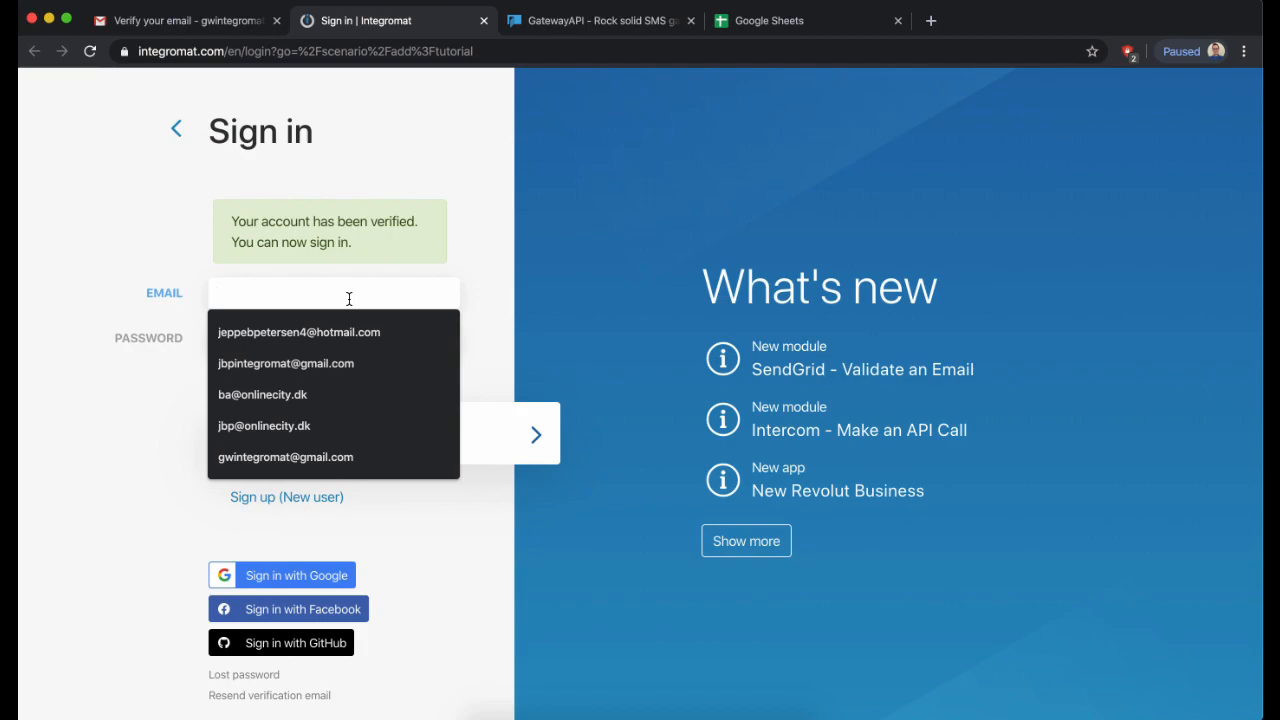
text(gw)
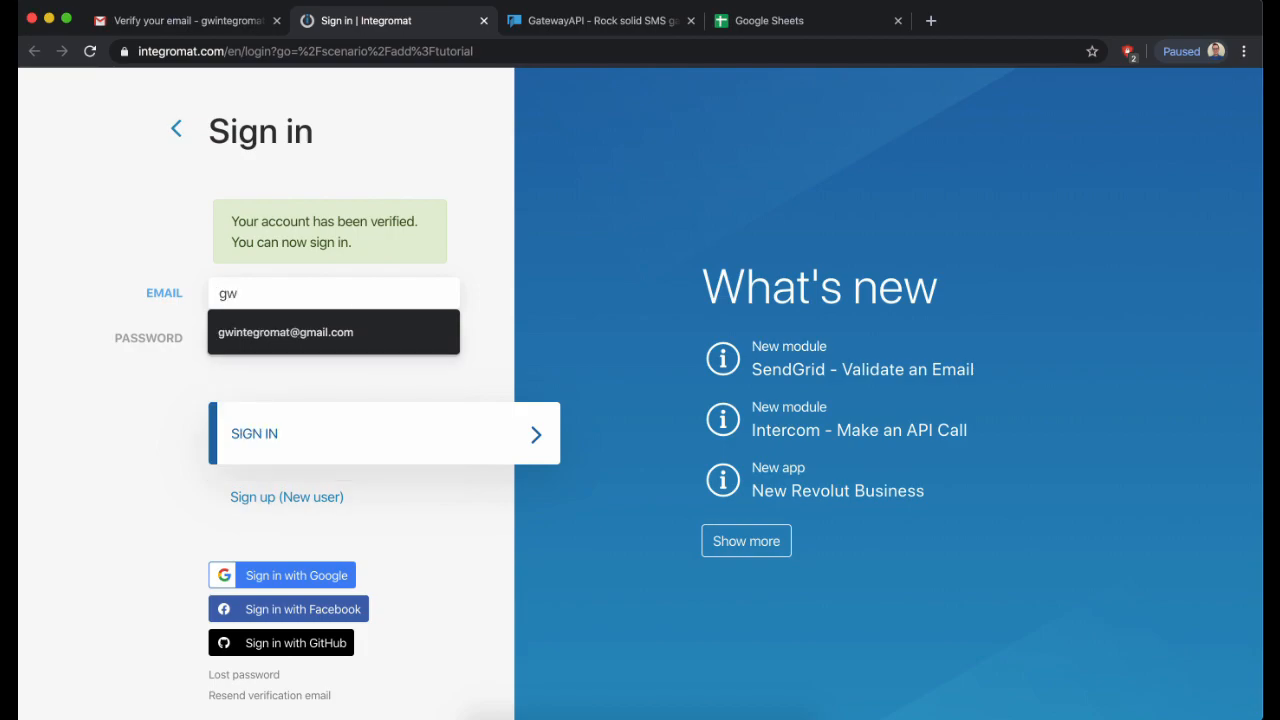
key(Down)
key(Return)
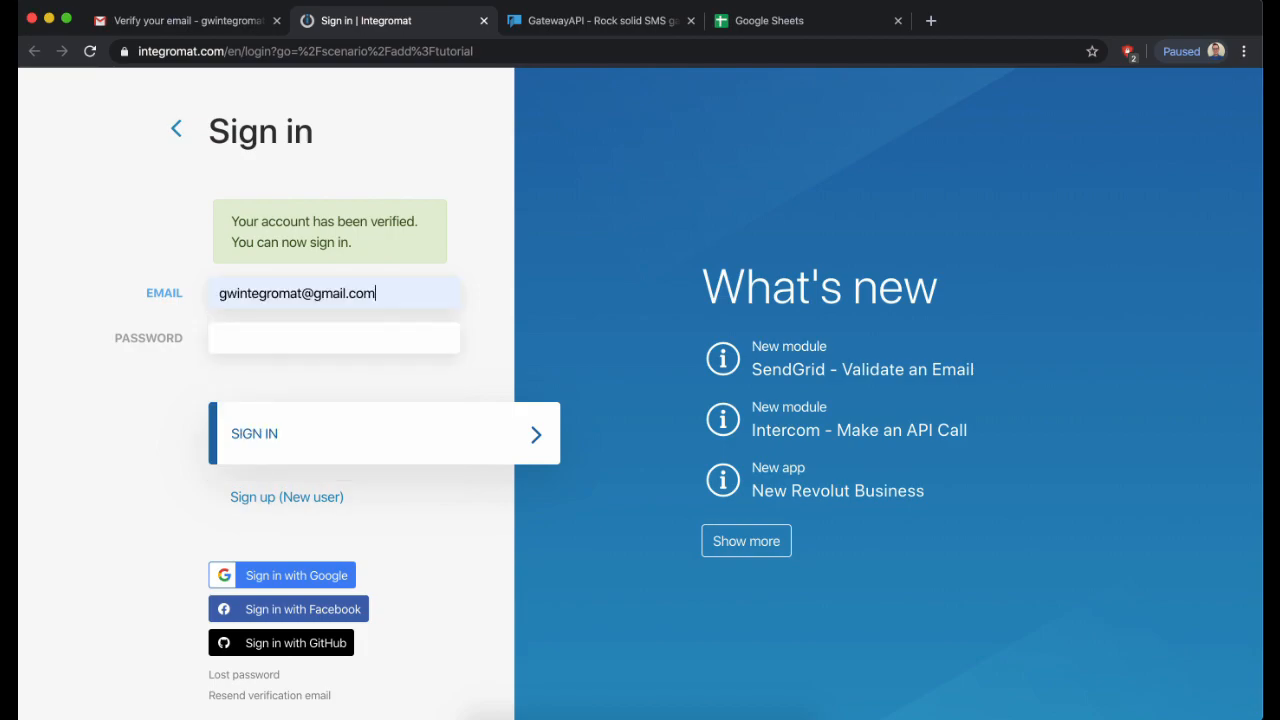
text(••••••••)
click(331, 424)
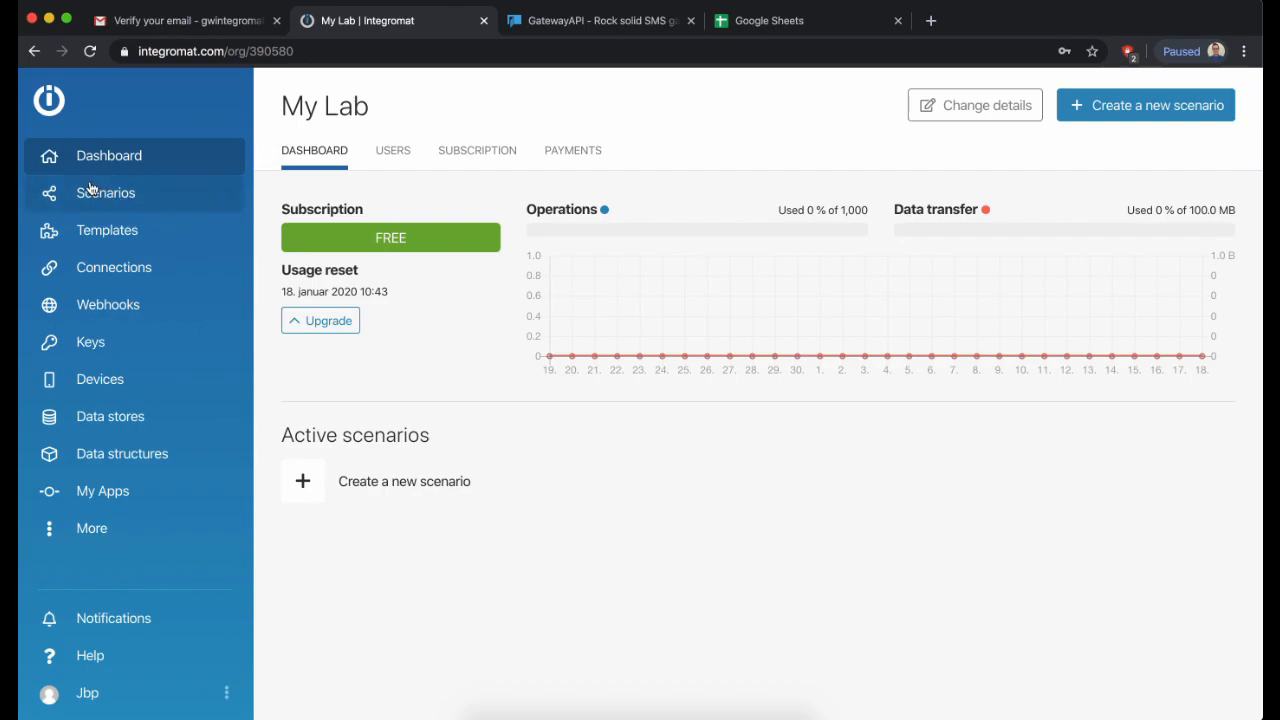
- Go to Scenarios and start creating a new scenario
click(118, 193)
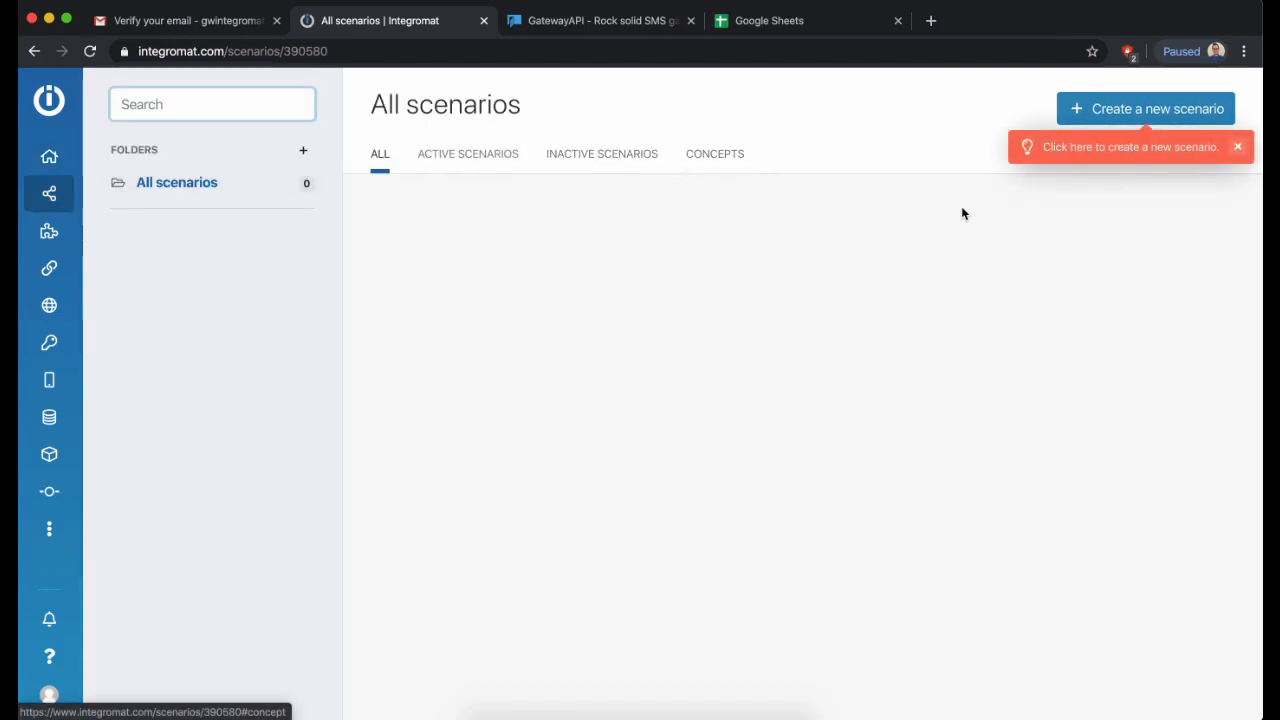
click(1120, 112)
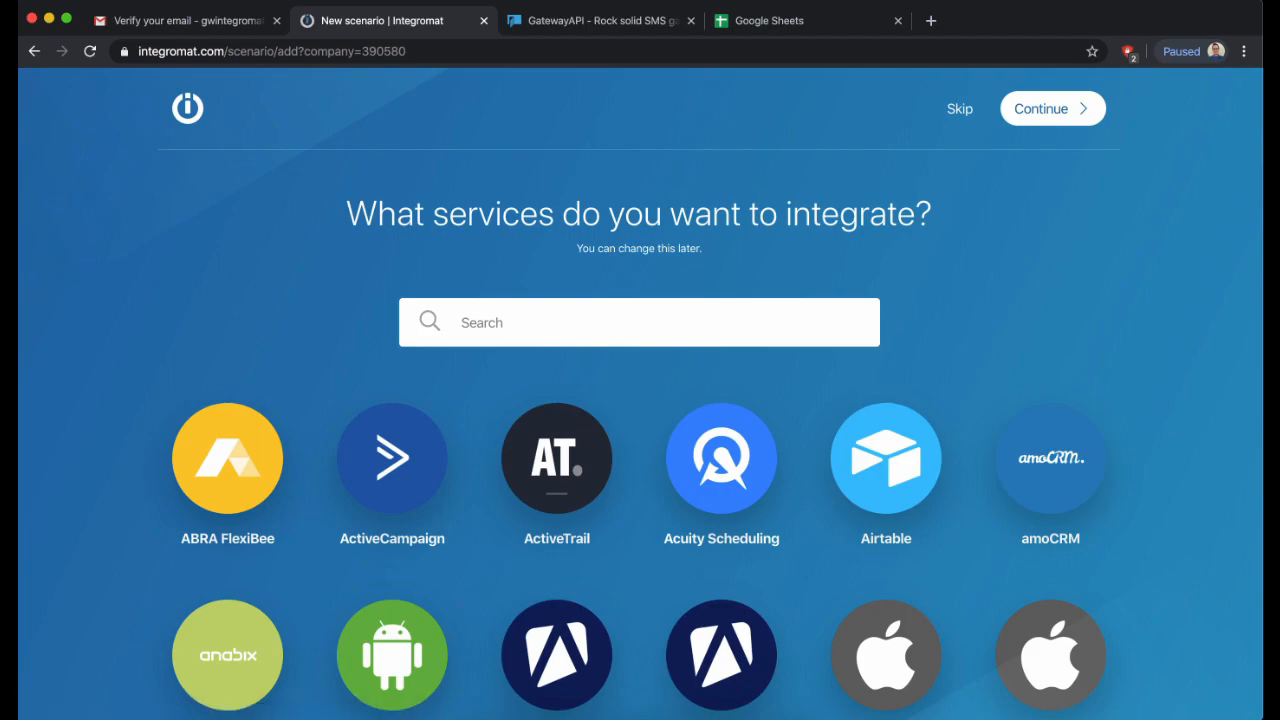
- Select GatewayAPI and Google Sheets as the scenario's services and continue to the editor
text(Gate)
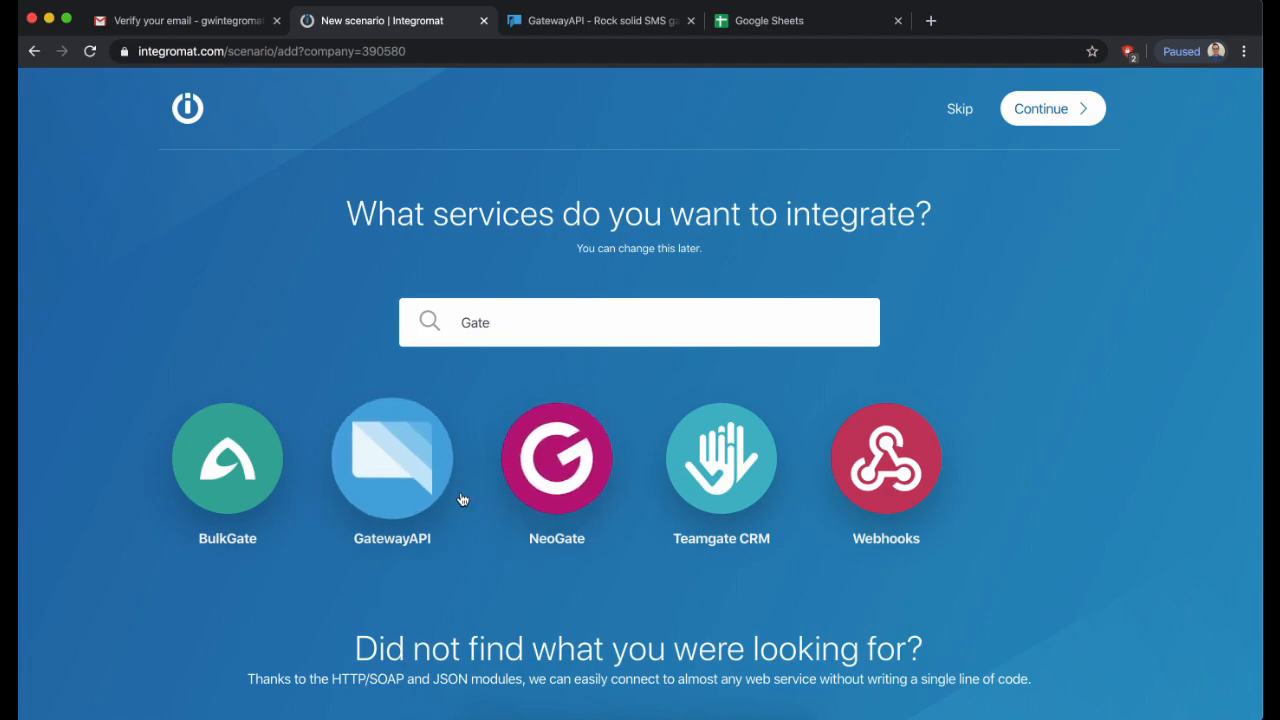
click(410, 477)
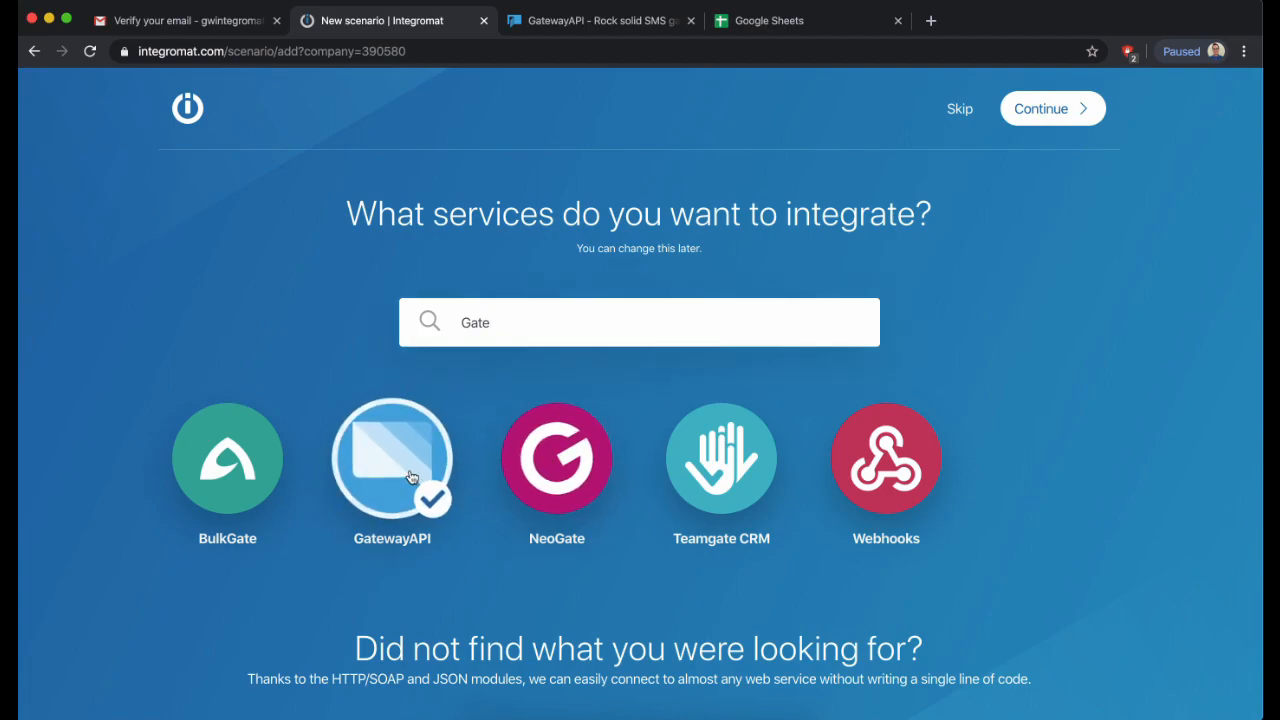
drag(517, 326, 440, 327)
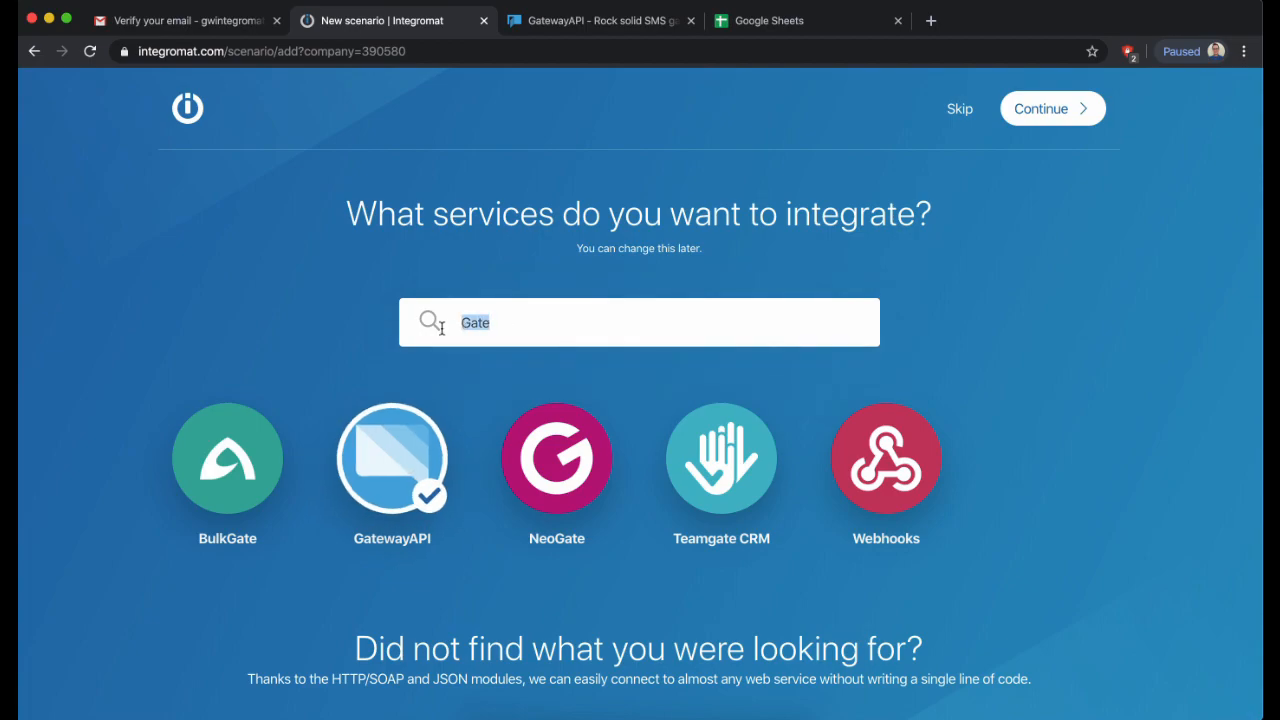
text(She)
click(392, 458)
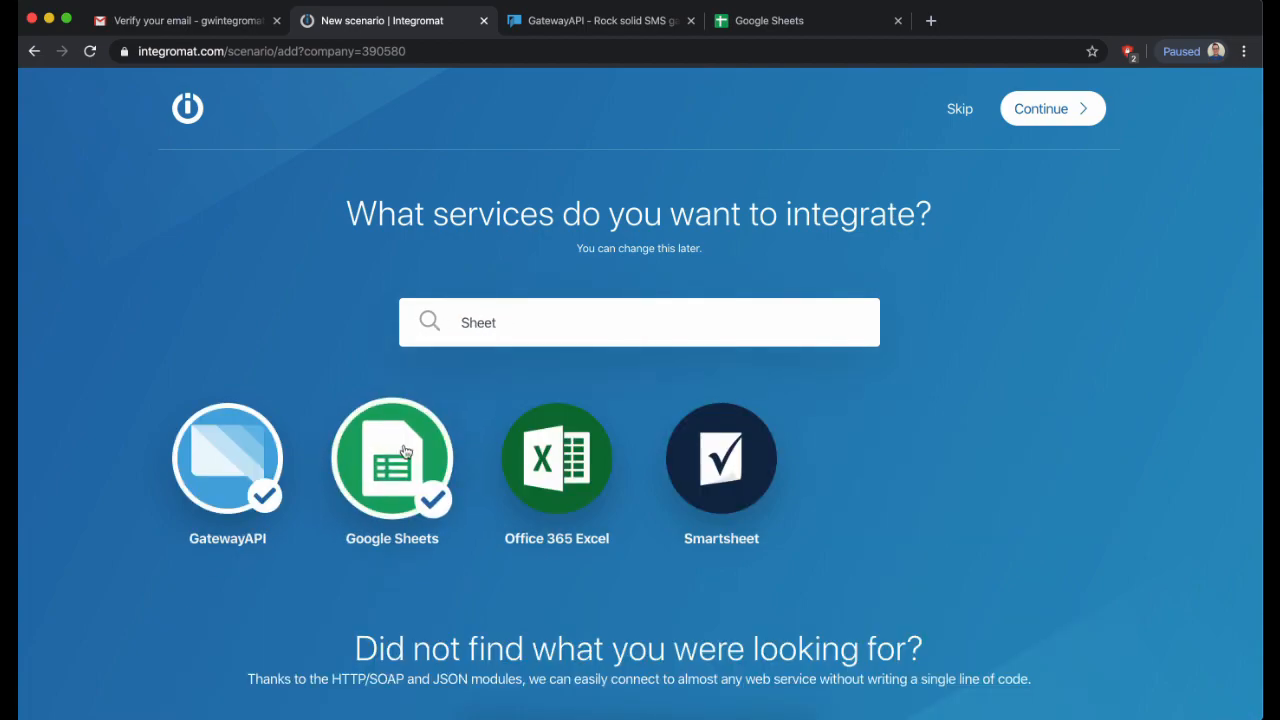
click(1062, 110)
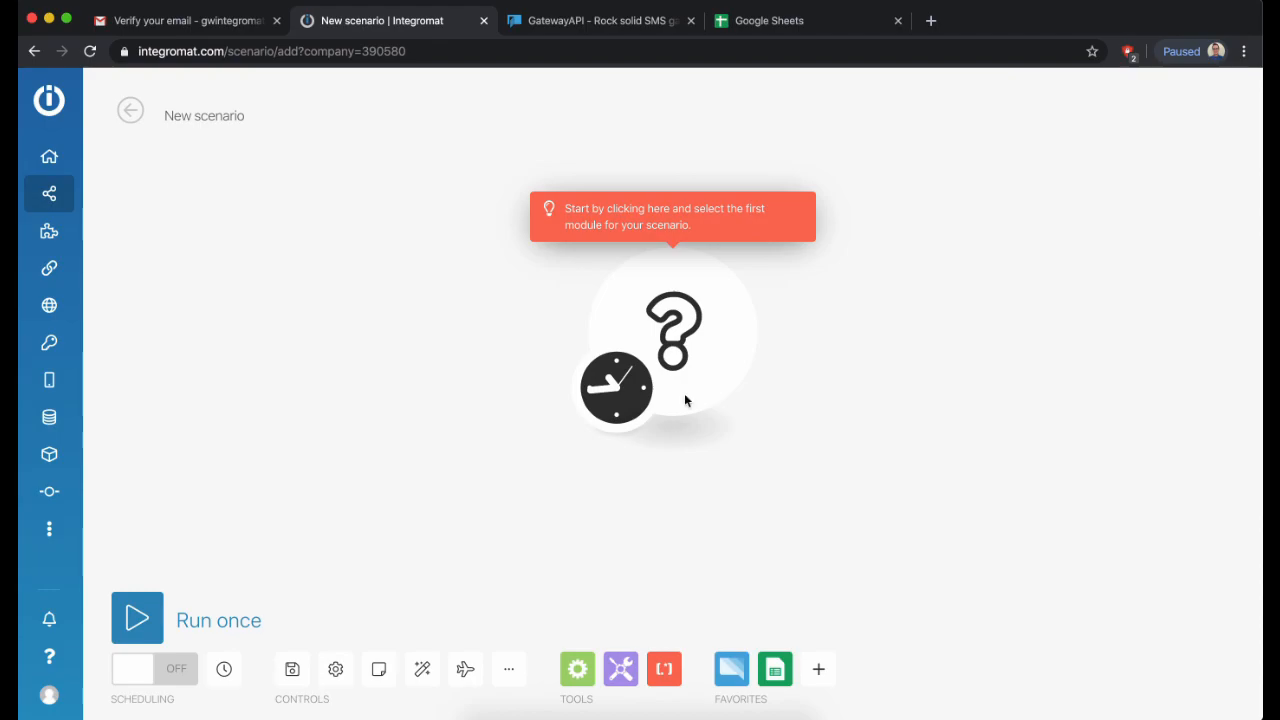
- Set the first module to Google Sheets Search Rows
click(689, 342)
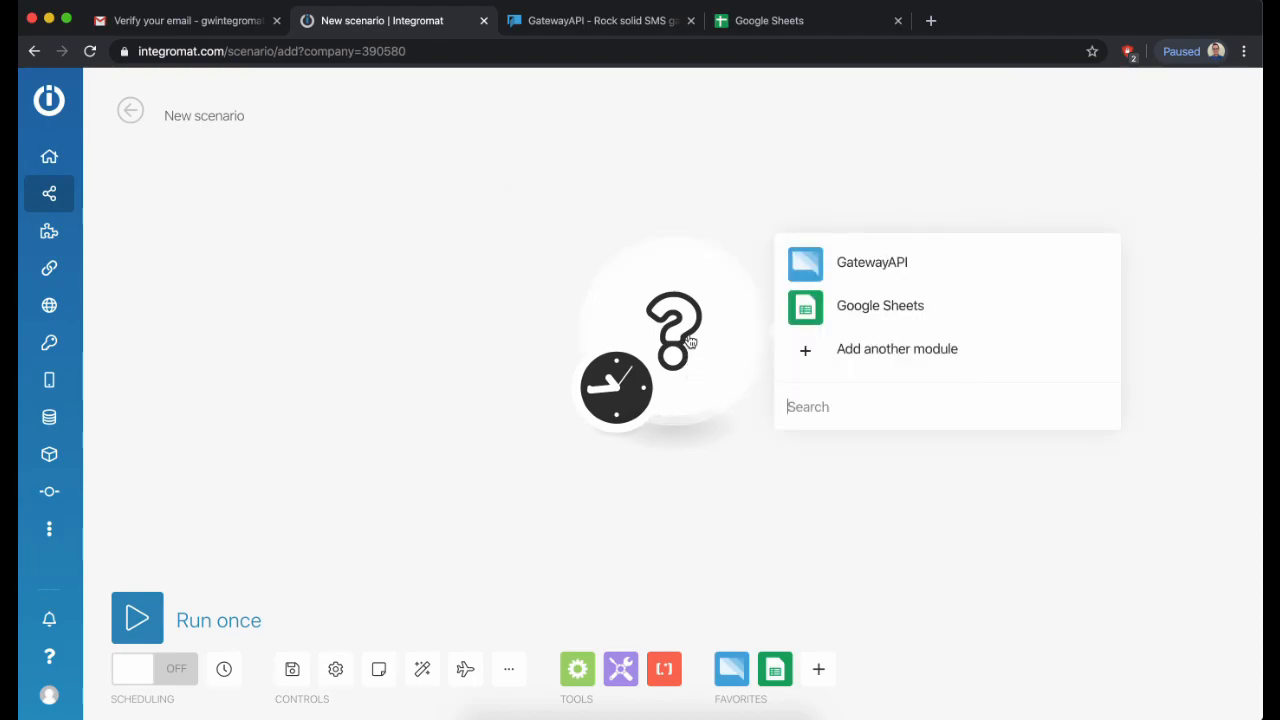
click(858, 303)
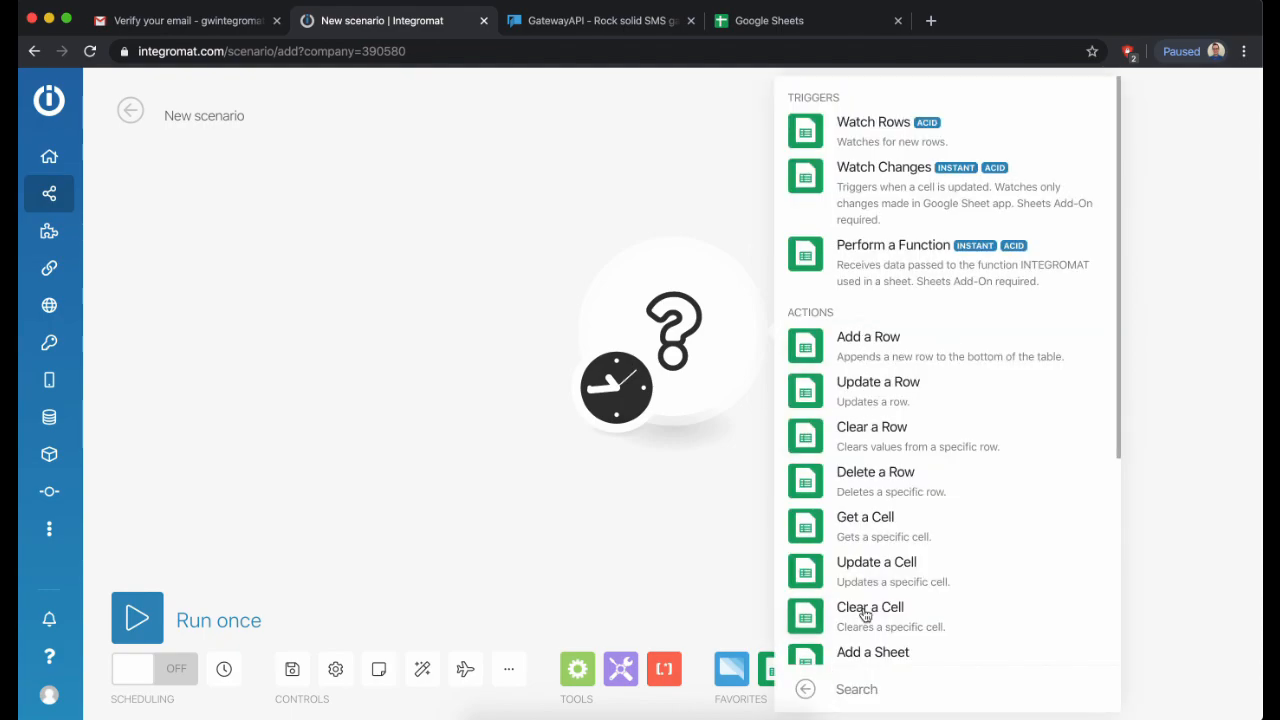
scroll(915, 641, down, 5)
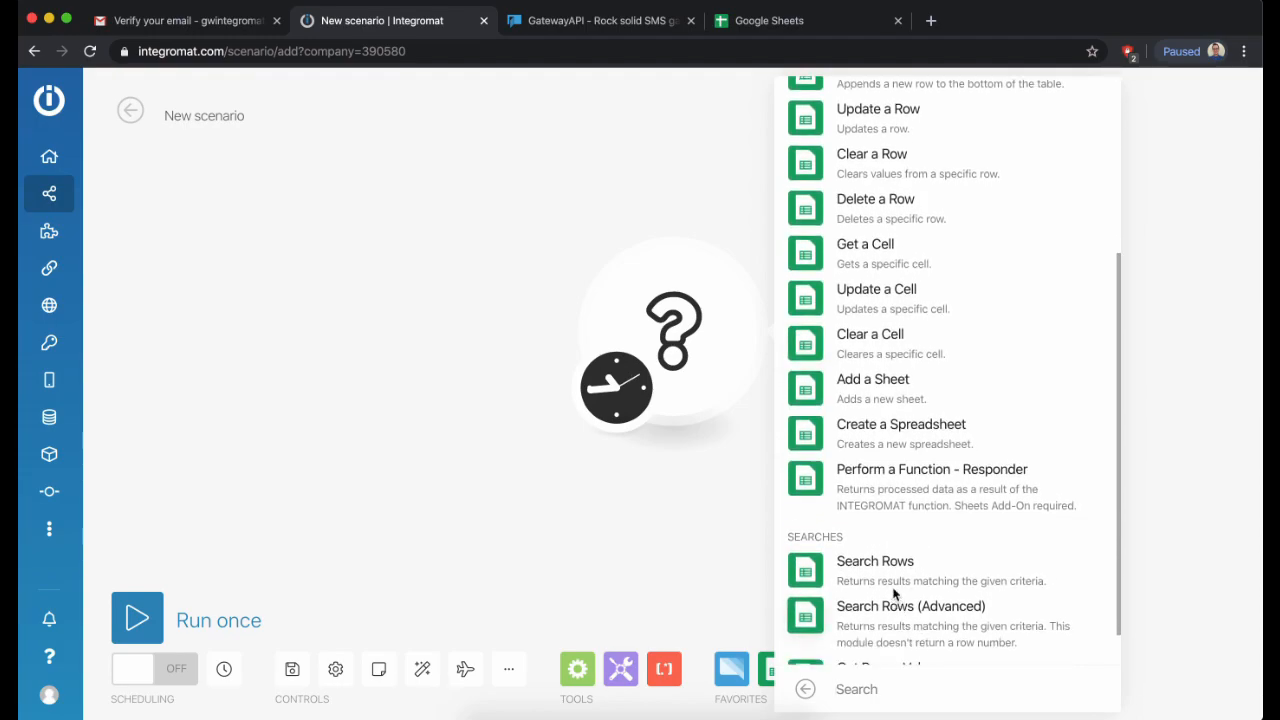
click(875, 563)
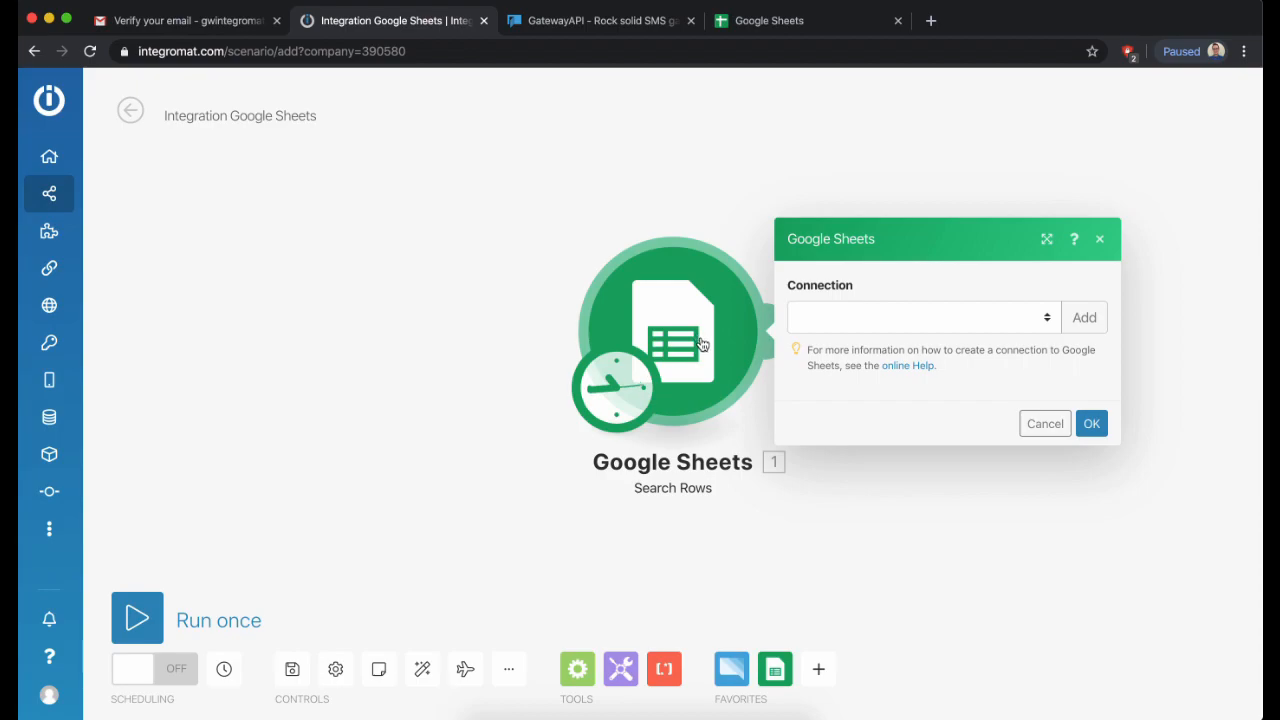
- Add a Google connection for Search Rows and authorize the demo Google account
click(1080, 322)
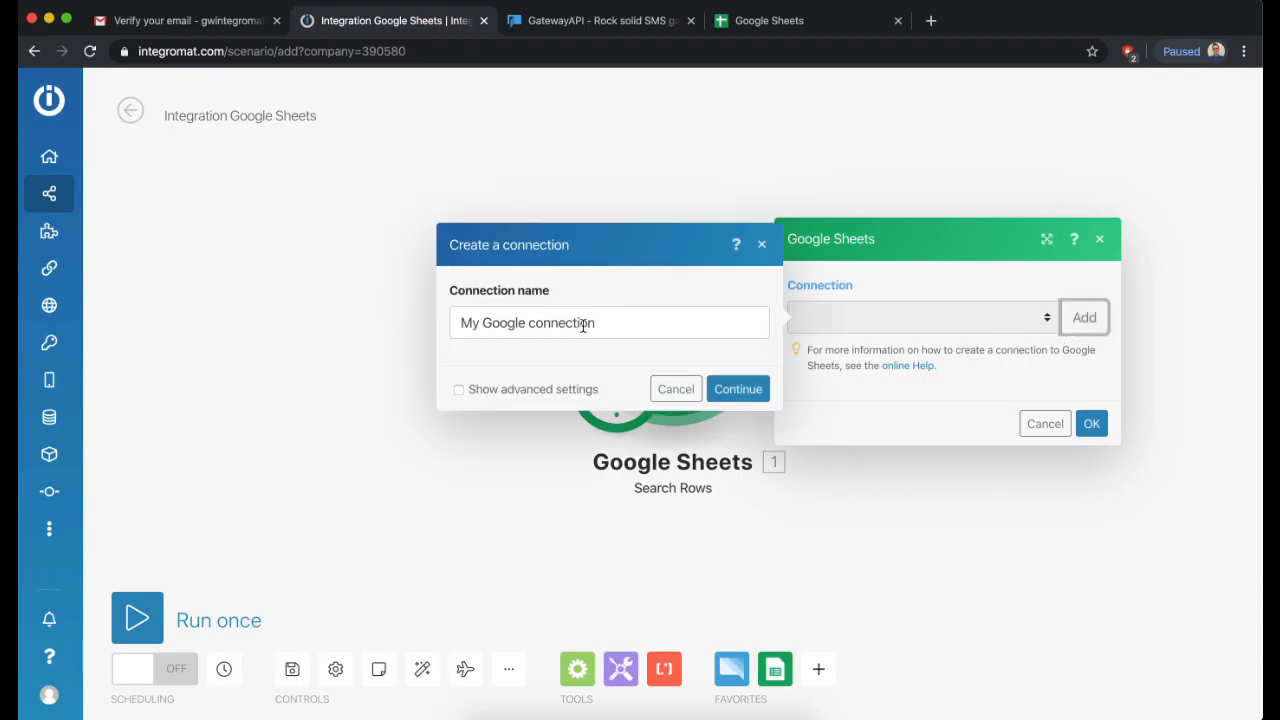
click(733, 392)
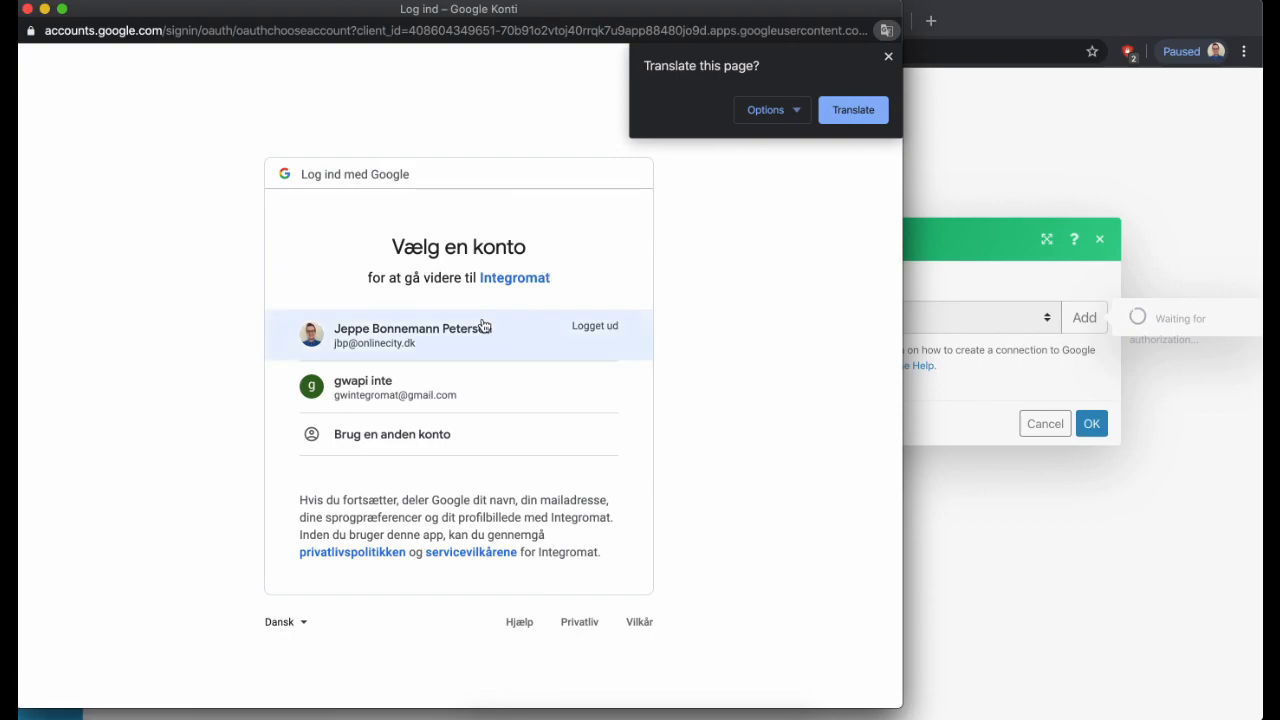
click(451, 397)
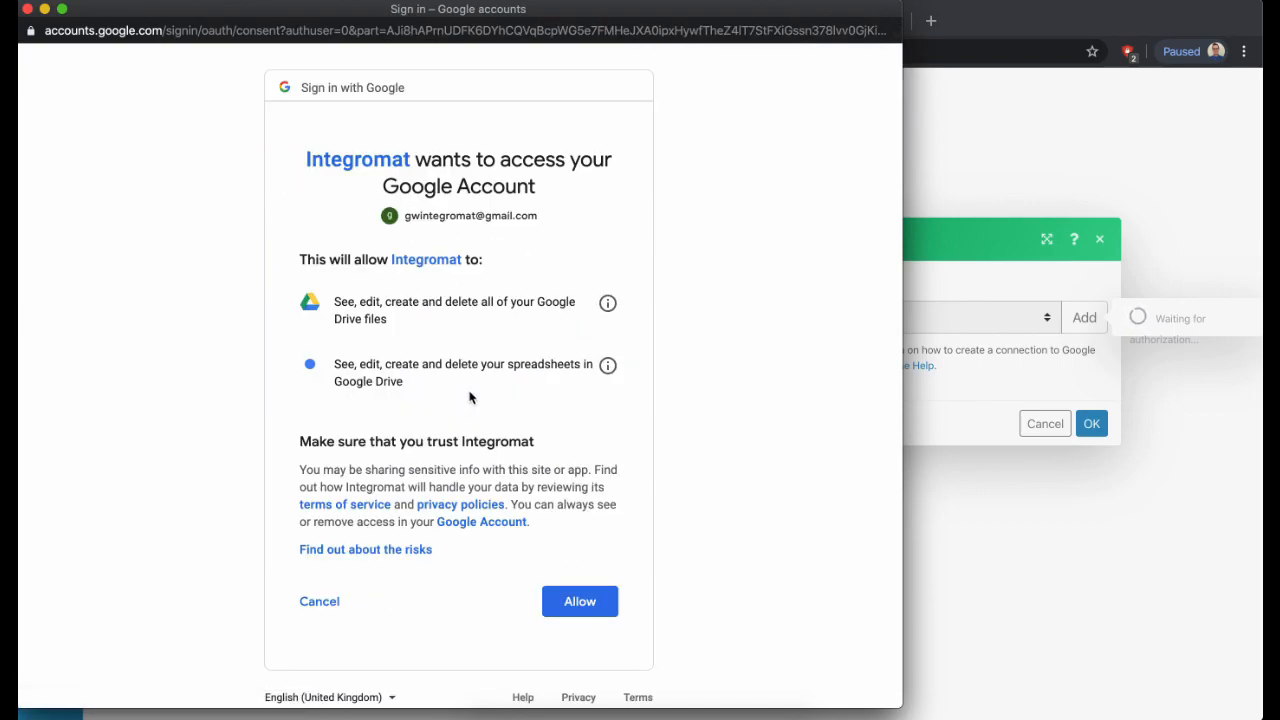
click(578, 601)
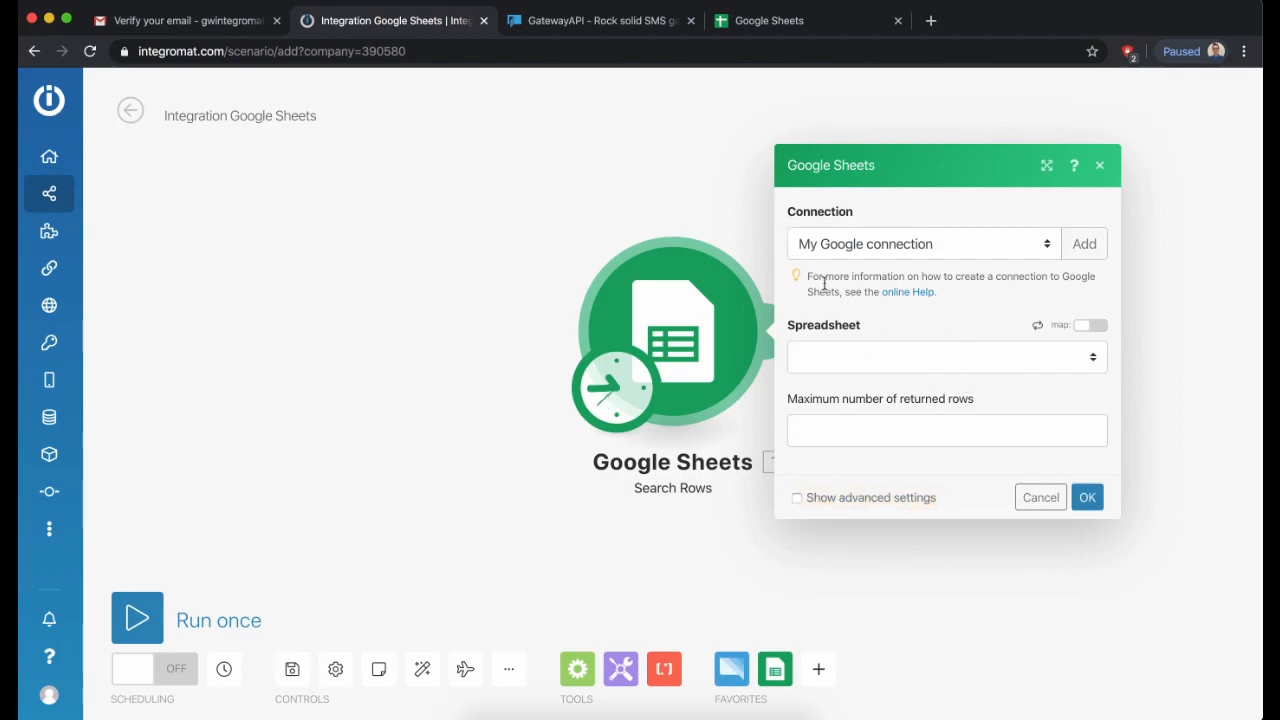
- Create a blank spreadsheet with headers Message, MSISDN and Sender in A1–C1
click(789, 26)
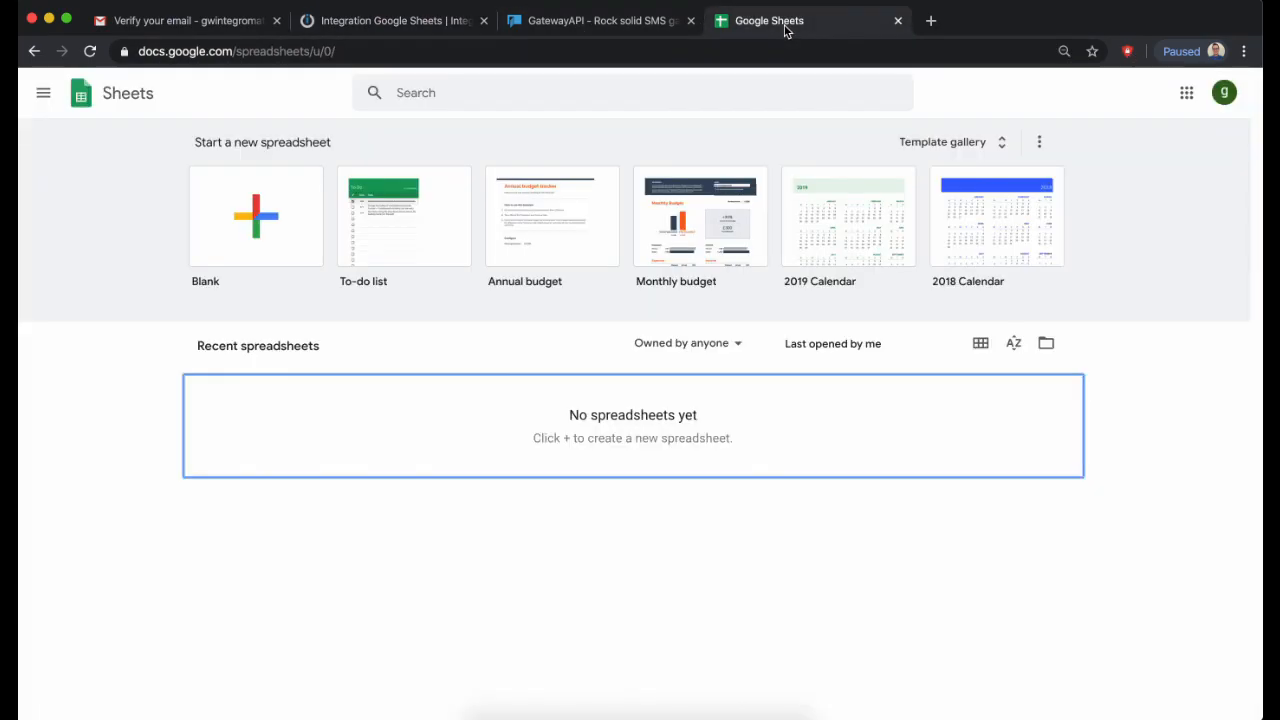
click(265, 242)
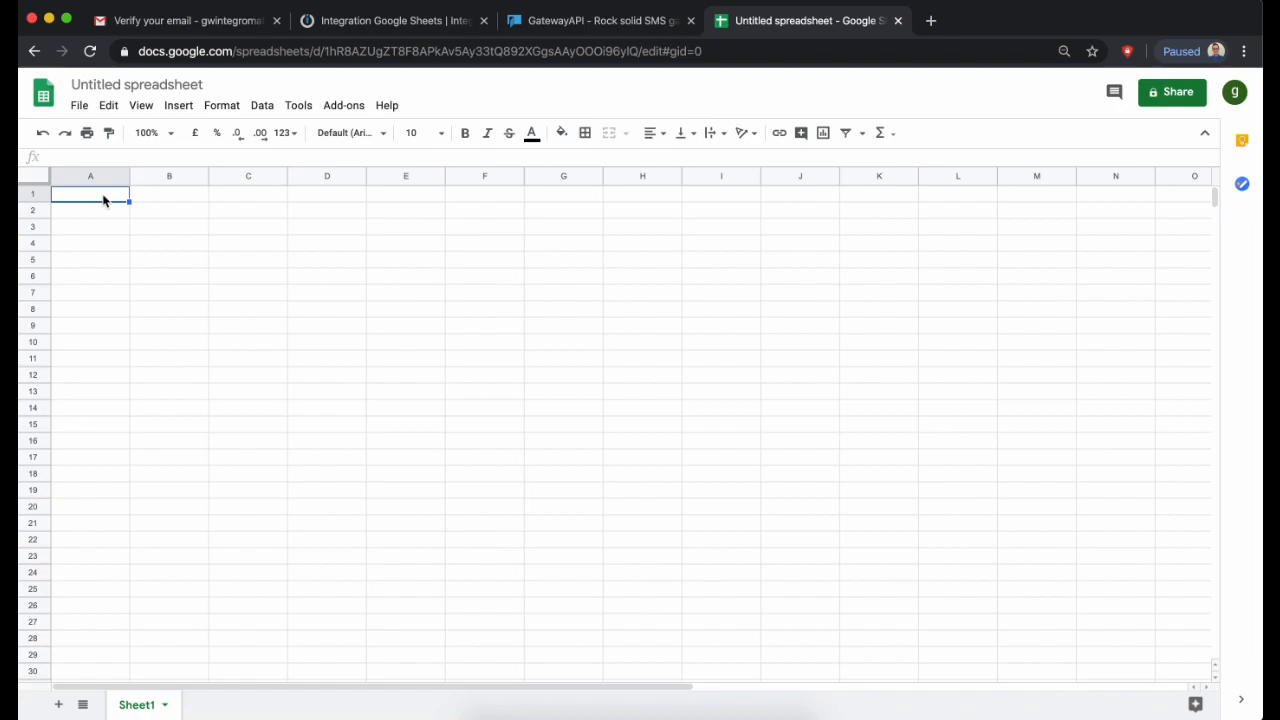
text(Message)
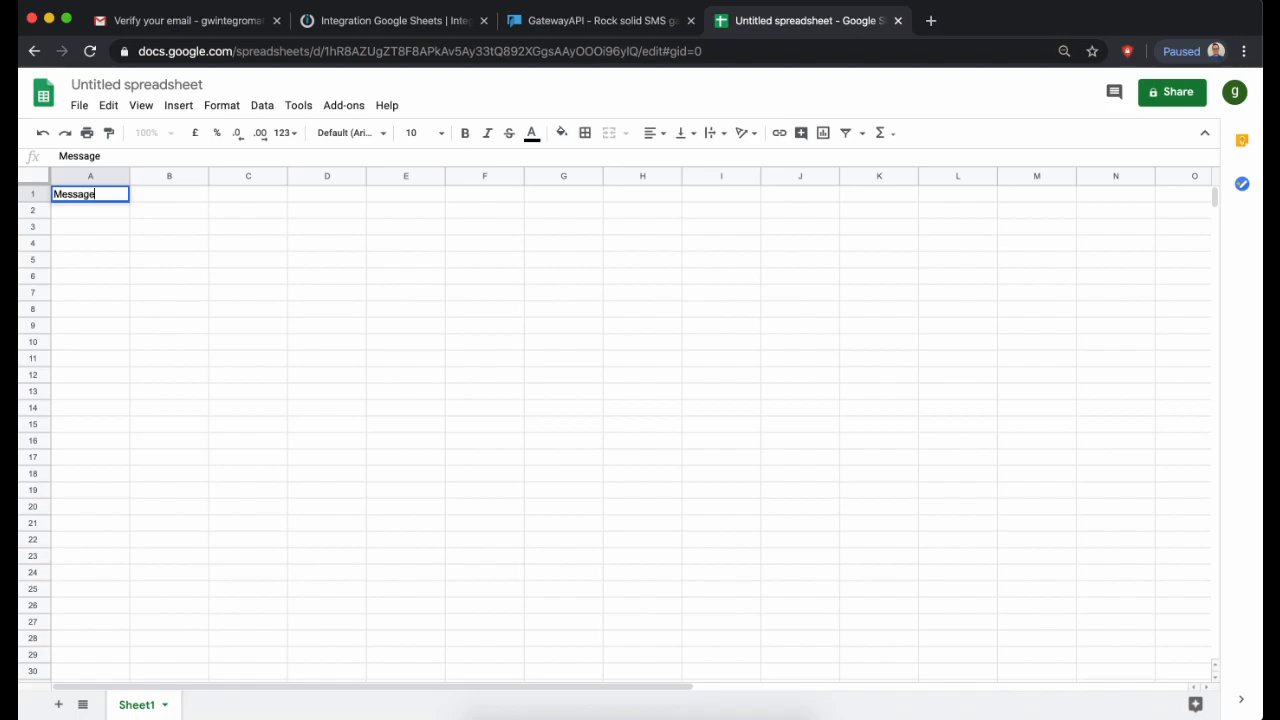
key(Tab)
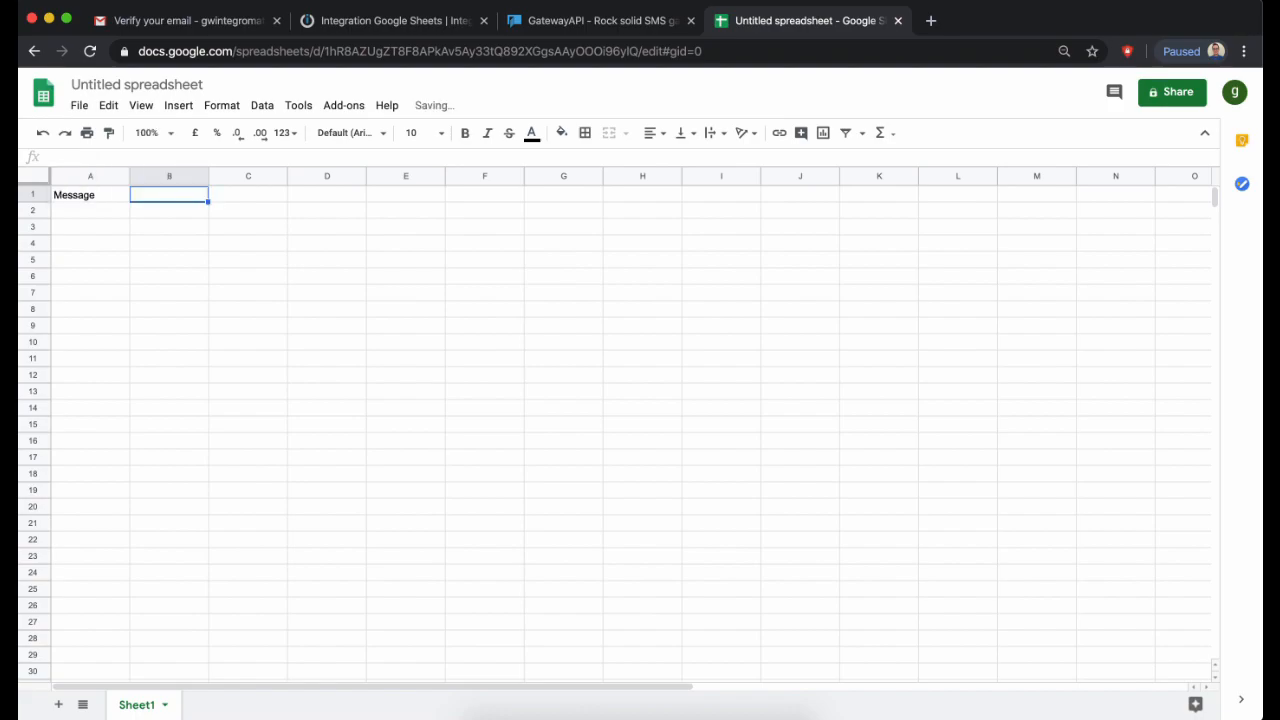
text(MS)
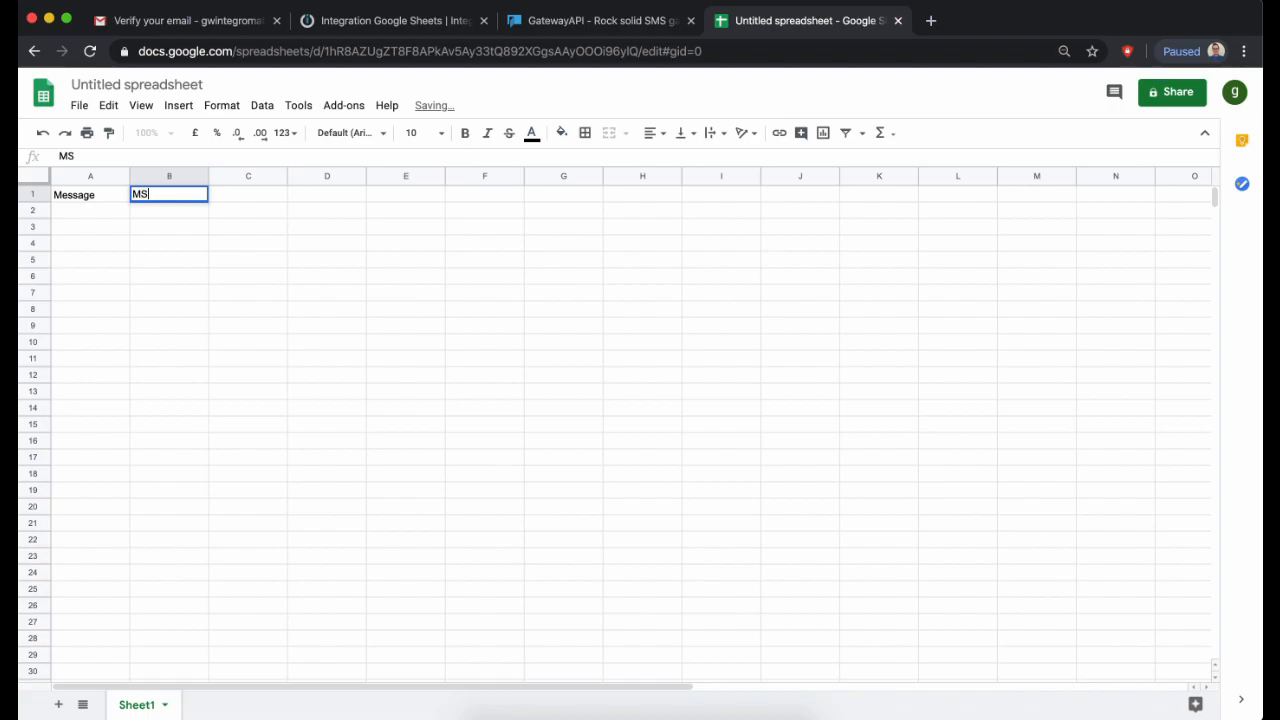
text(ISDN)
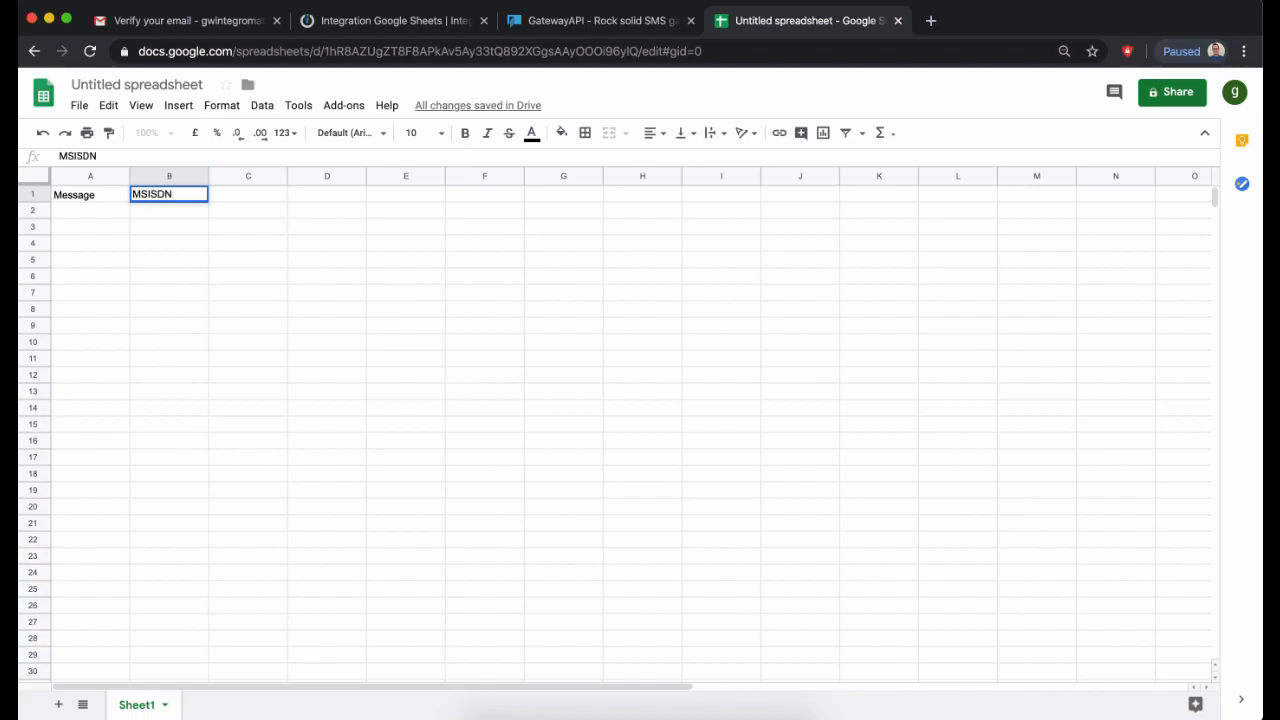
key(Tab)
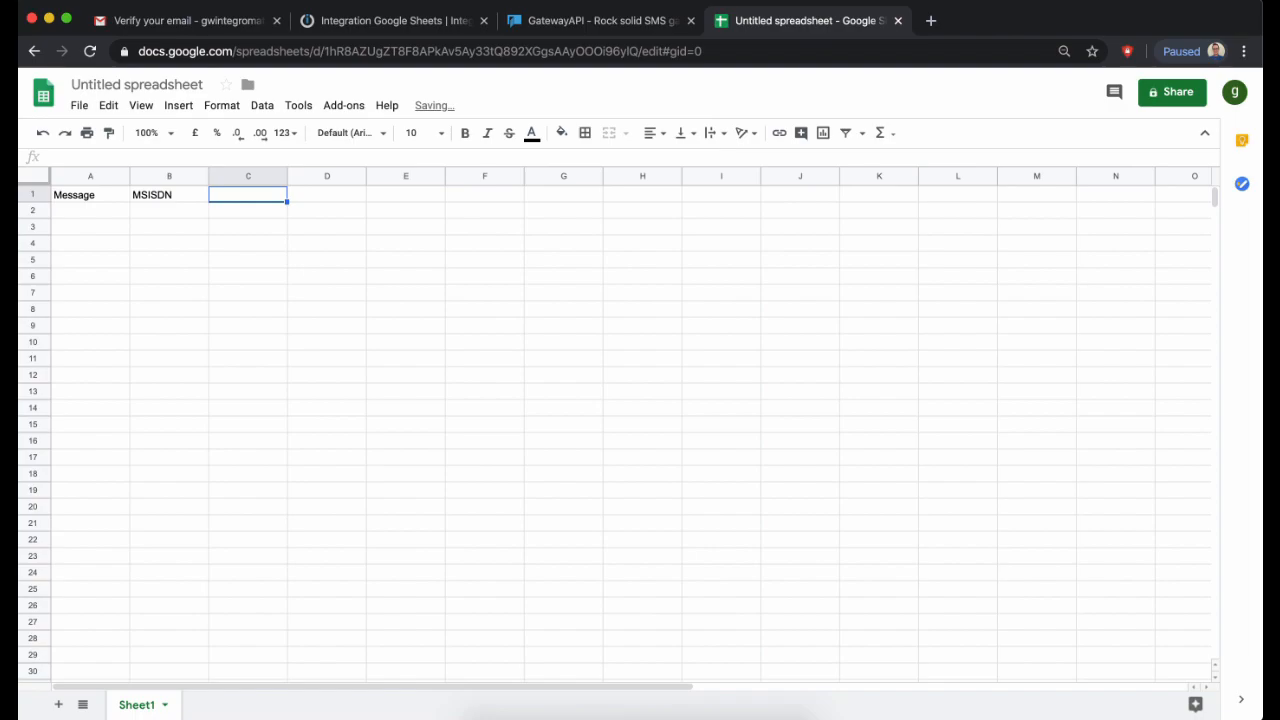
text(Sender)
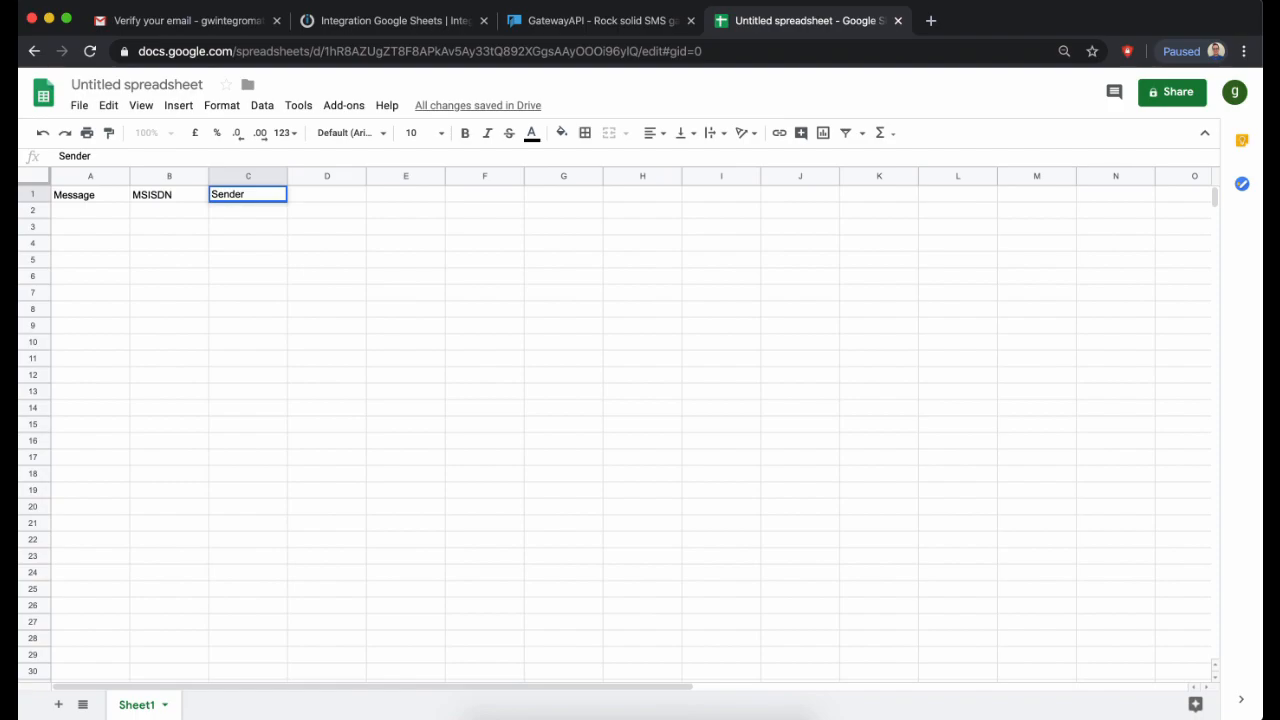
key(Tab)
key(Down)
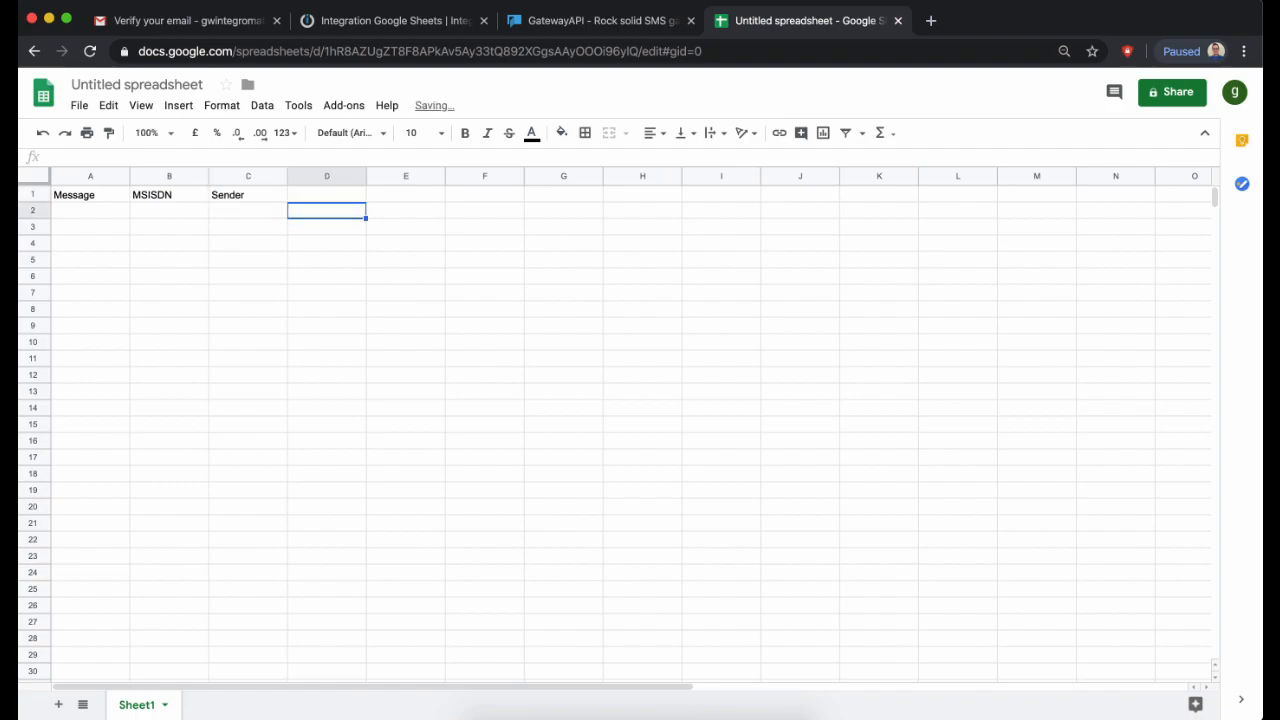
key(Left)
key(Left)
key(Left)
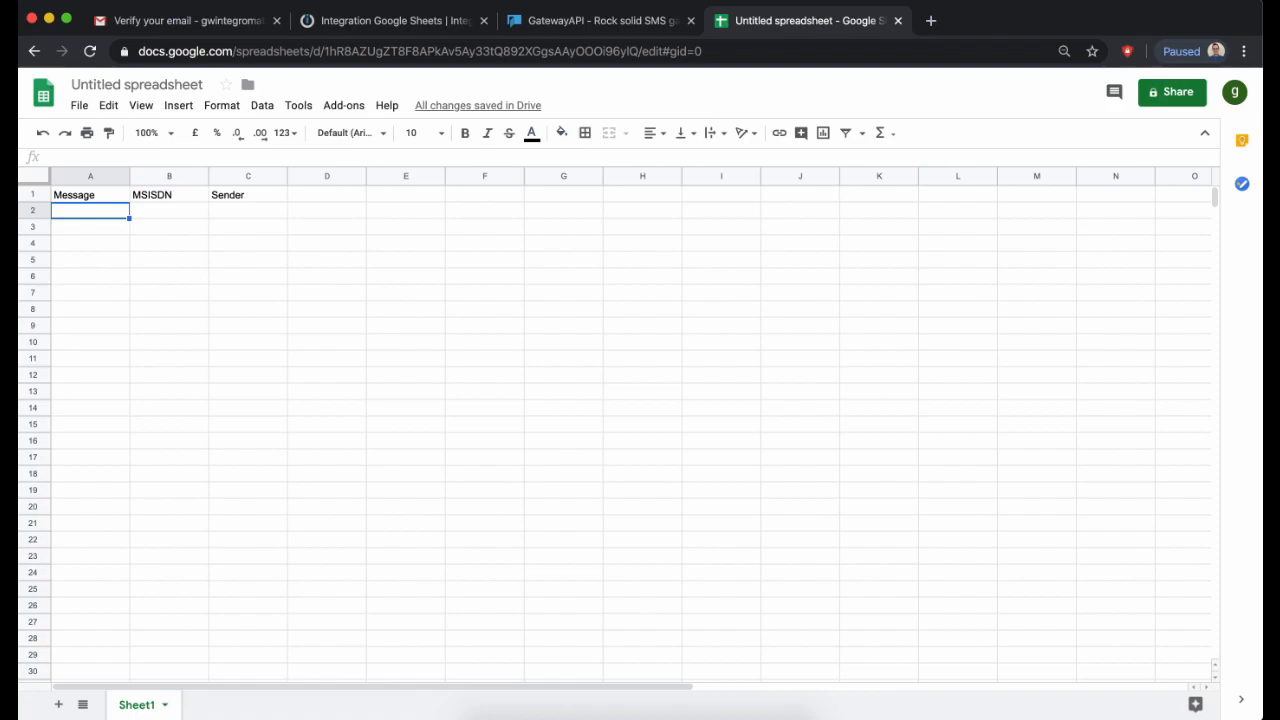
- Fill row 2 with message 'Integromat test', the recipient phone number and sender 'Integromat'
text(Inte)
text(gr)
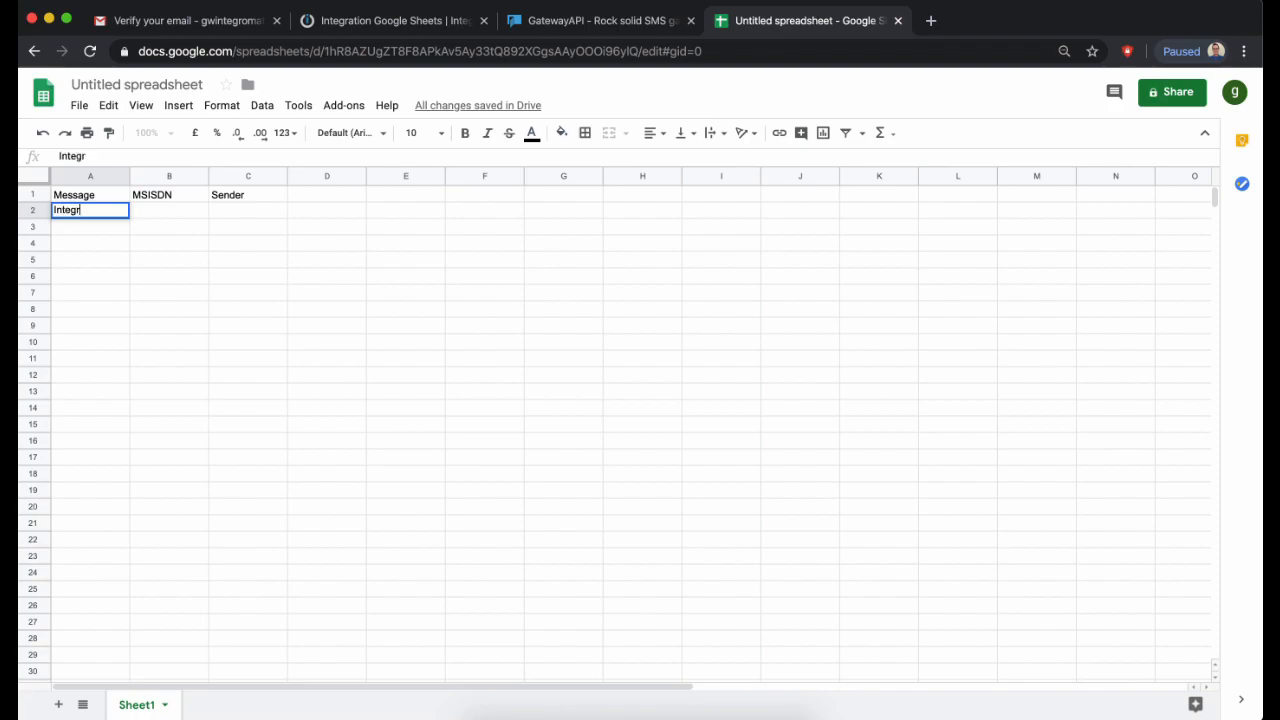
text(omat test)
key(Tab)
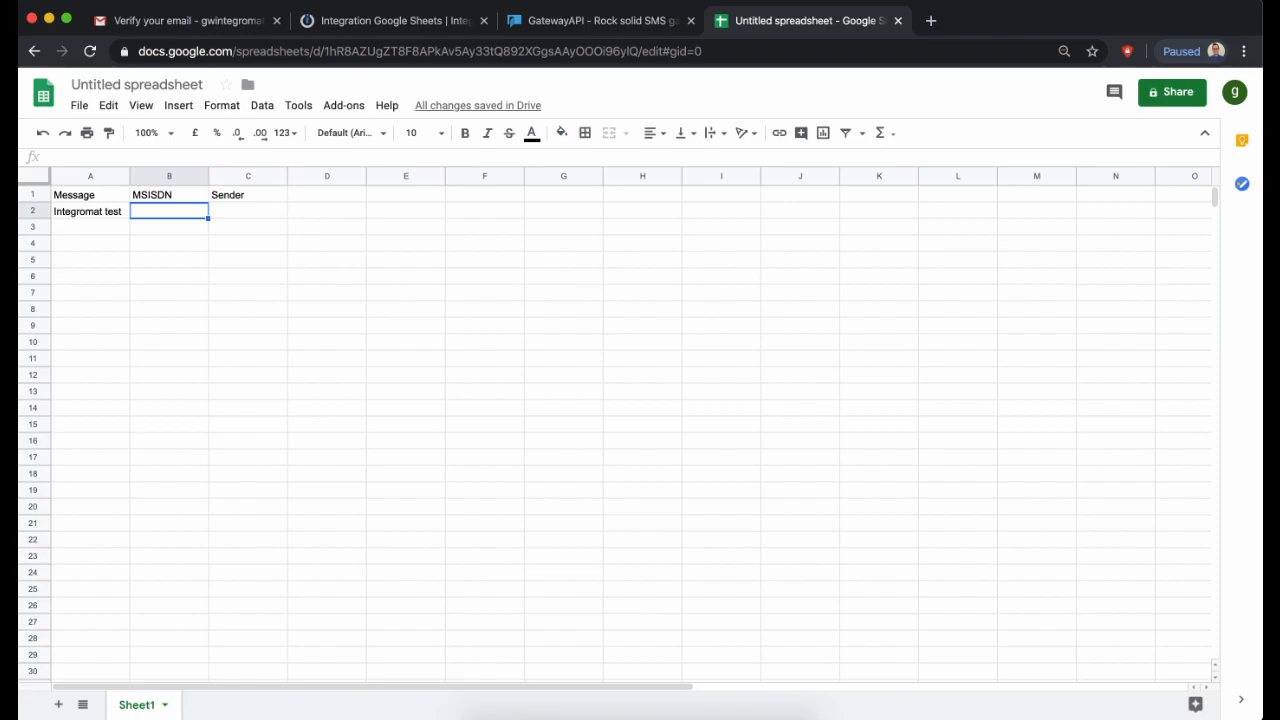
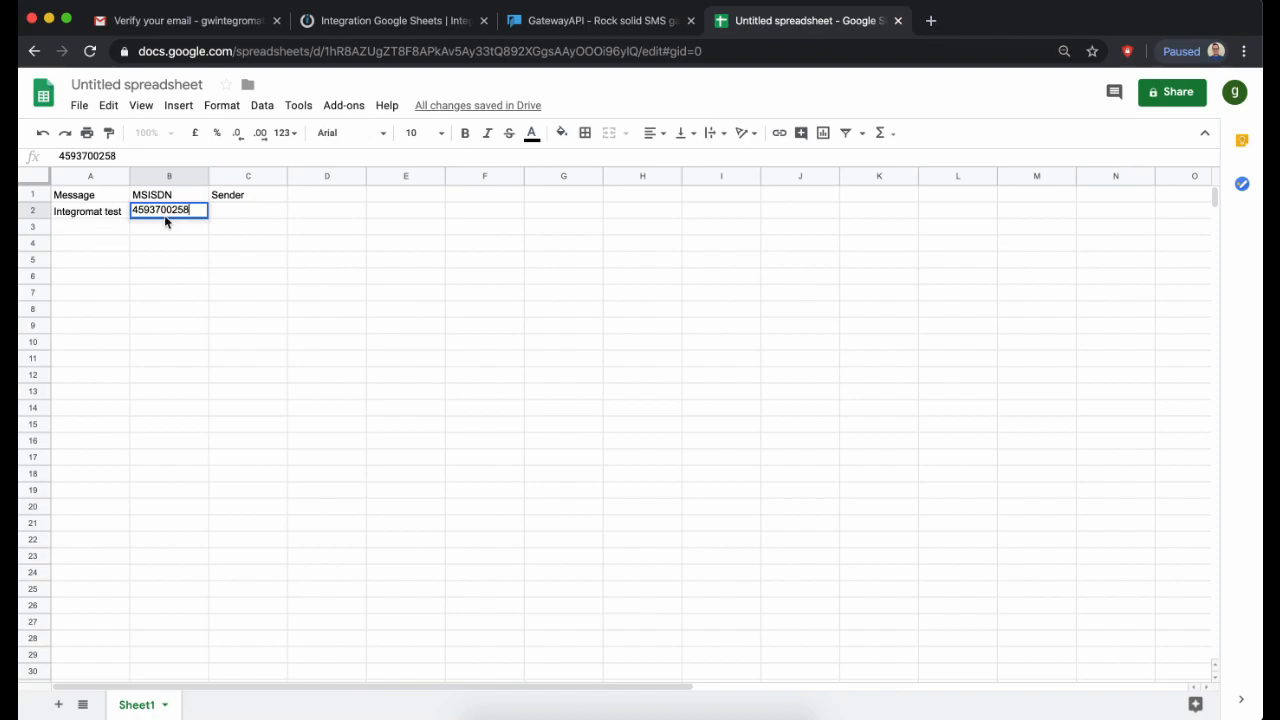
click(231, 212)
text(I)
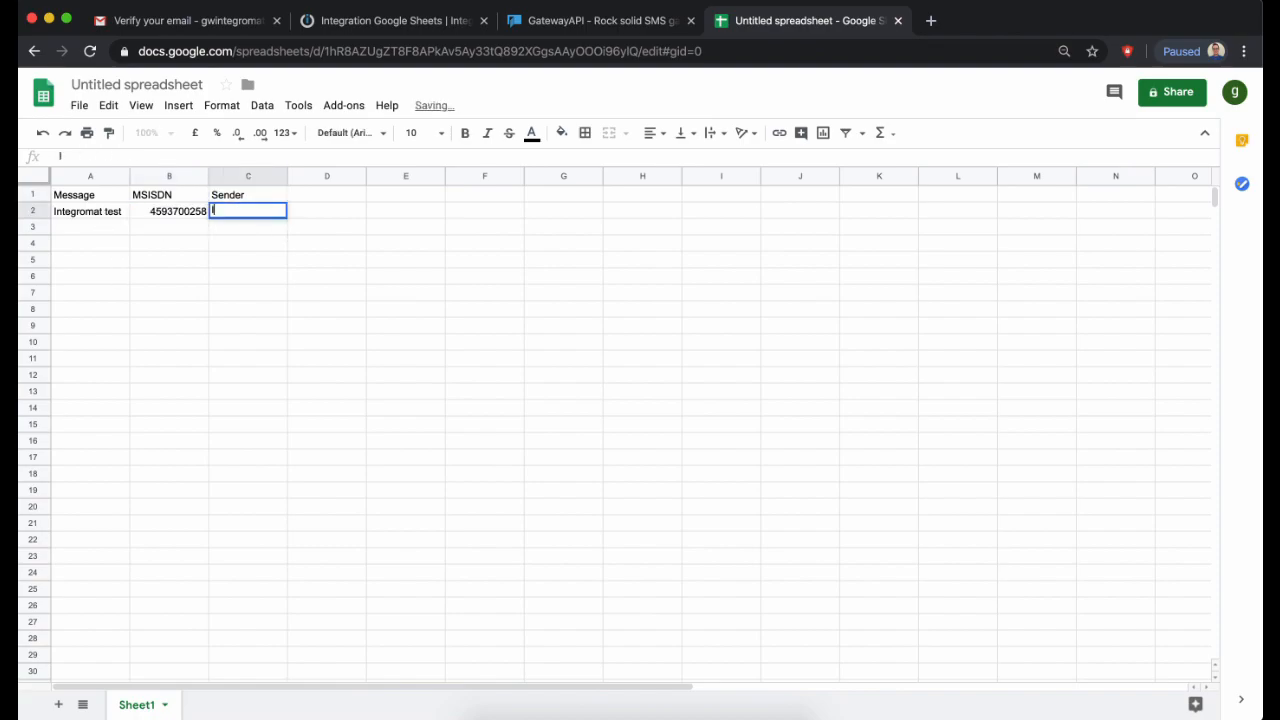
text(ntegro)
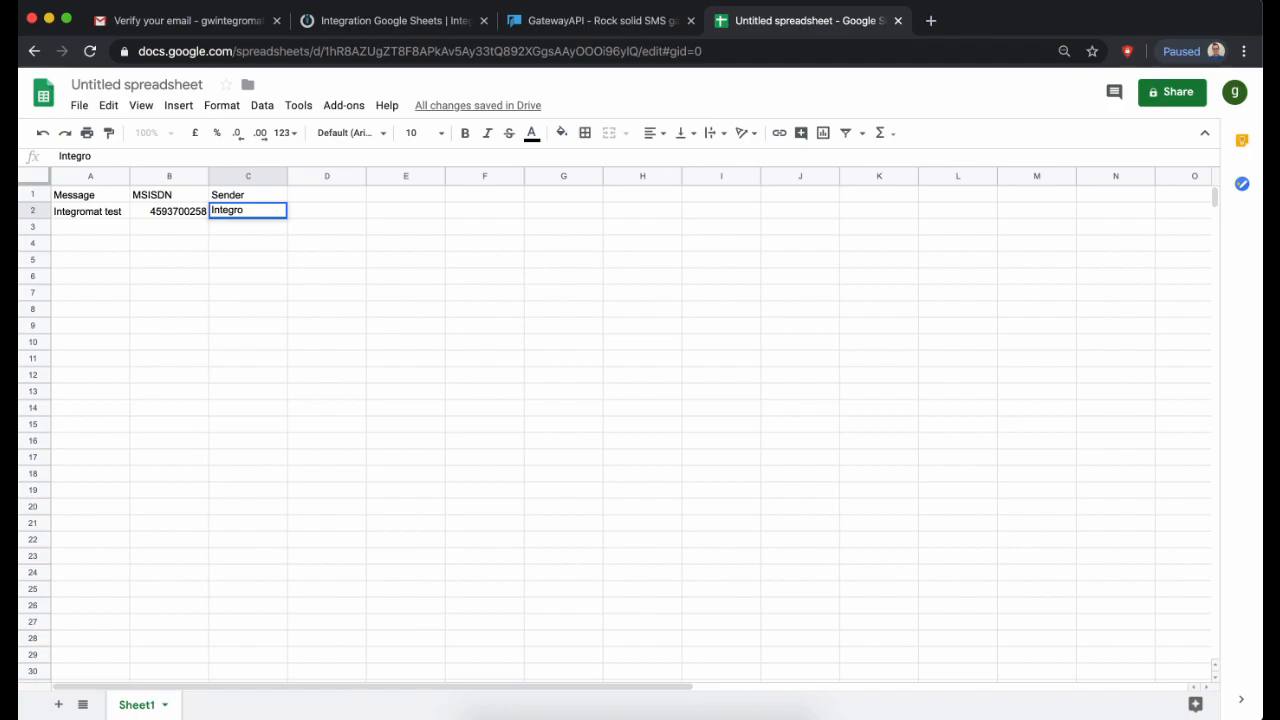
text(mat)
click(92, 231)
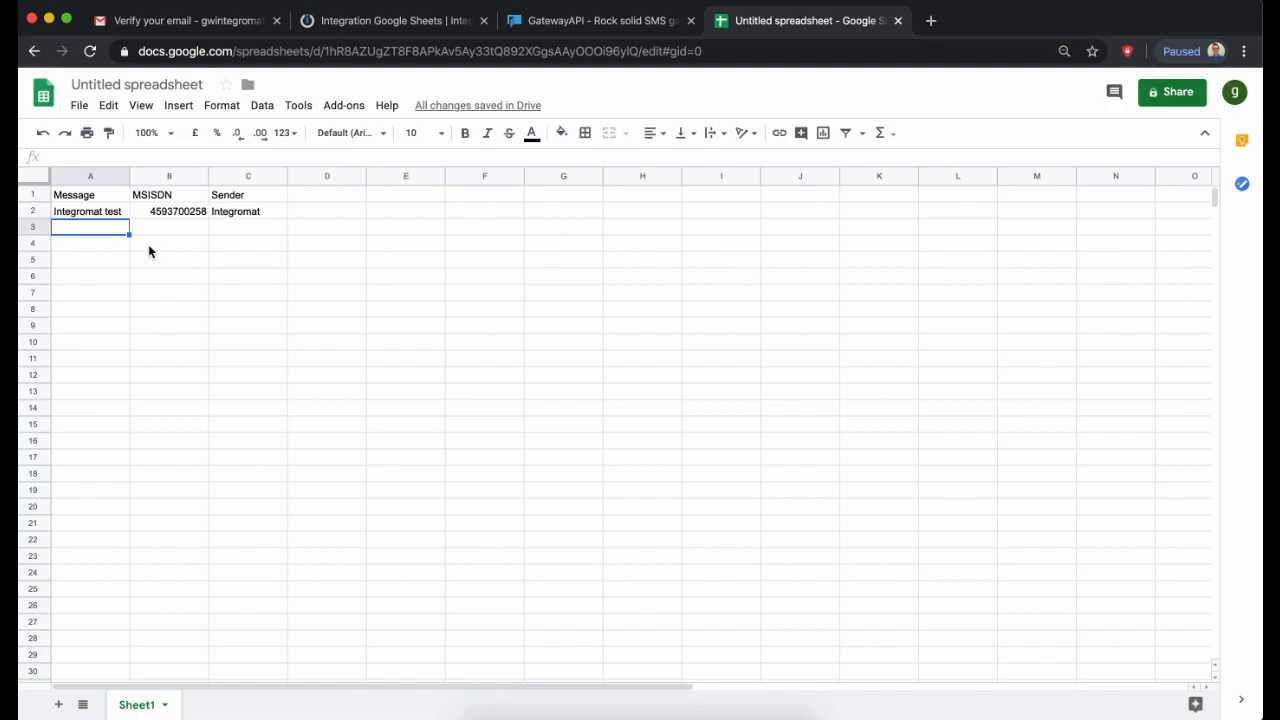
- Fill row 3 with message test.10923, a phone number and a numeric sender
text(test.10923)
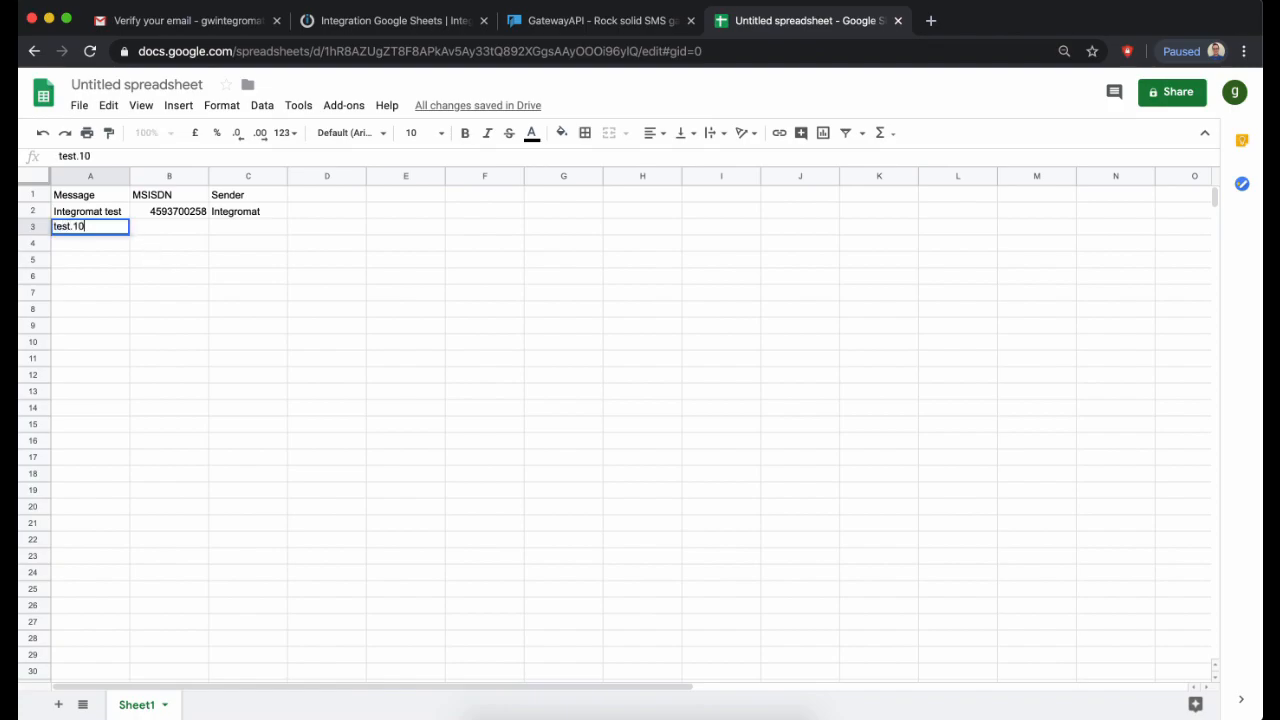
click(171, 236)
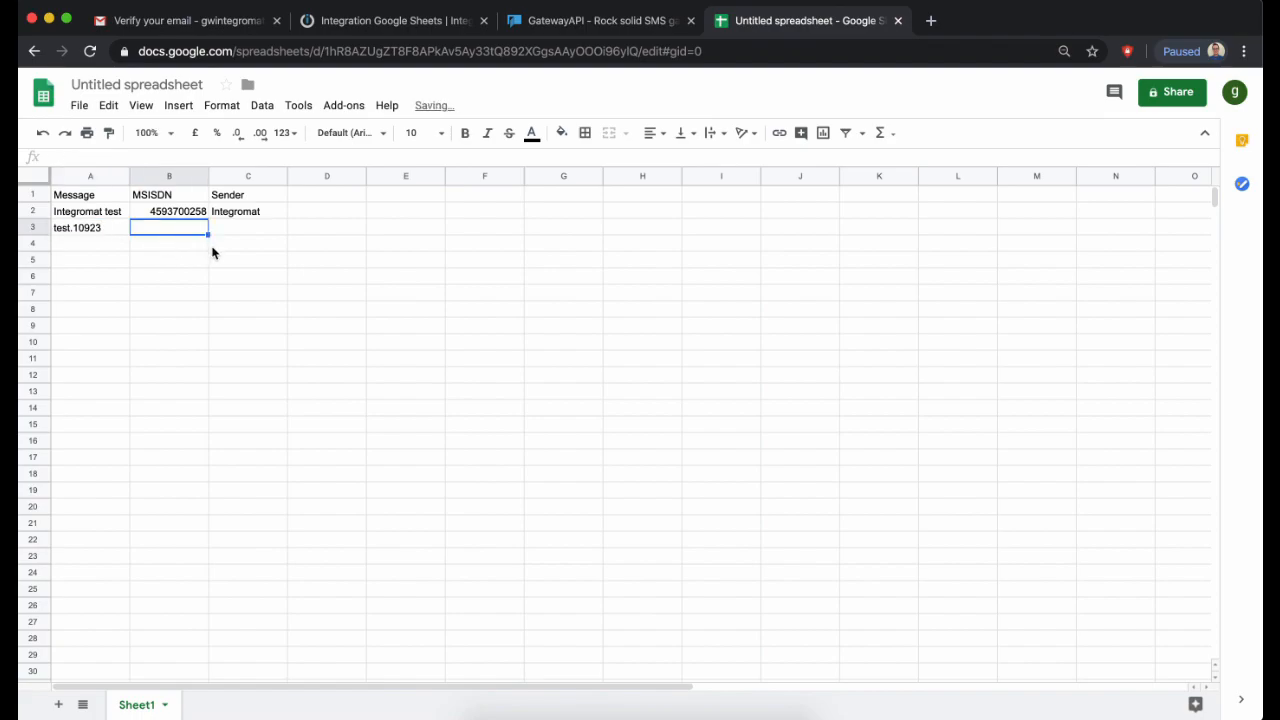
text(451204)
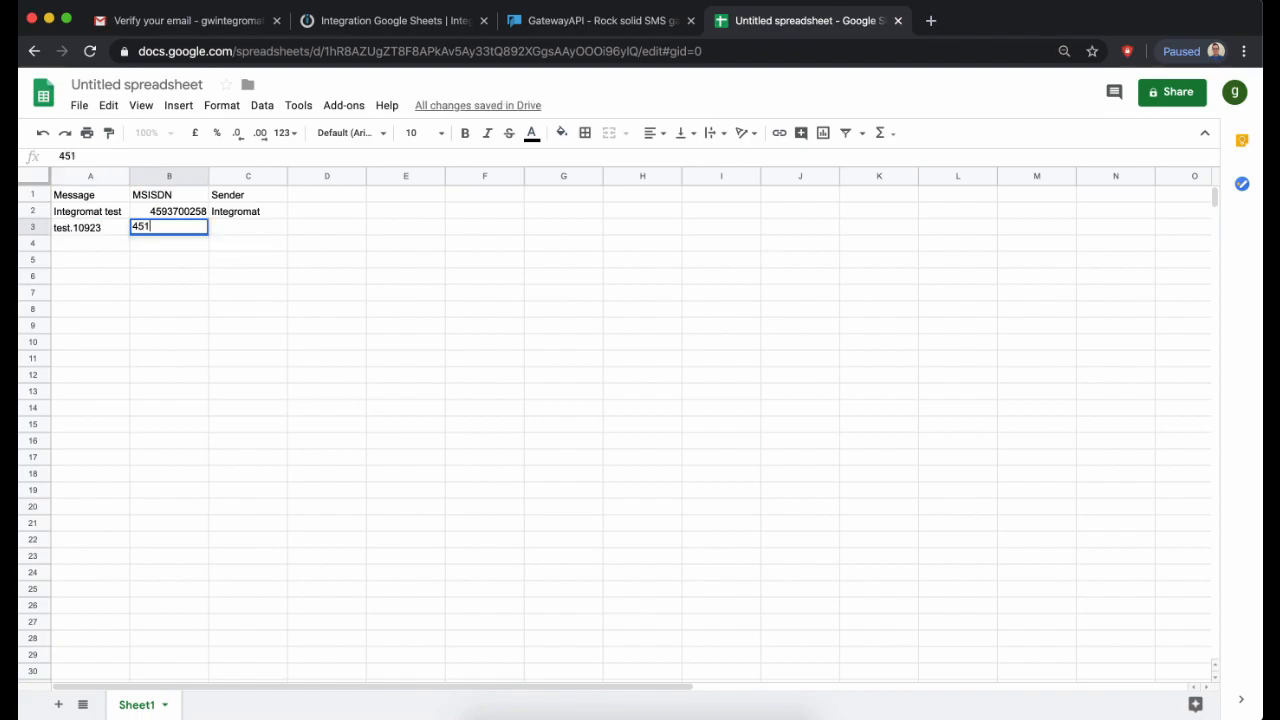
key(Tab)
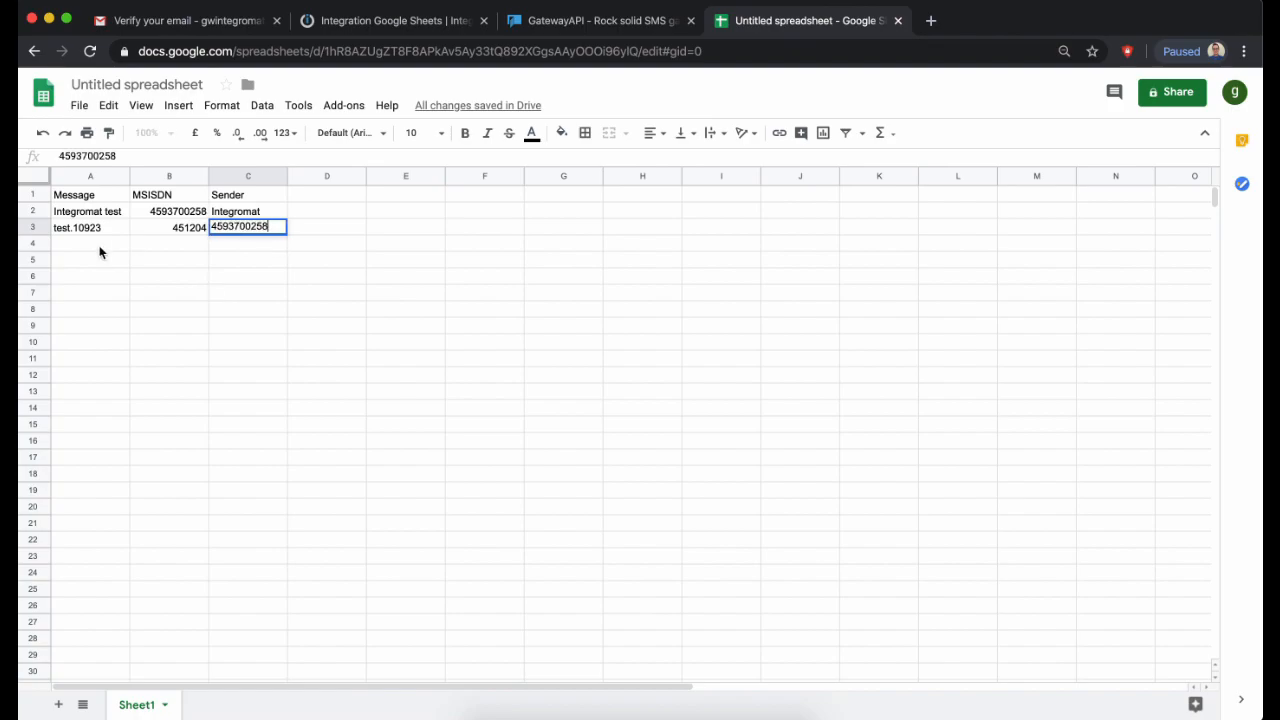
click(114, 230)
- Copy the message into A4 and change both A3 and A4 to test-10923
key(super+c)
click(100, 245)
key(super+v)
double_click(71, 229)
key(BackSpace)
text(-)
double_click(71, 245)
key(BackSpace)
text(-)
- Give row 4 a phone number and the sender GatewayAPI
click(189, 249)
key(Tab)
text(GatewayAPI)
click(248, 309)
- Rename the spreadsheet 'MT Integromat', reopen it, and return to the Integromat scenario
click(120, 84)
text(MT Integromat)
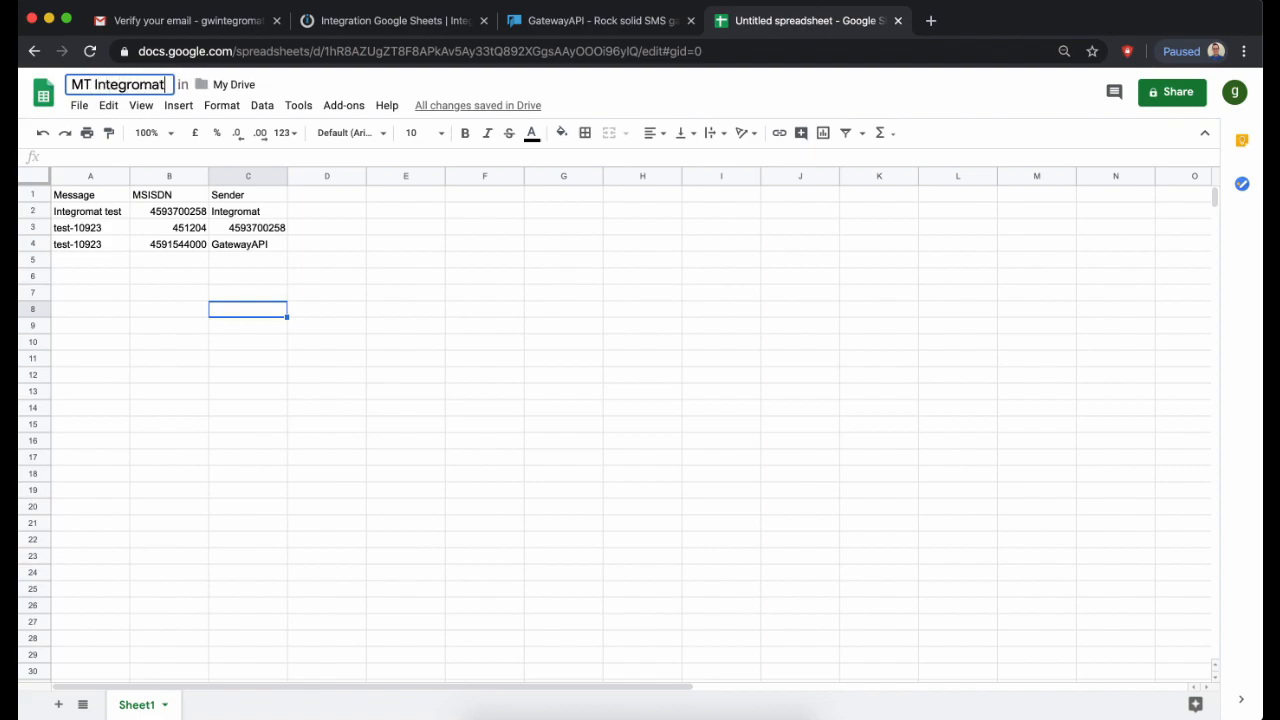
click(354, 292)
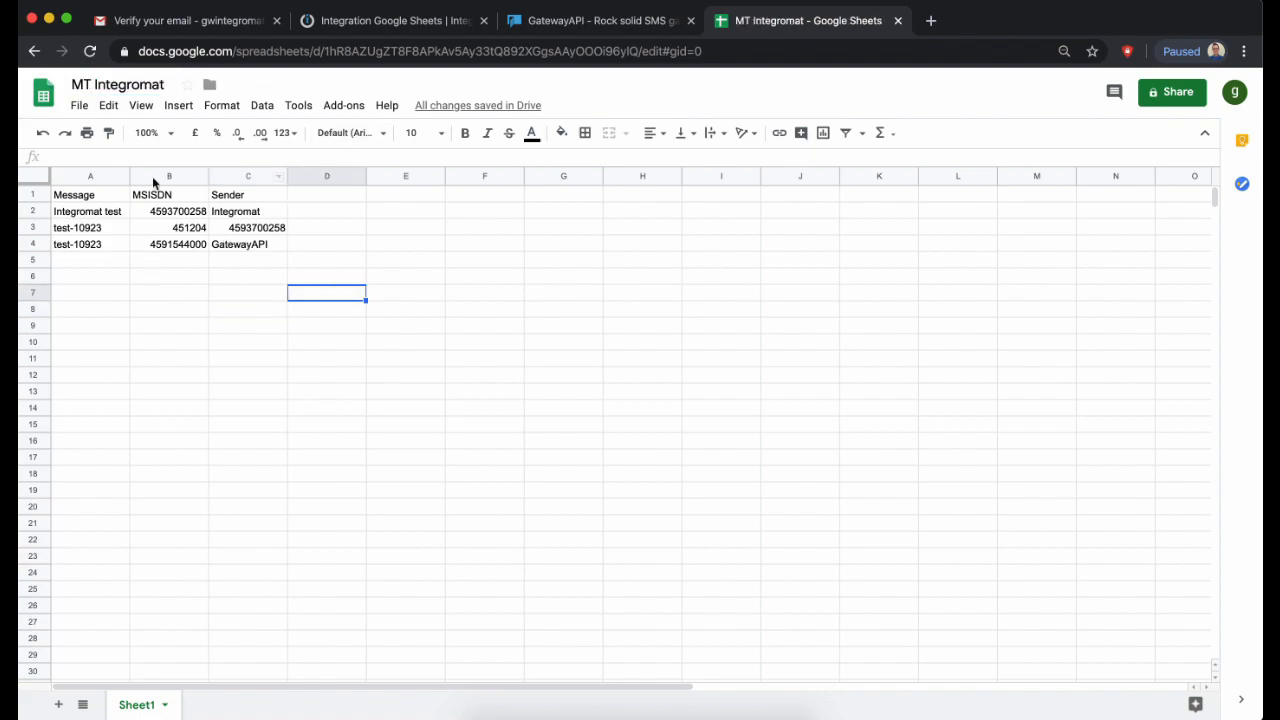
click(32, 92)
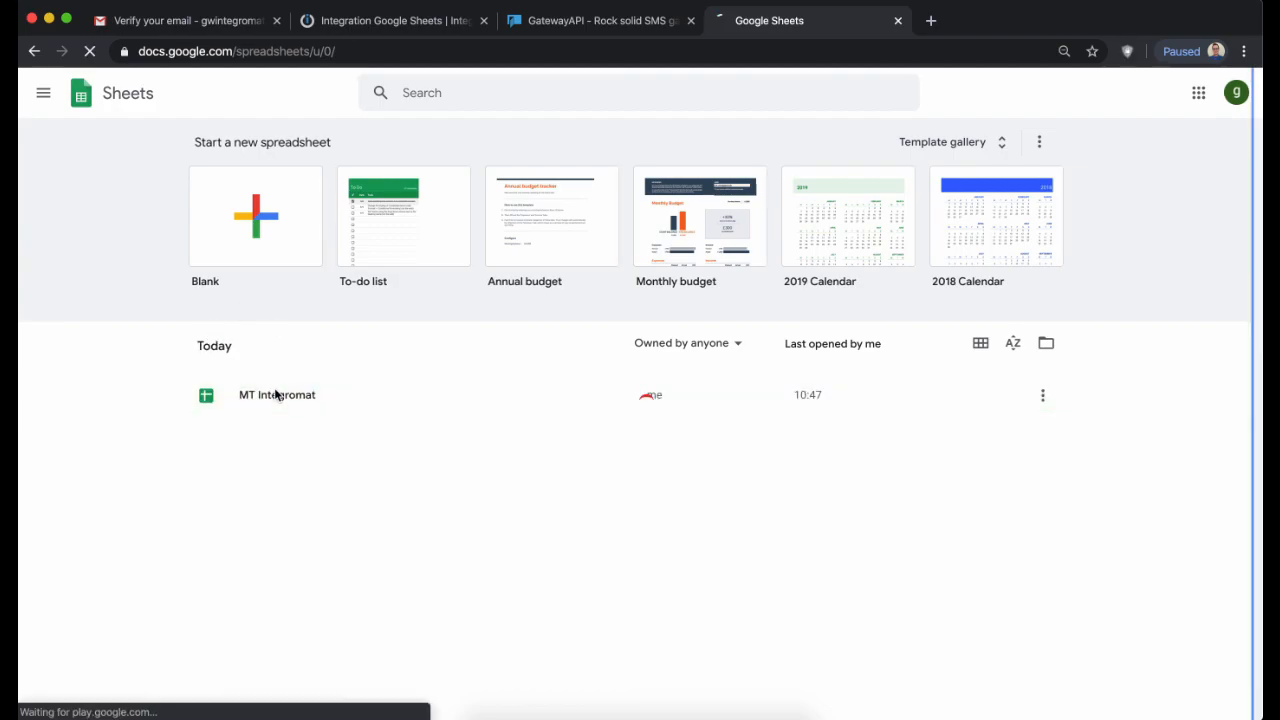
click(274, 396)
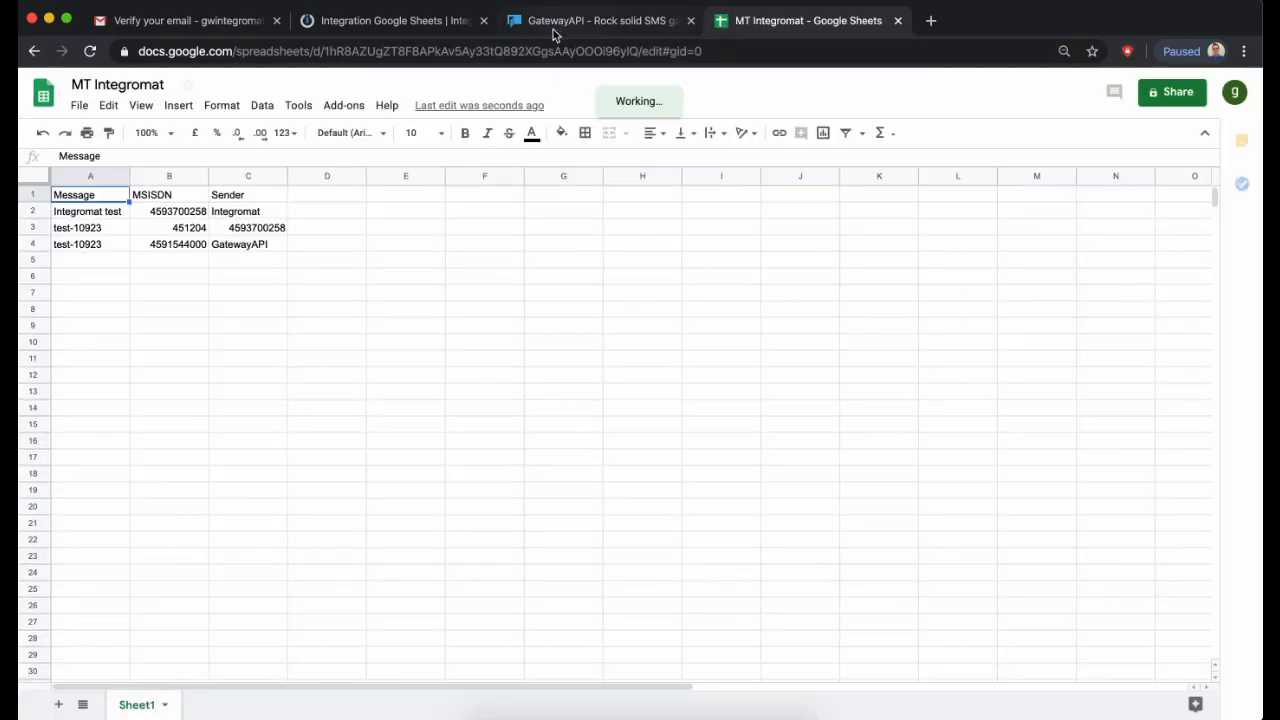
click(447, 34)
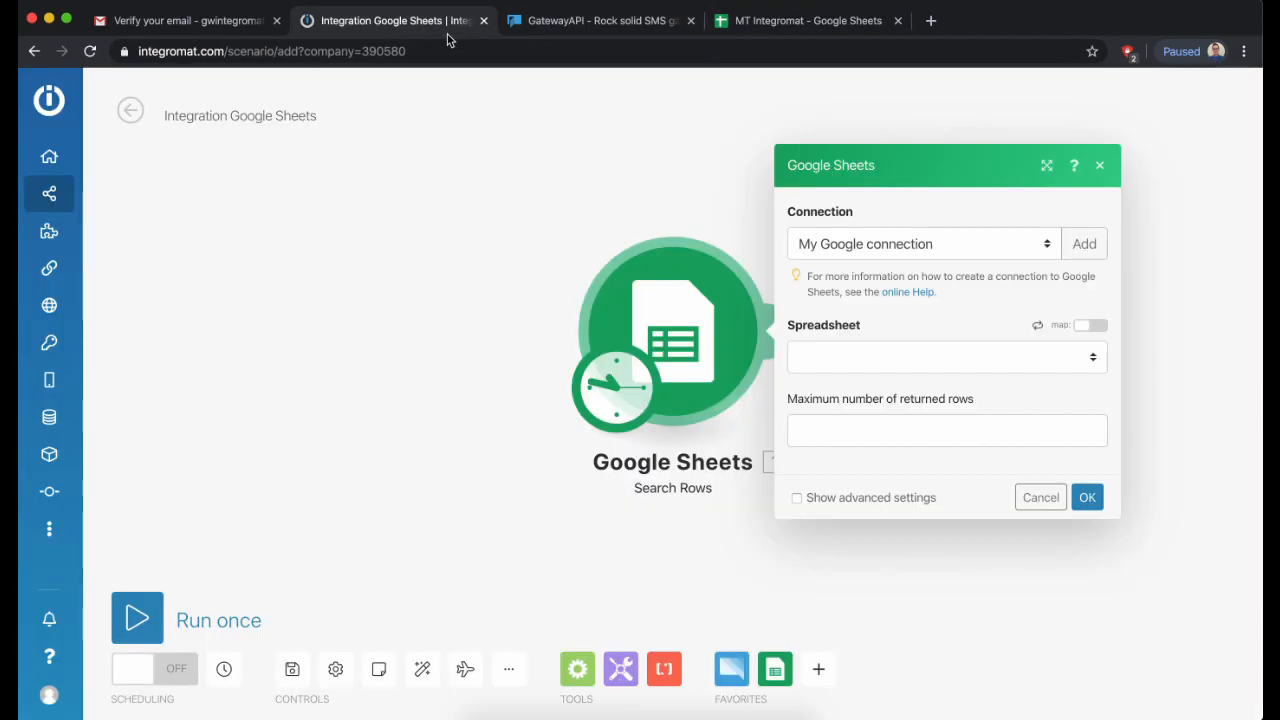
- Reload the spreadsheet list and select the MT Integromat spreadsheet
click(907, 362)
click(907, 362)
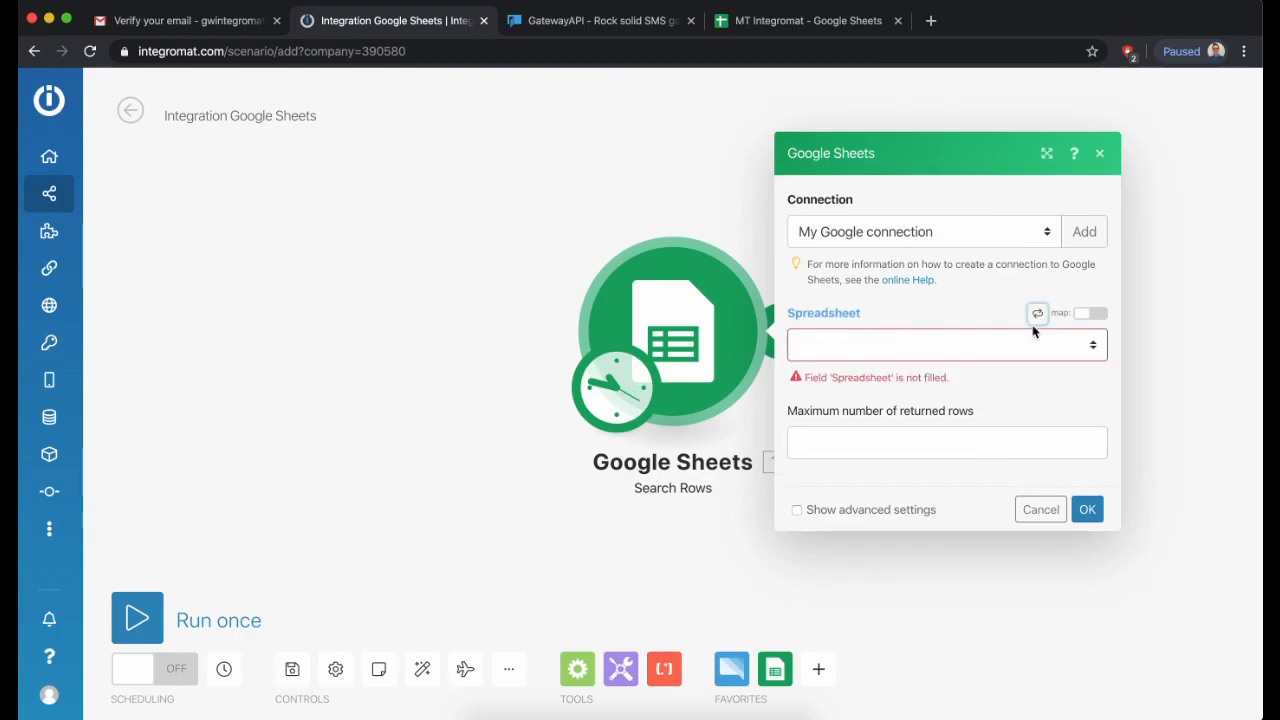
click(1037, 315)
click(975, 347)
click(967, 357)
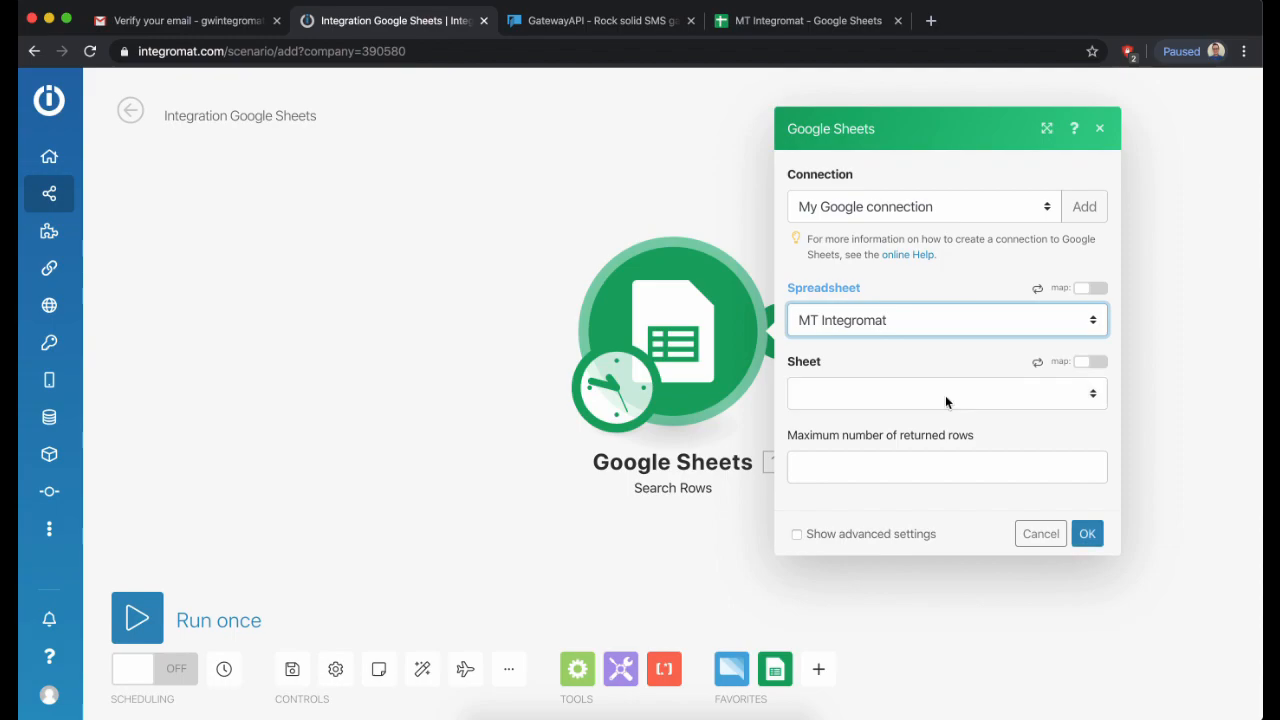
- Choose Sheet1 as the sheet to search and scroll the panel down to Filter
click(945, 395)
click(937, 405)
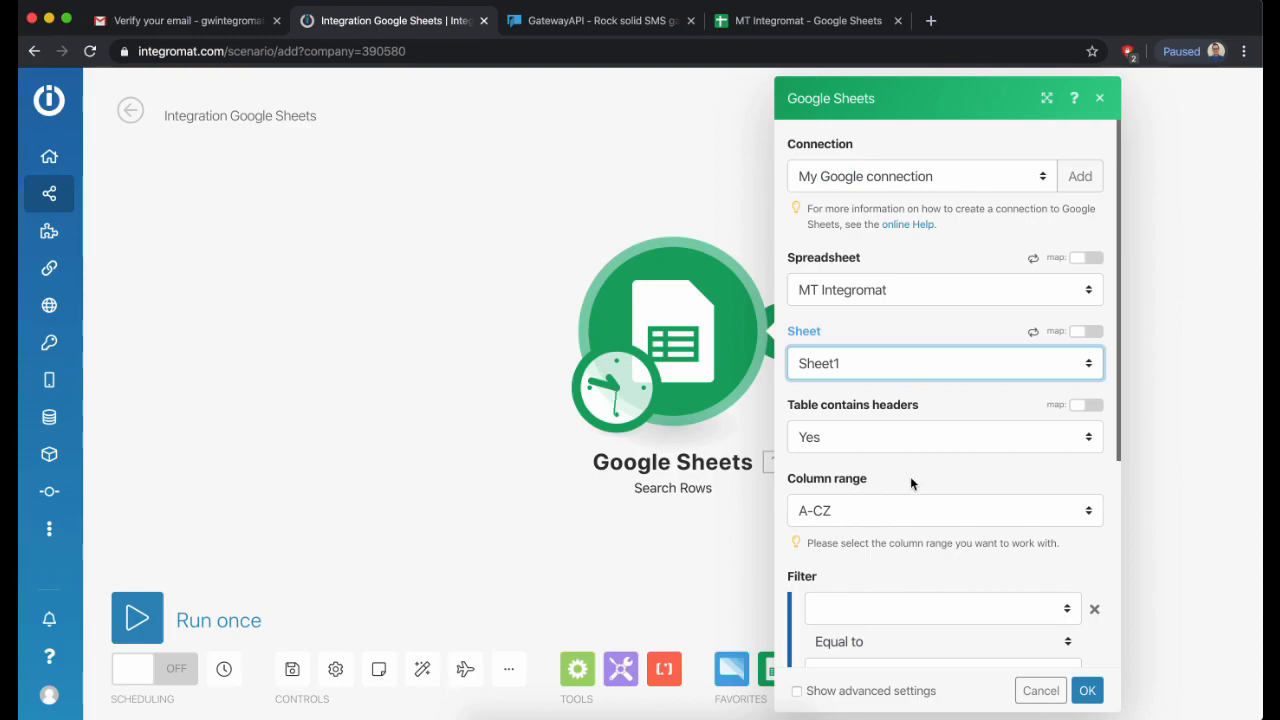
scroll(910, 480, down, 2)
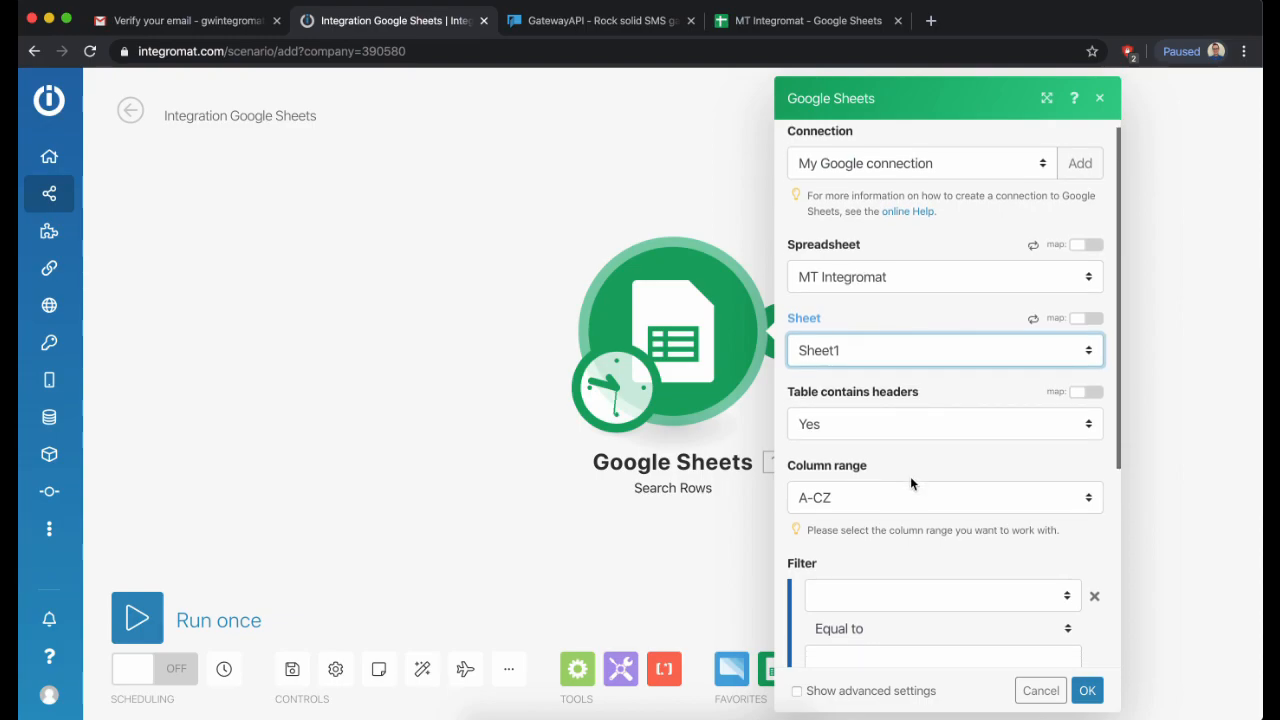
scroll(910, 482, down, 3)
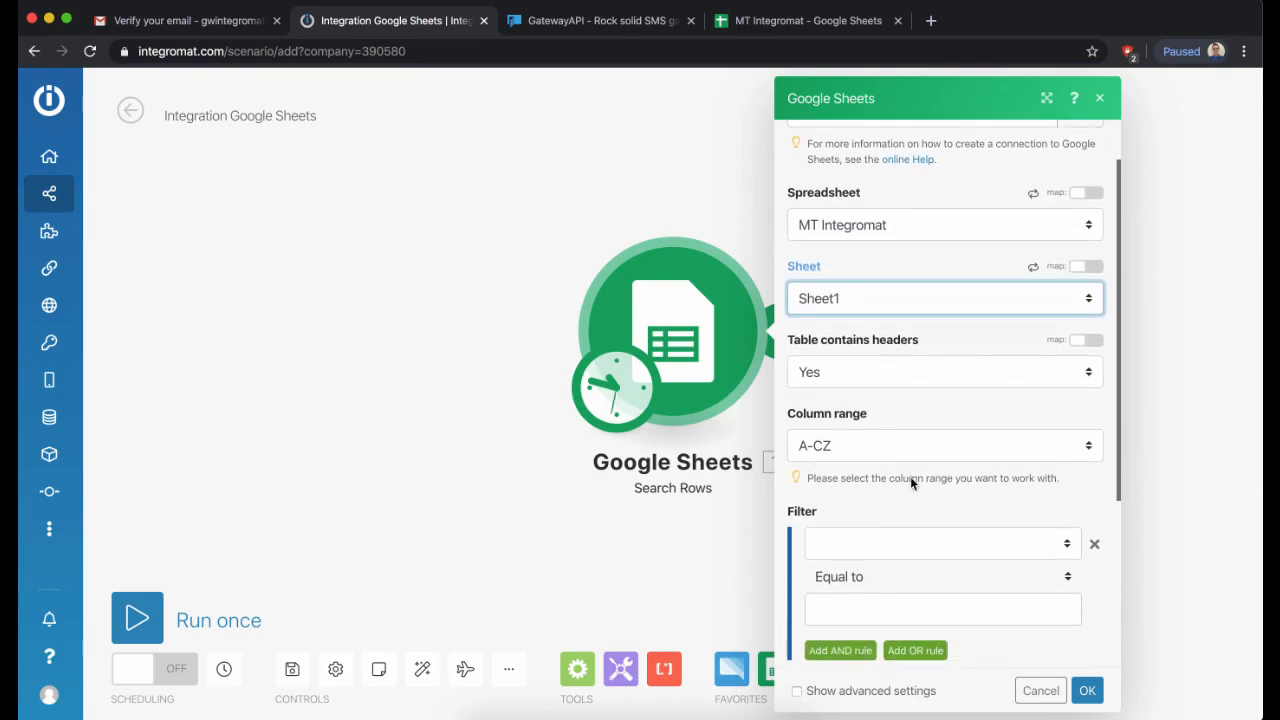
scroll(910, 483, down, 2)
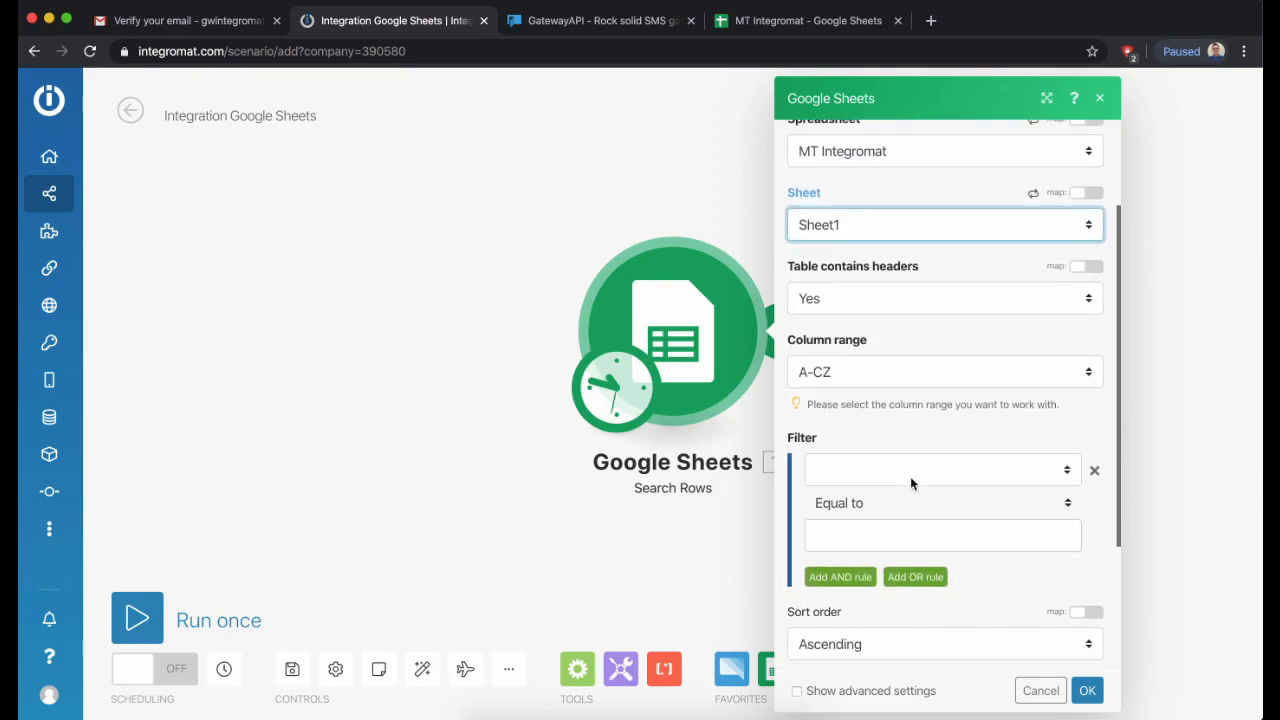
scroll(910, 483, down, 1)
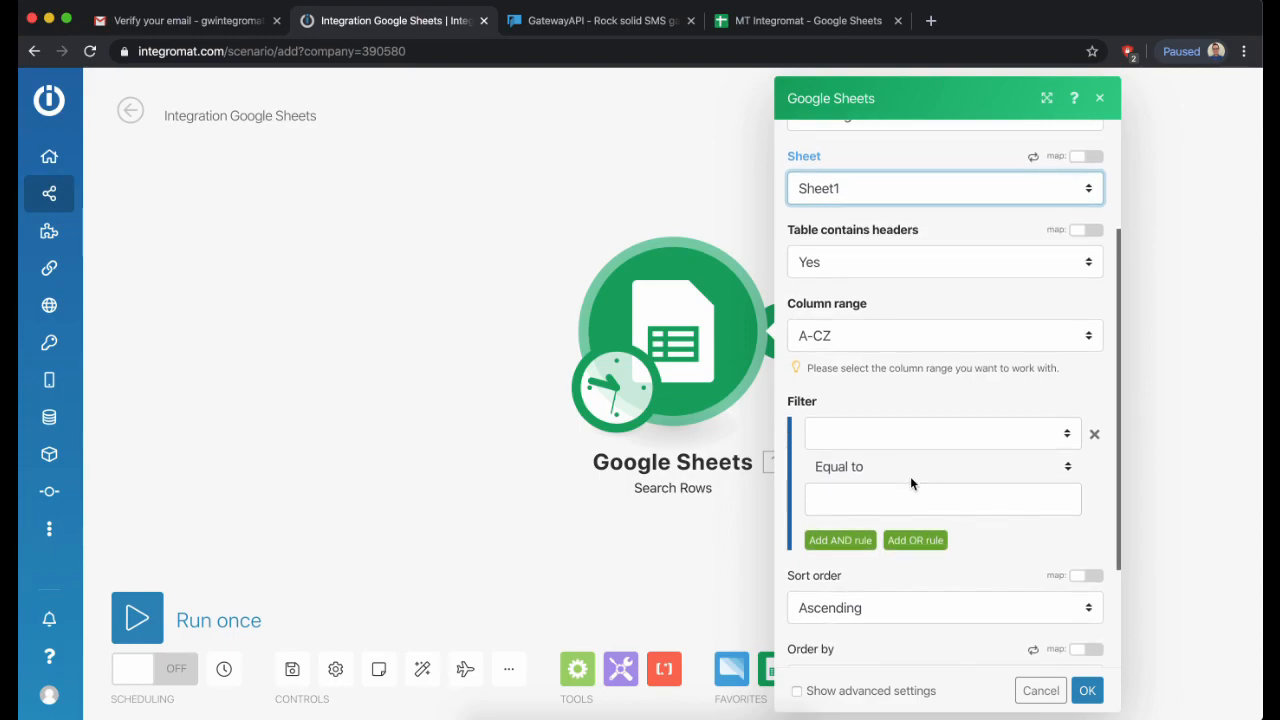
scroll(910, 483, down, 3)
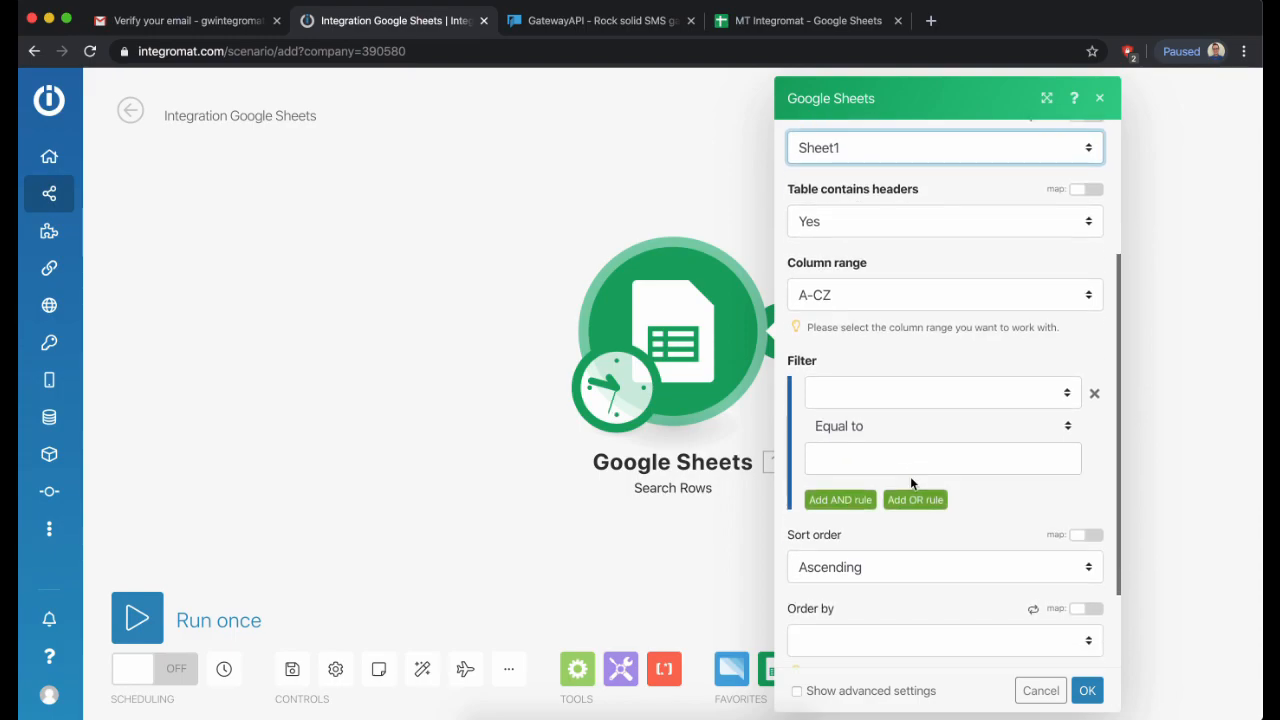
scroll(910, 483, down, 1)
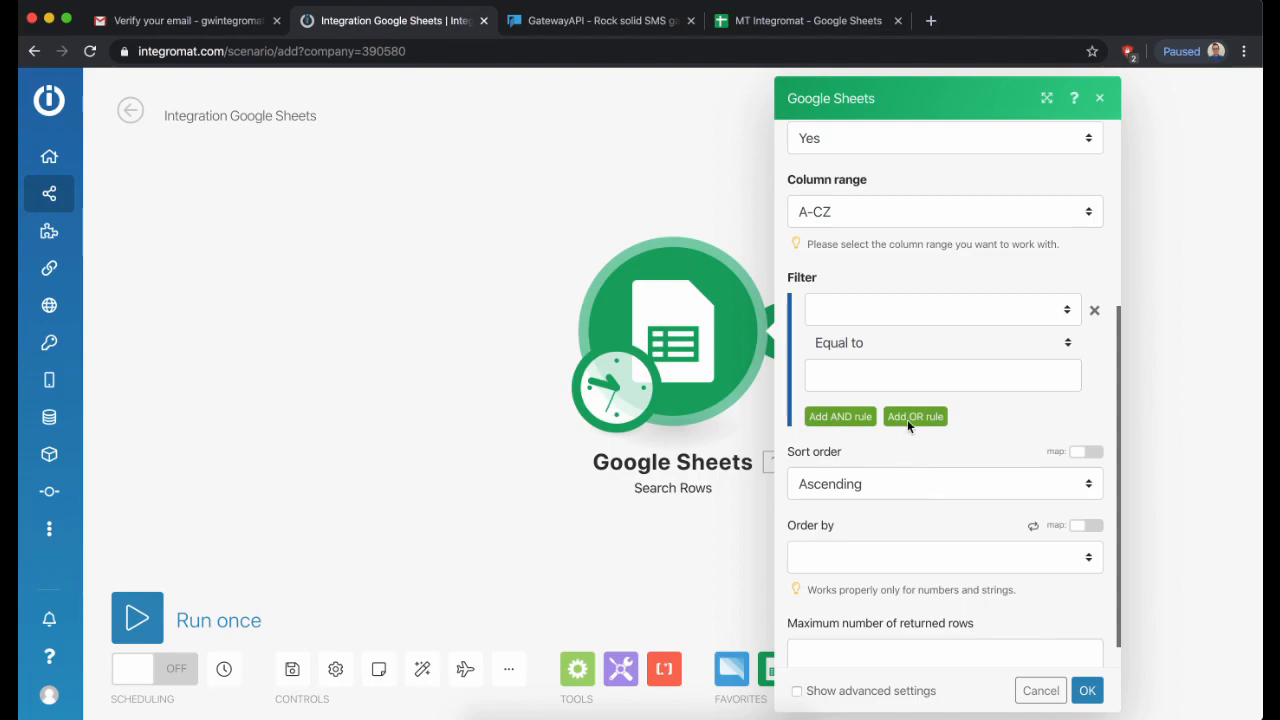
- Add a filter requiring the Message (A) column to exist
click(902, 310)
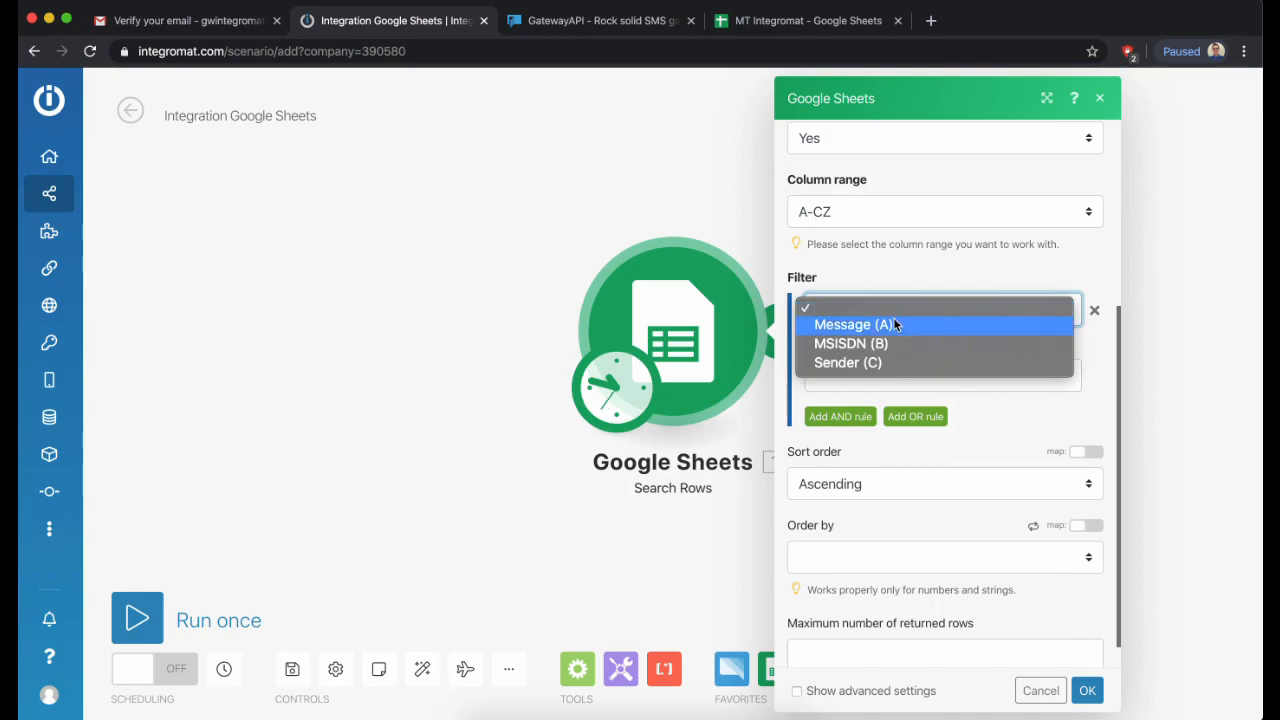
click(891, 326)
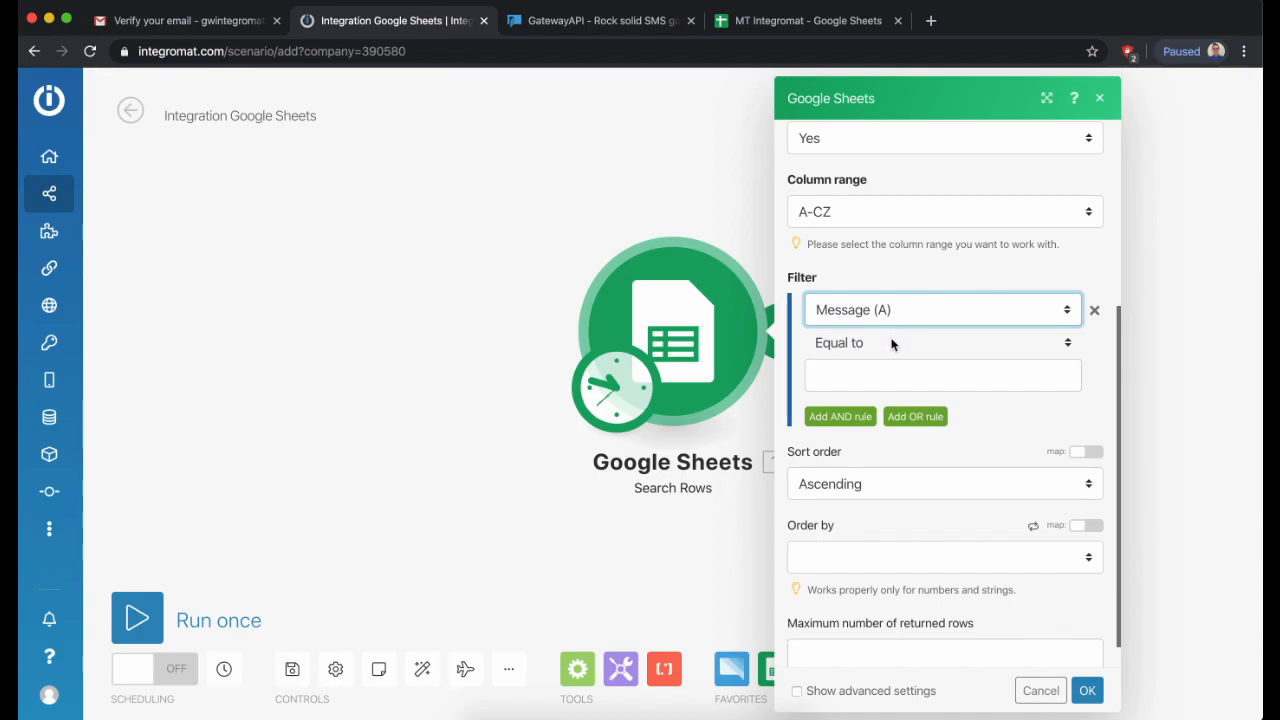
click(893, 342)
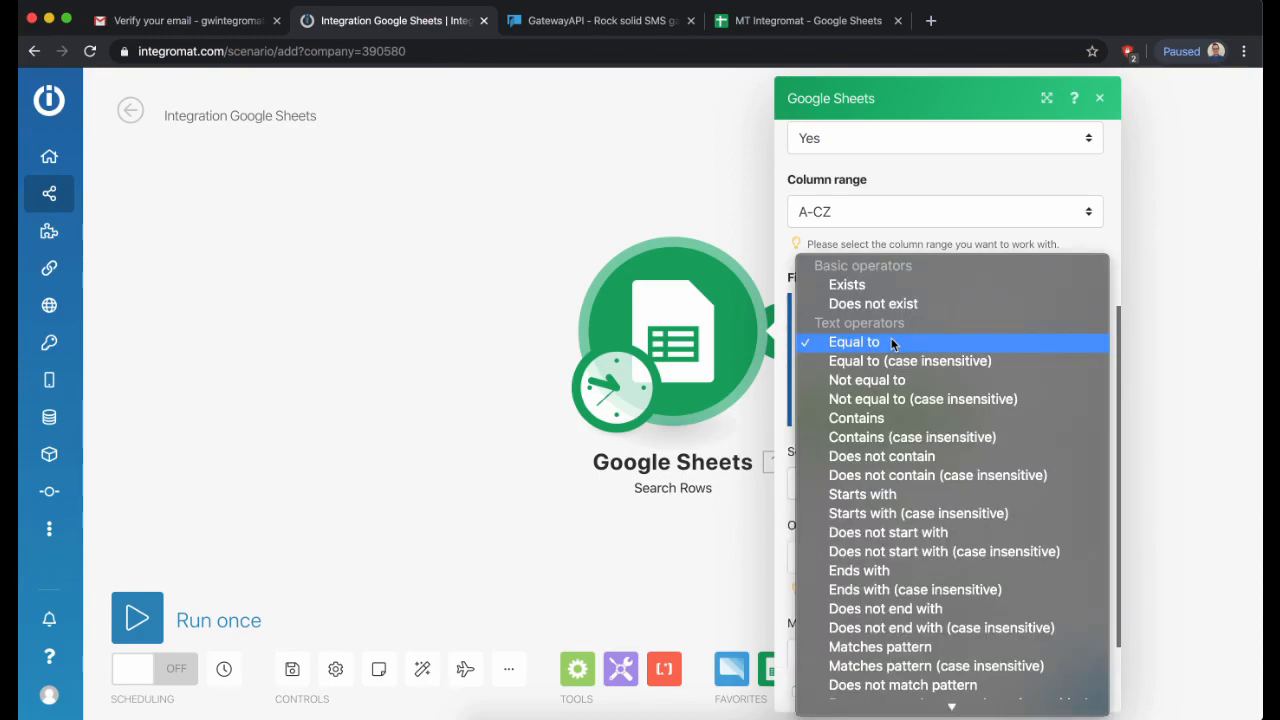
click(879, 288)
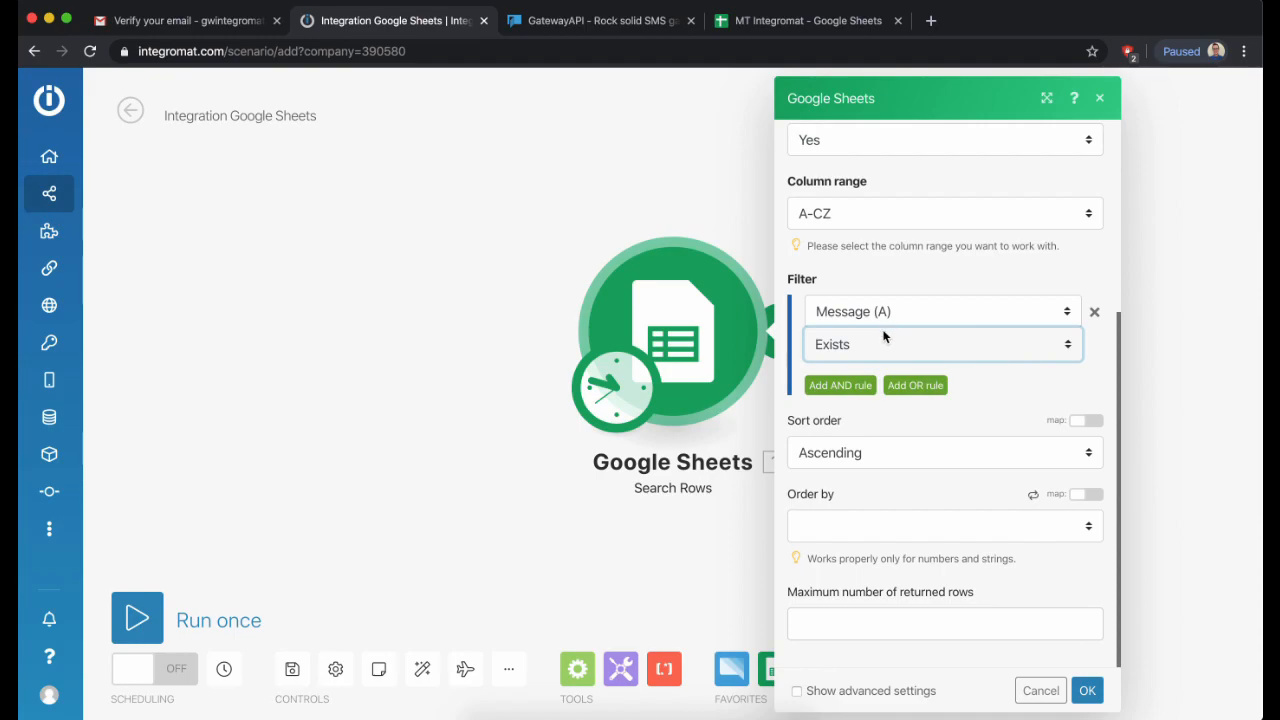
- Add AND conditions for the MSISDN (B) and Sender (C) columns
click(856, 387)
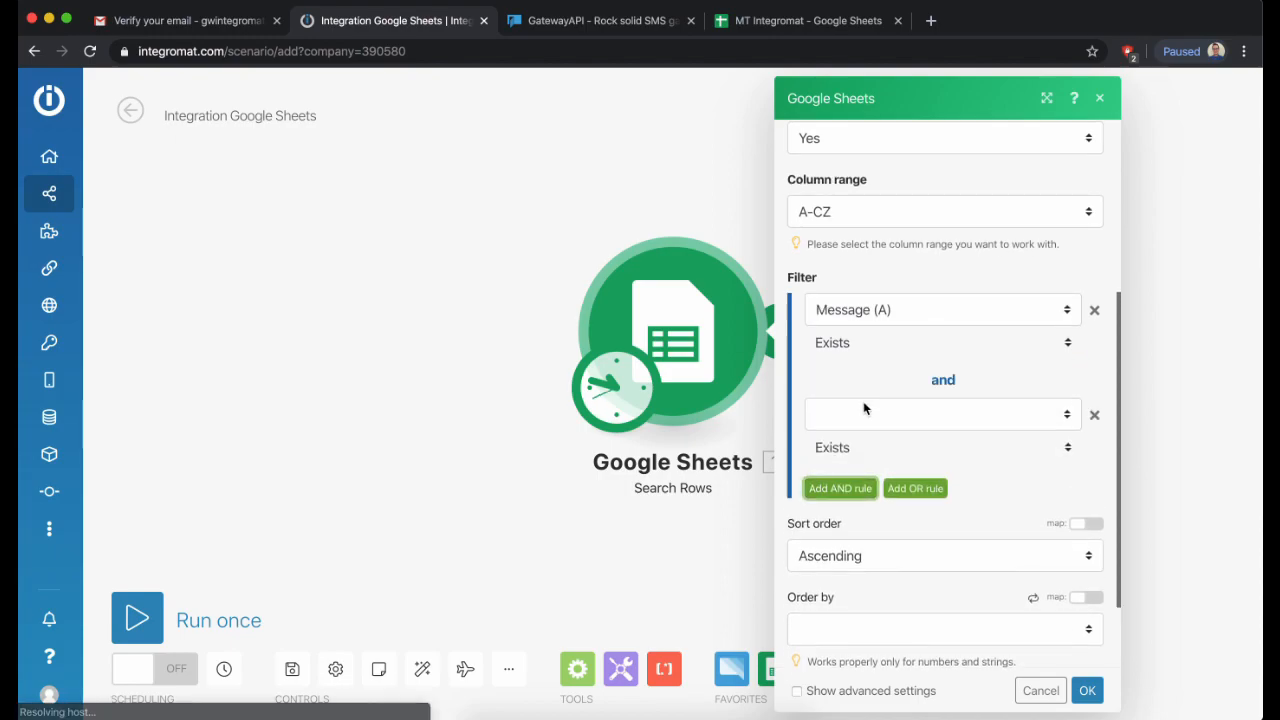
click(865, 418)
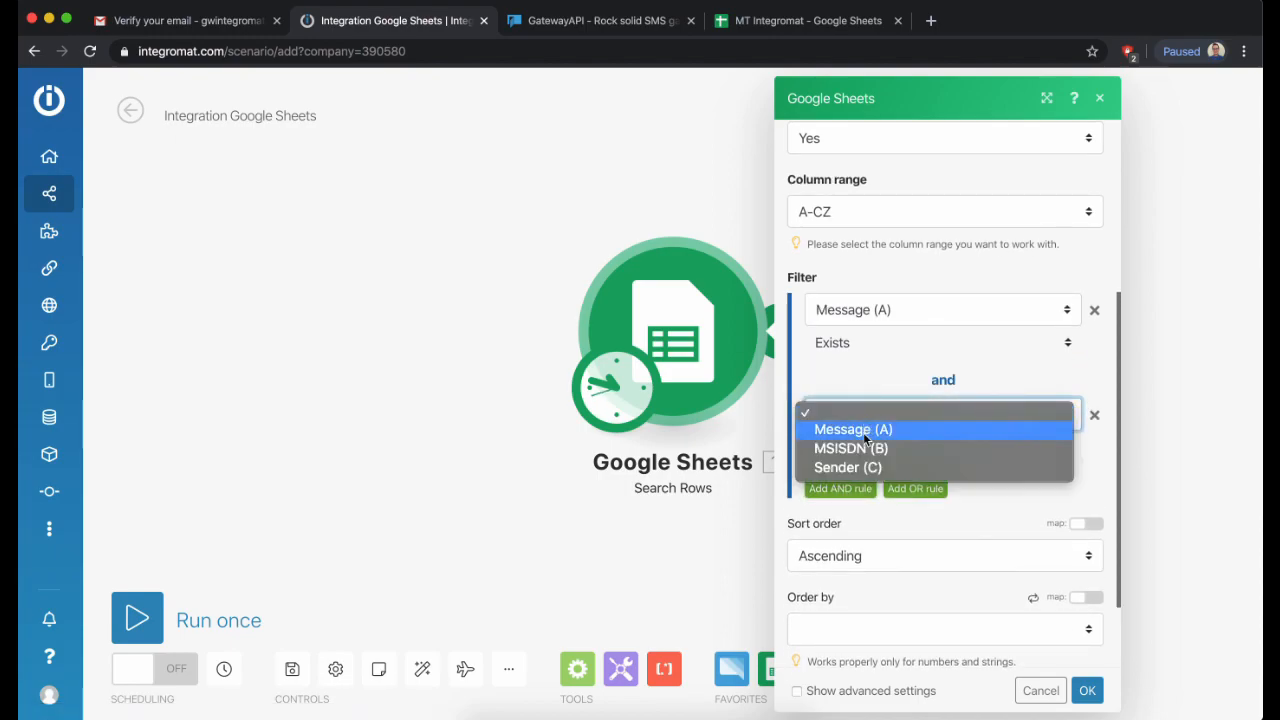
click(865, 451)
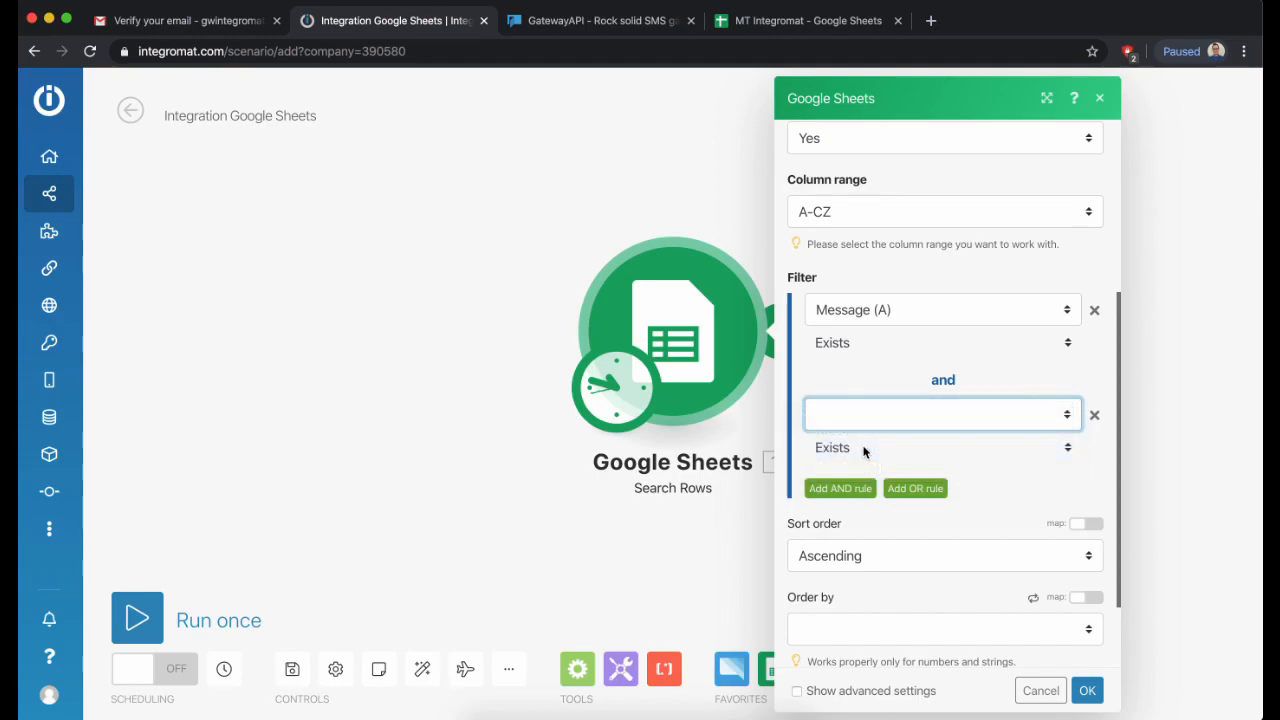
click(859, 497)
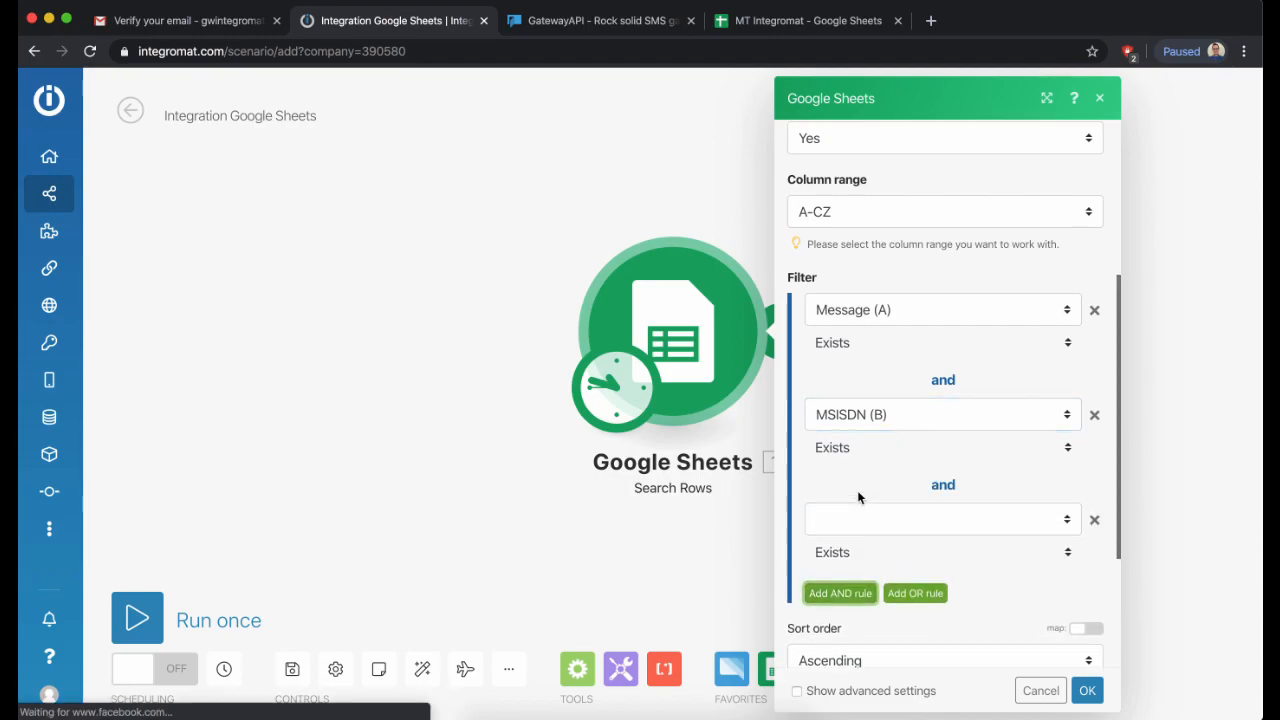
click(864, 523)
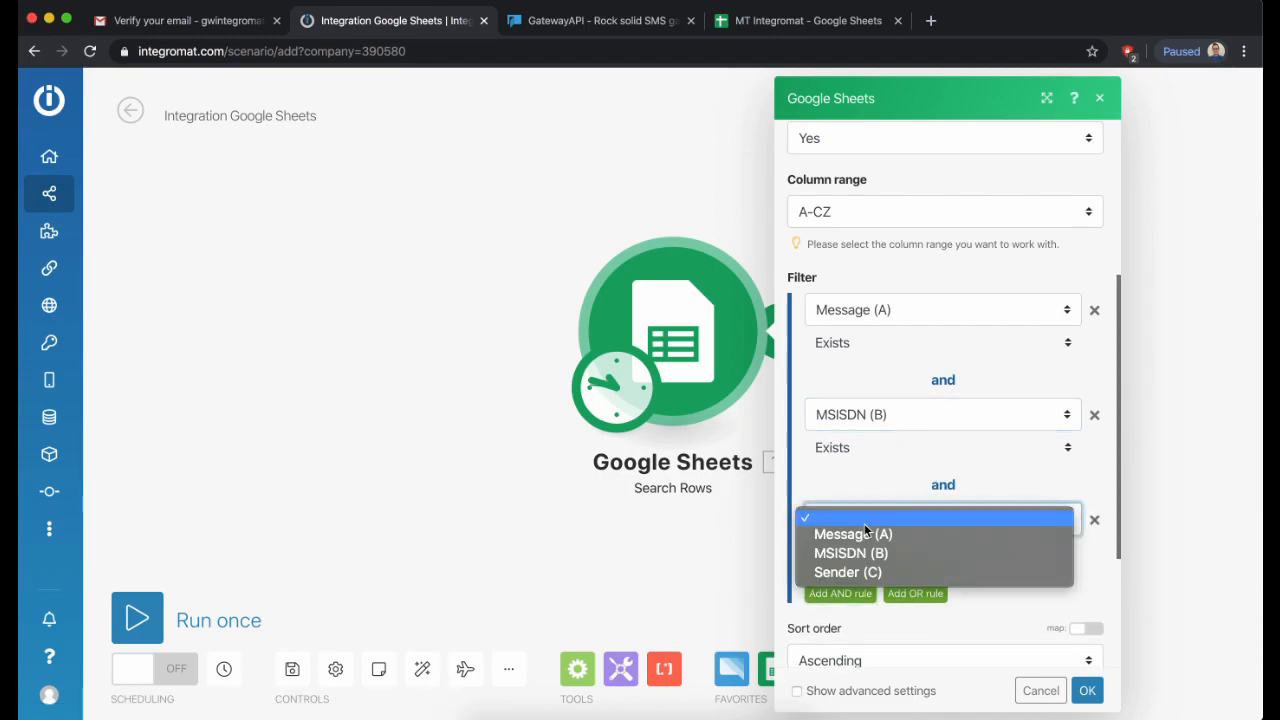
click(868, 573)
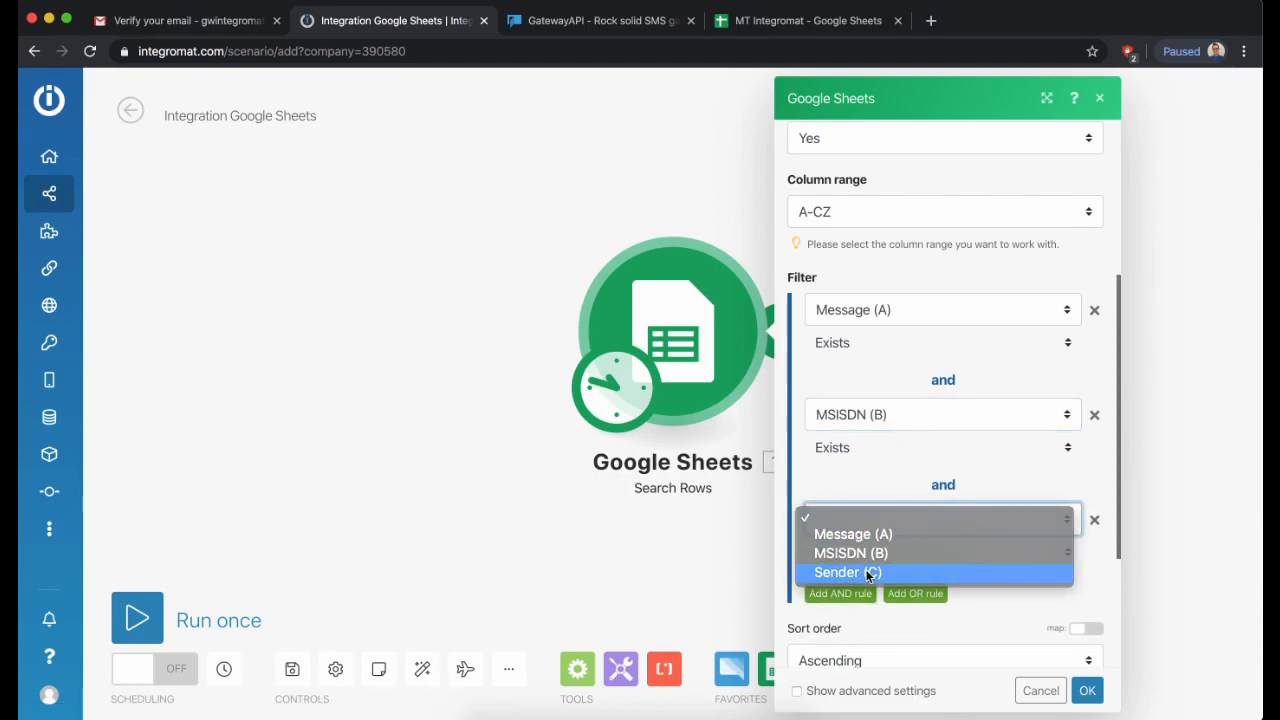
- Set the maximum returned rows to 100, save the module, and move it left
scroll(887, 563, down, 3)
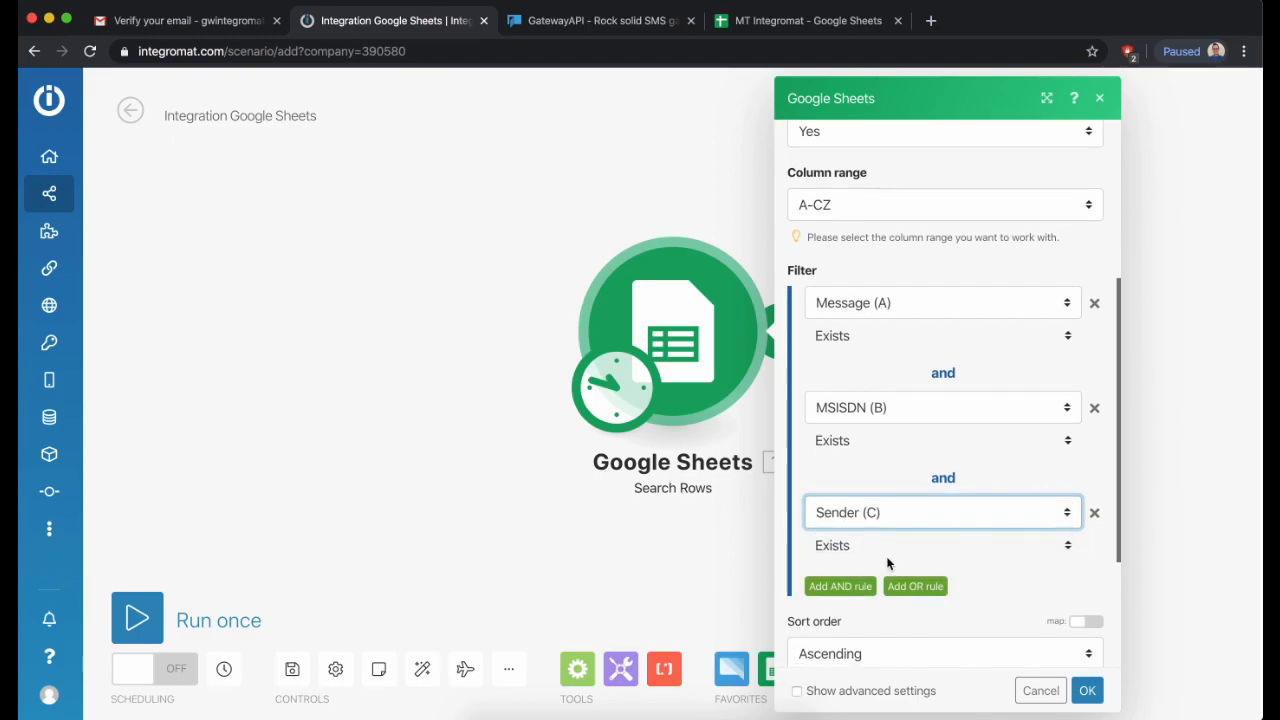
scroll(886, 563, down, 1)
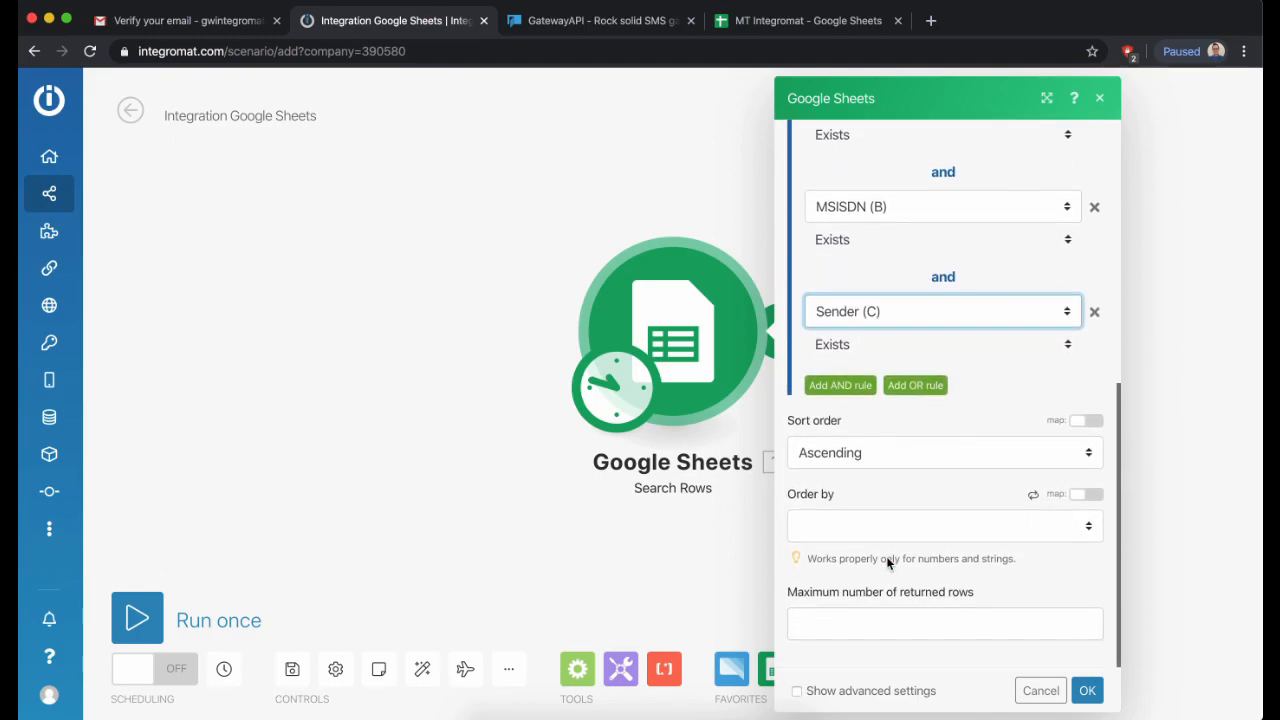
click(883, 628)
text(1000)
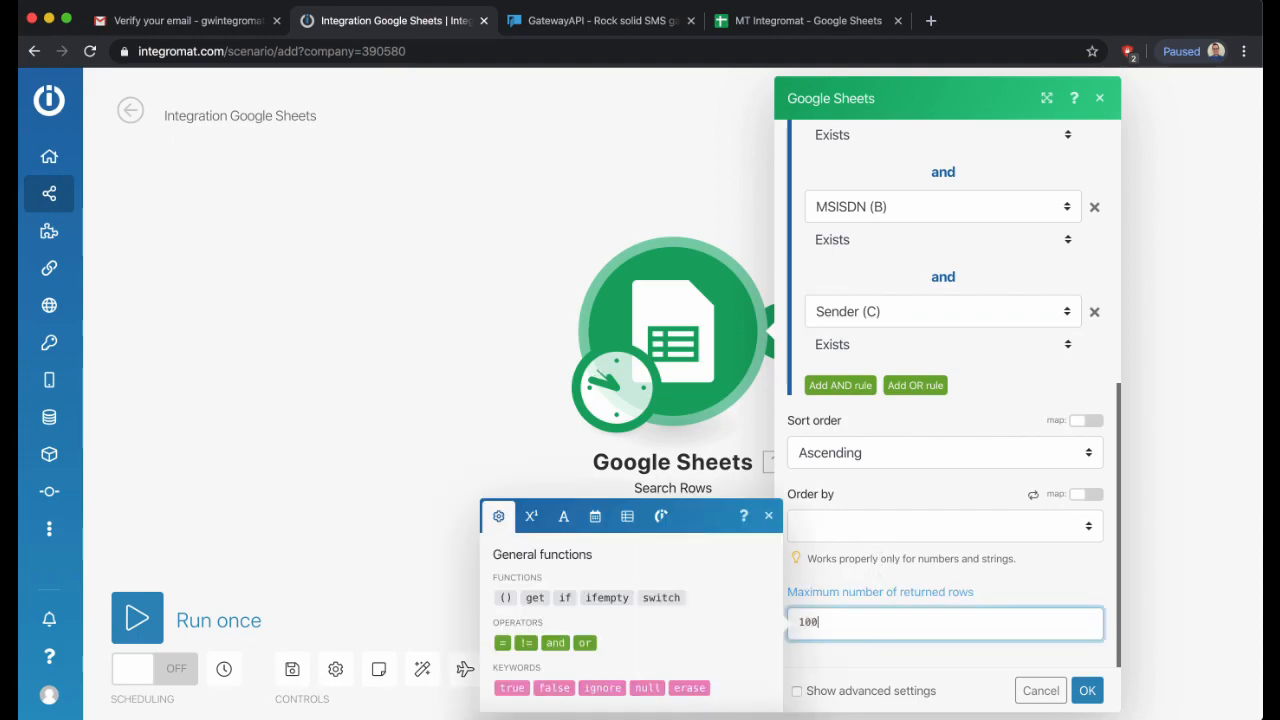
click(1087, 690)
drag(685, 326, 360, 332)
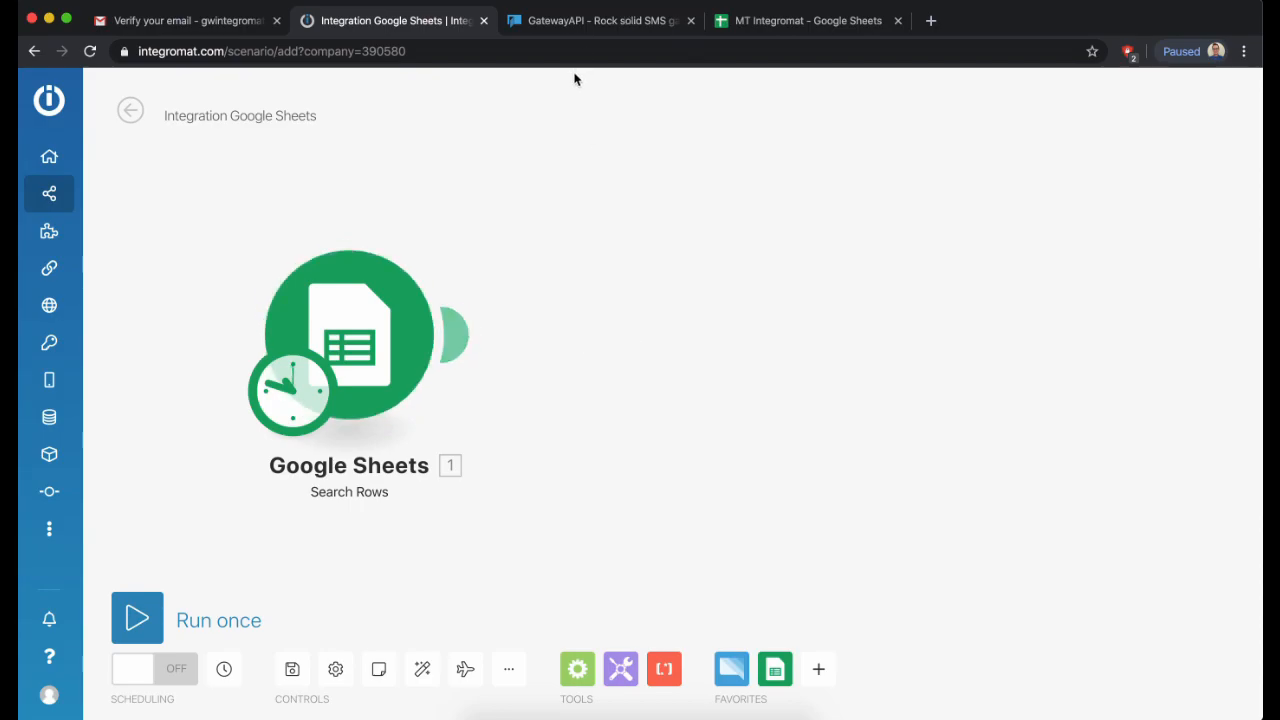
- Add a GatewayAPI Send an SMS message module beside Google Sheets
click(731, 668)
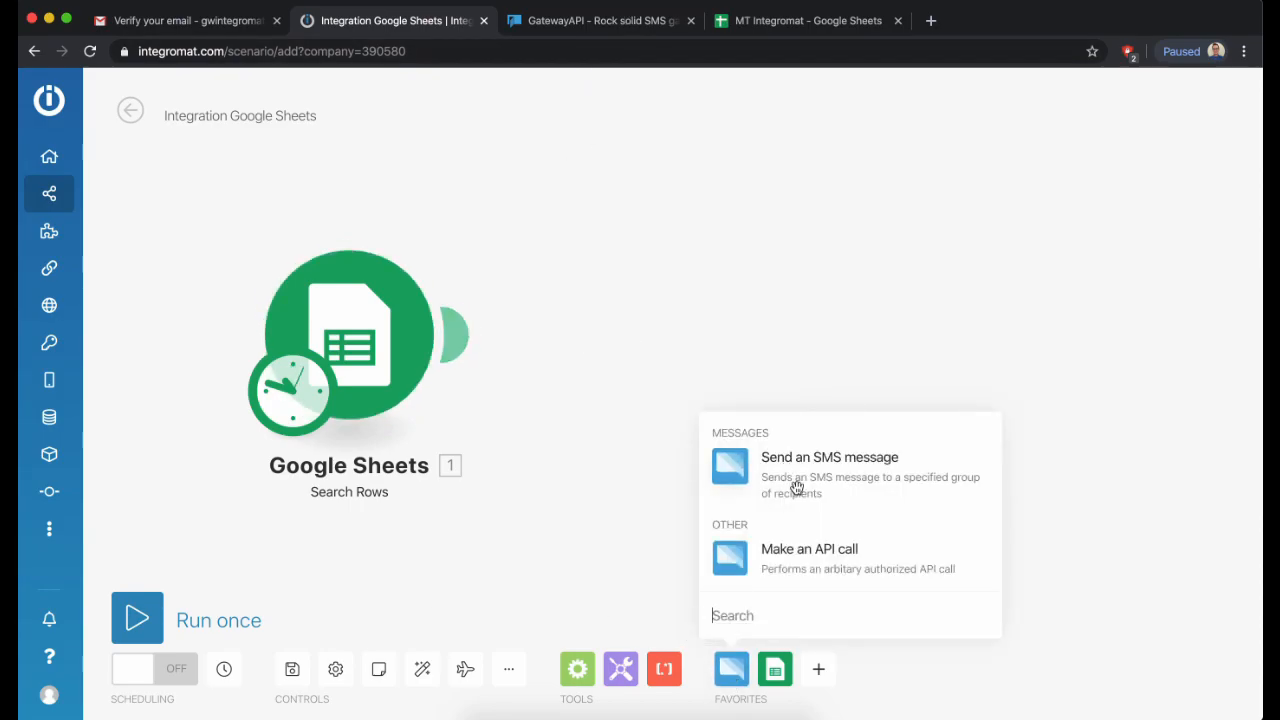
click(767, 465)
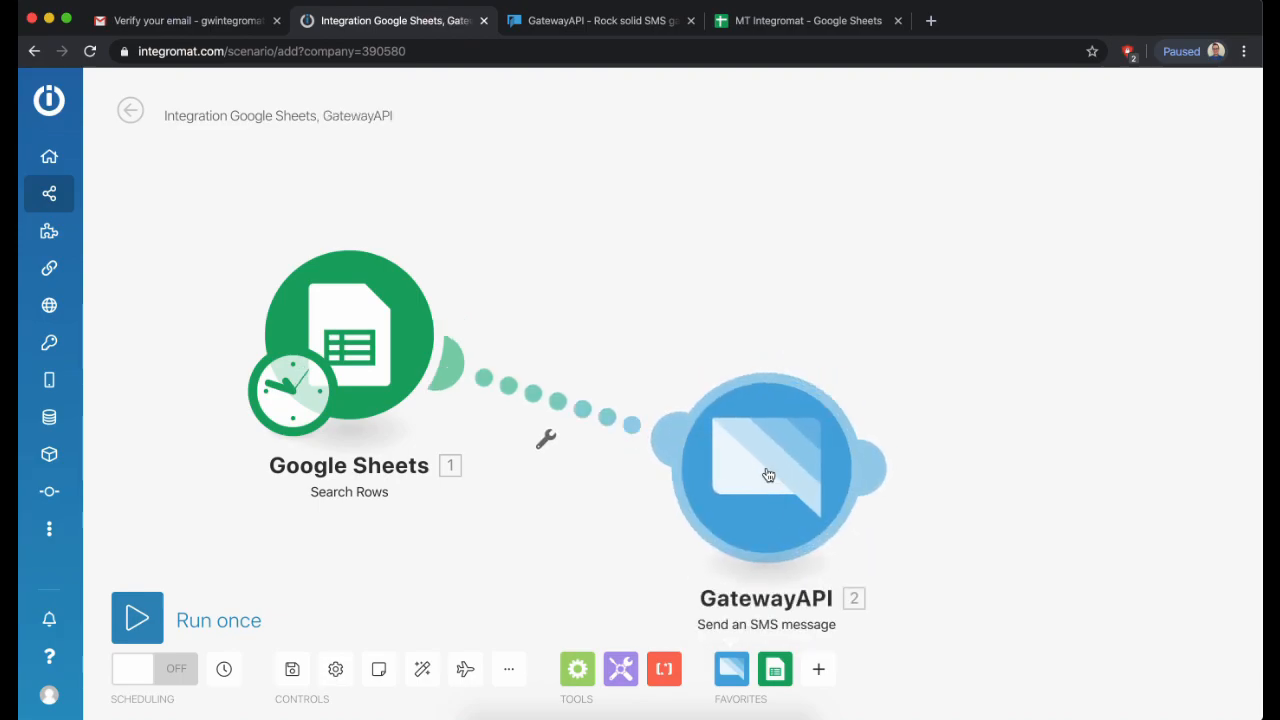
drag(763, 468, 737, 354)
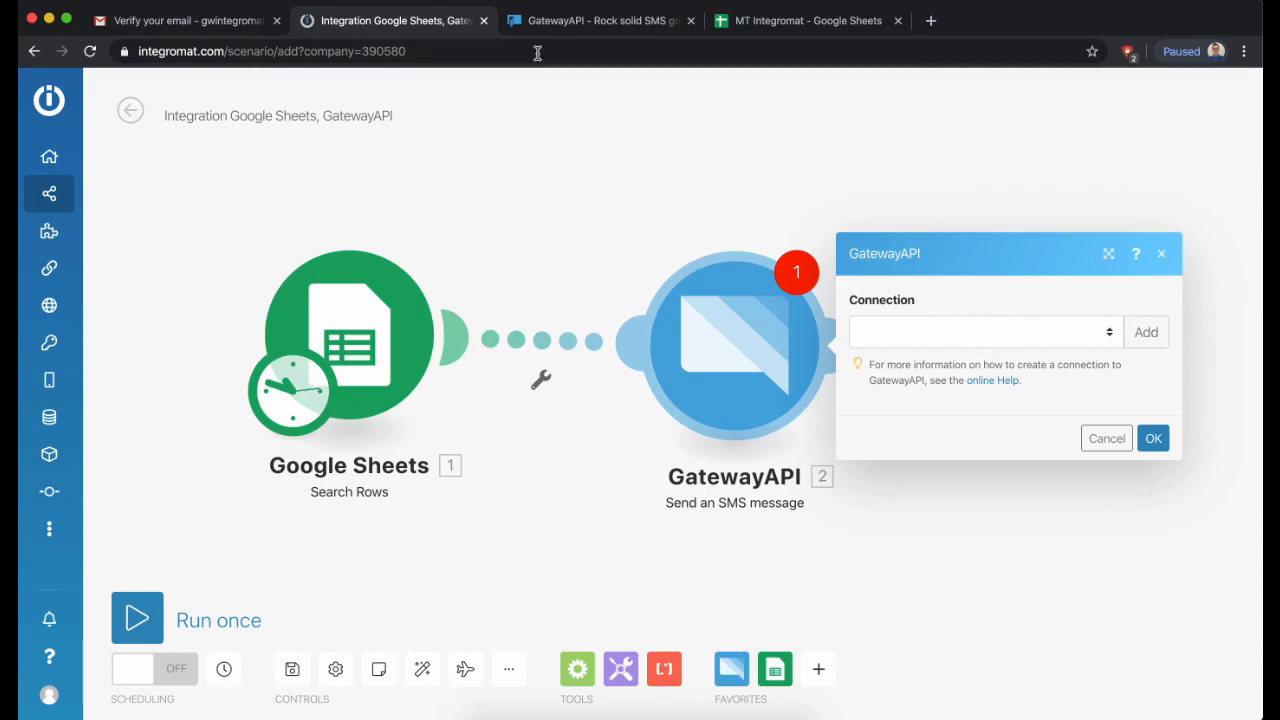
- Start a GatewayAPI account sign-up with the e-mail address on gatewayapi.com
click(560, 20)
click(868, 440)
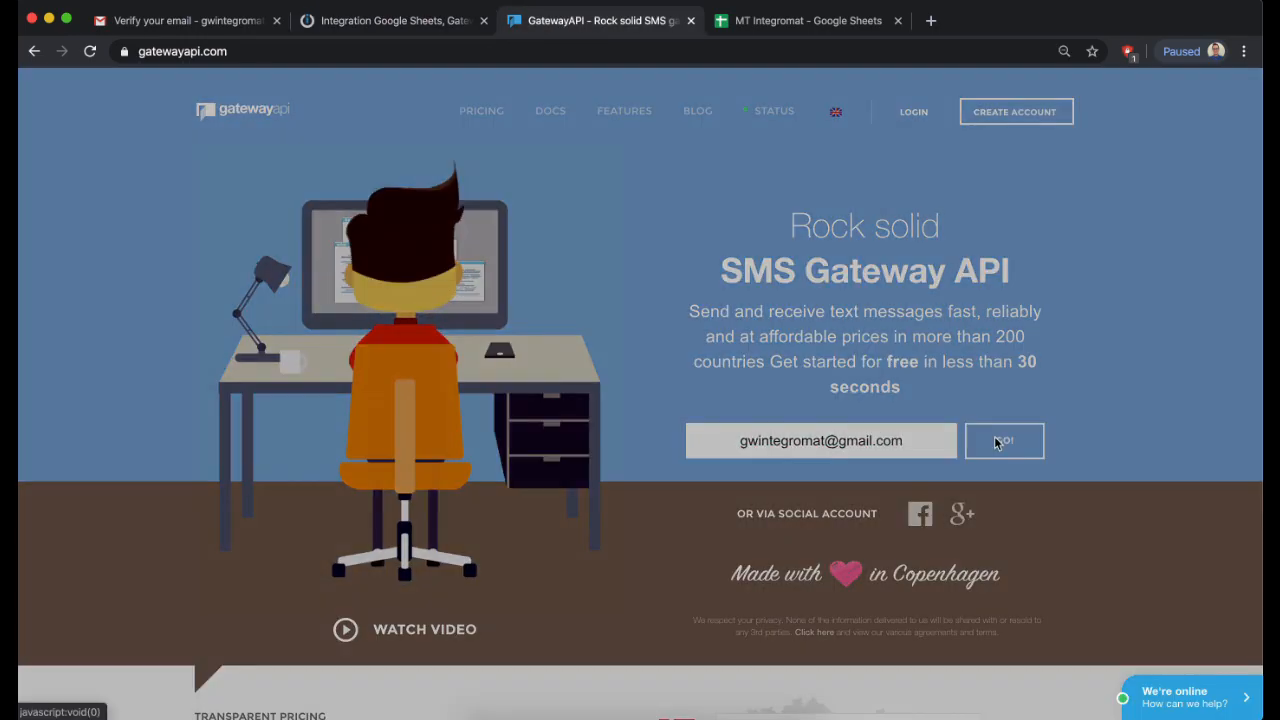
click(1005, 440)
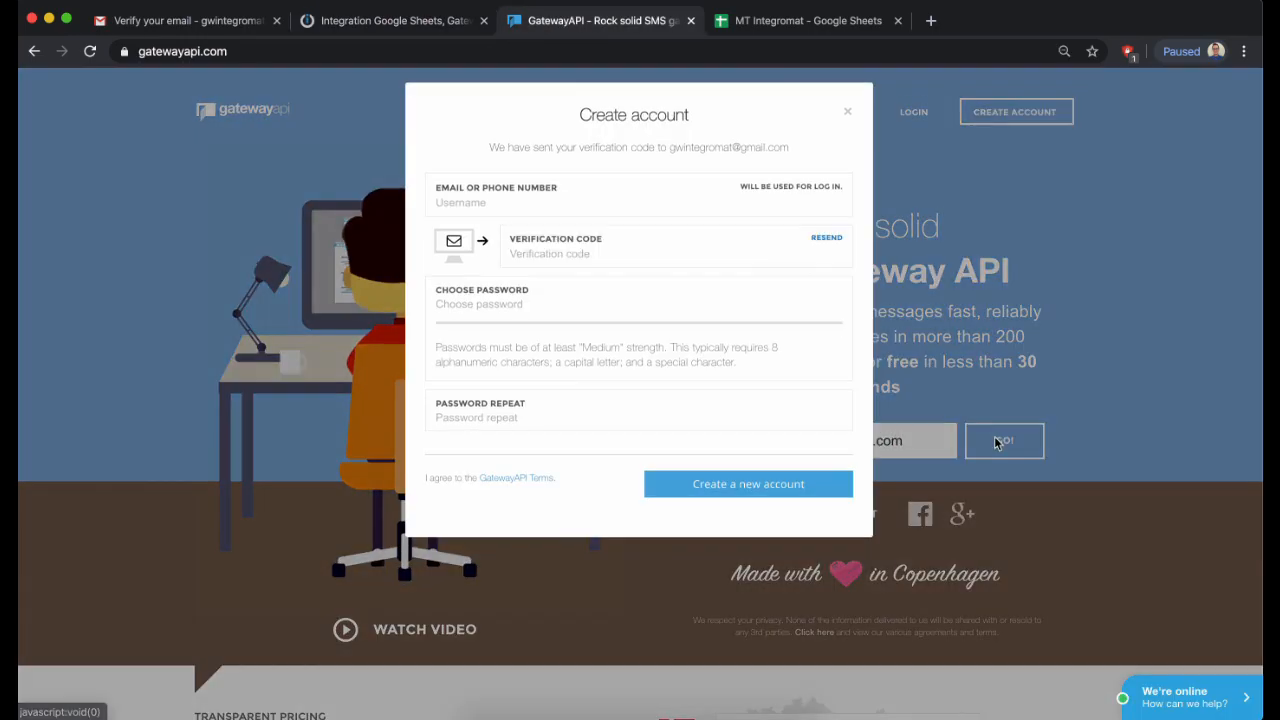
click(185, 20)
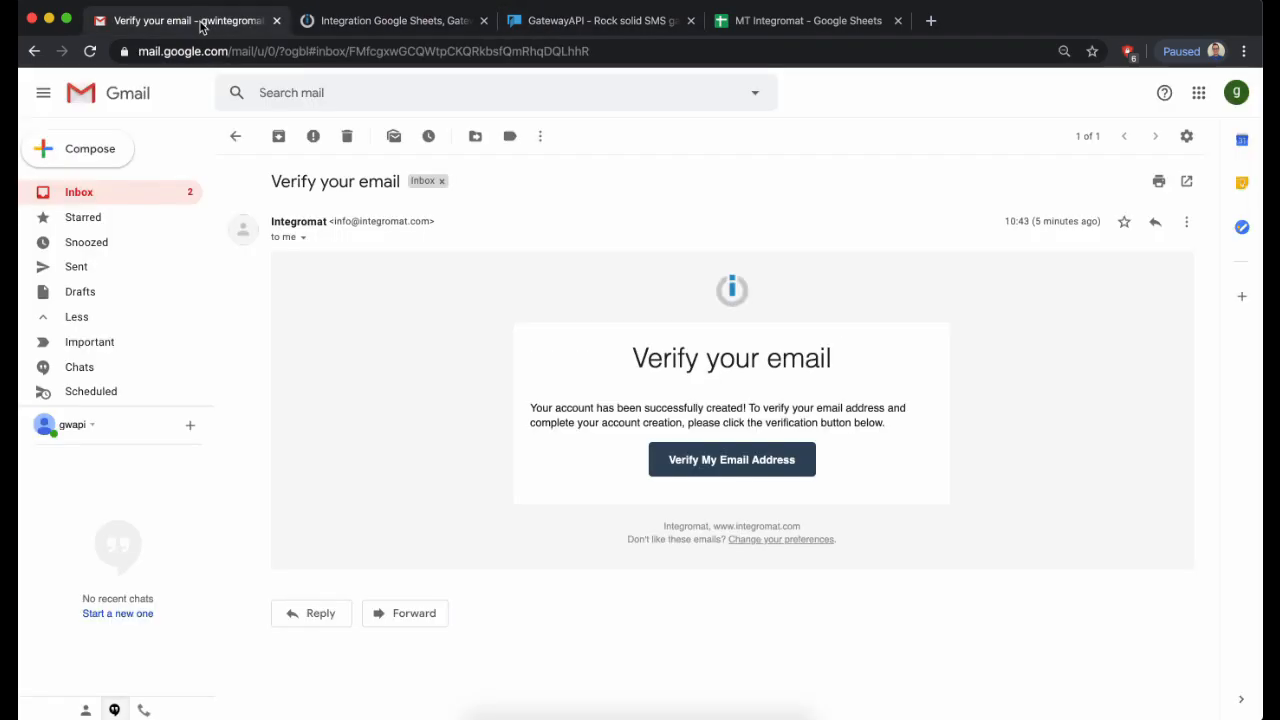
- Open GatewayAPI's 'Your verification code' e-mail from Gmail's Spam folder and select the code
click(143, 192)
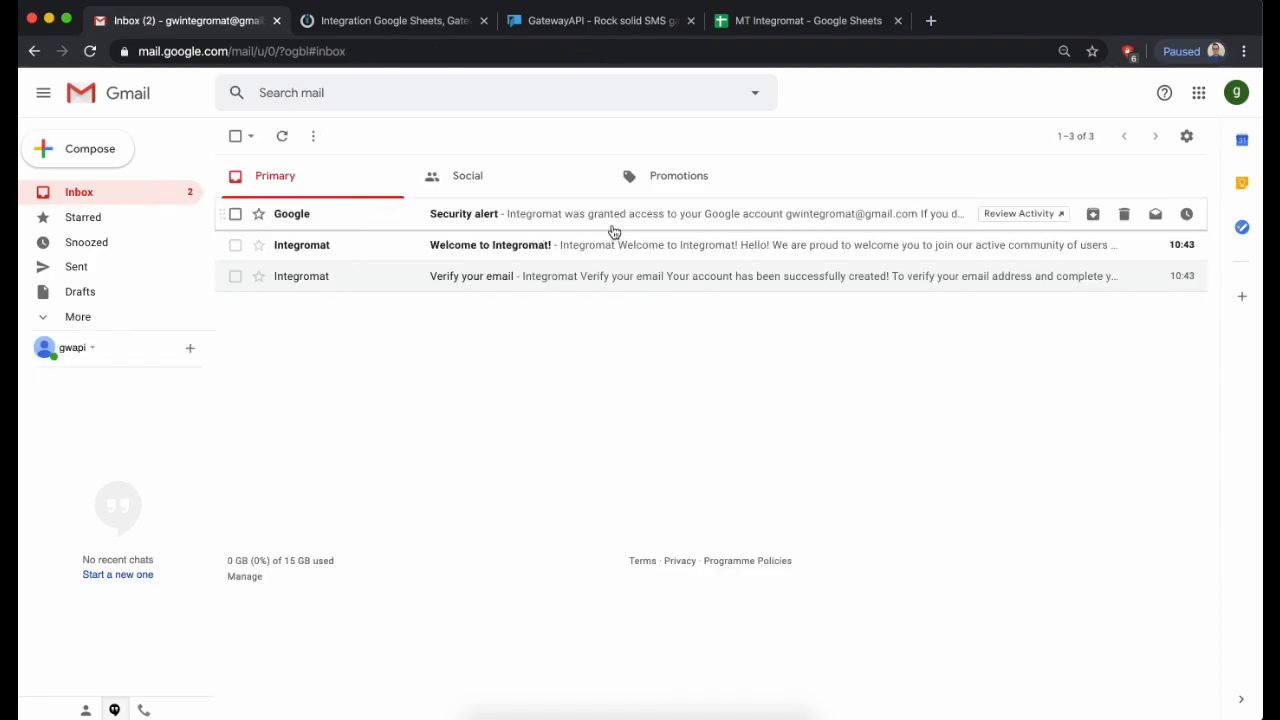
click(101, 318)
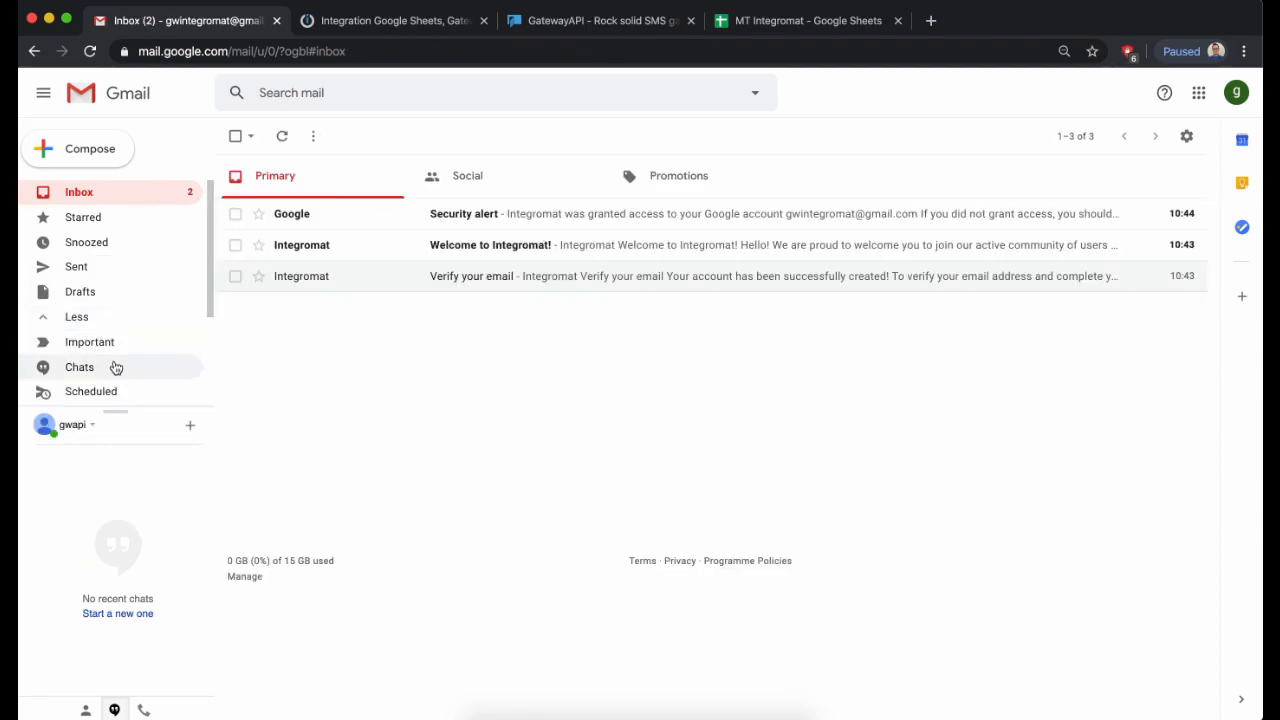
scroll(123, 370, down, 2)
click(122, 345)
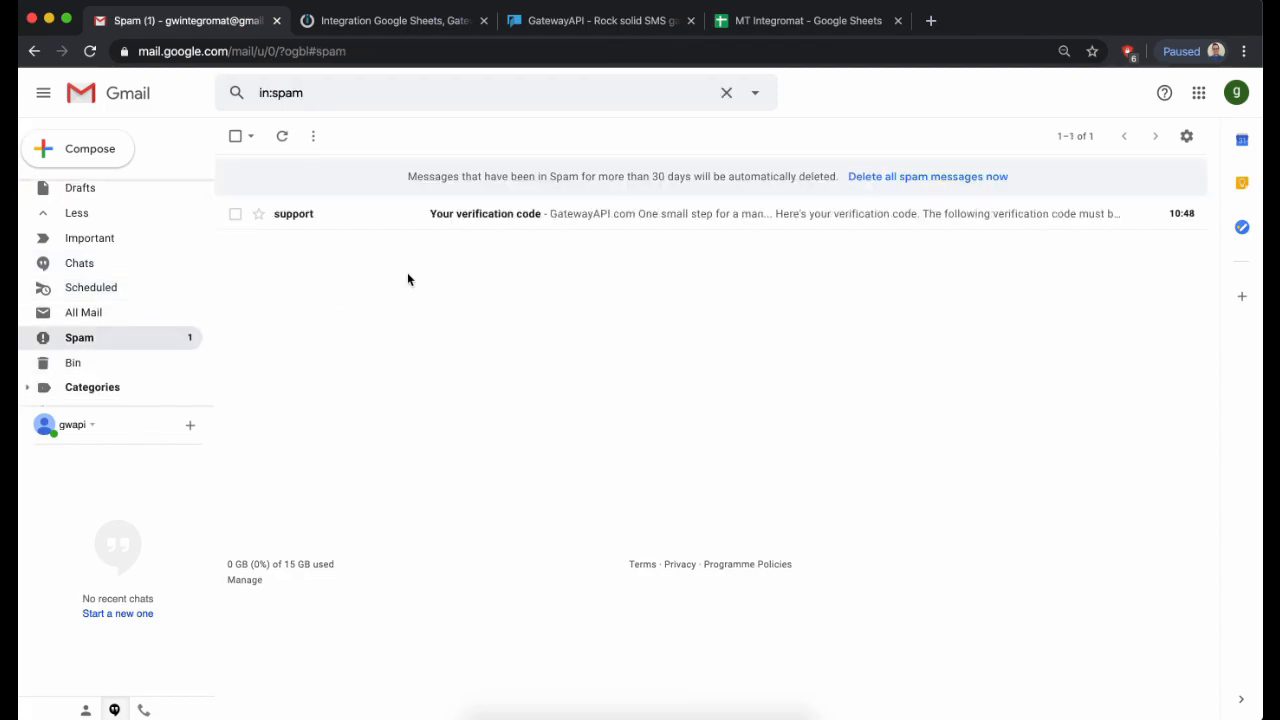
click(526, 216)
double_click(553, 632)
click(558, 636)
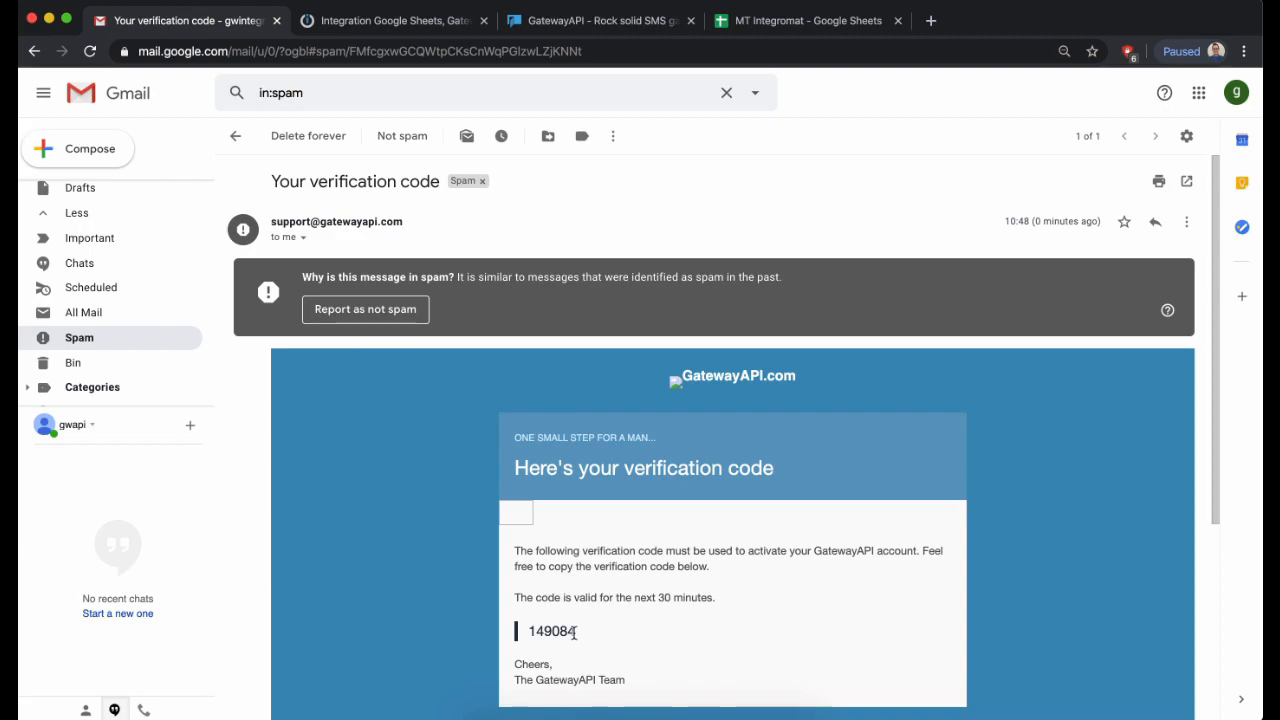
drag(576, 632, 526, 638)
key(super+c)
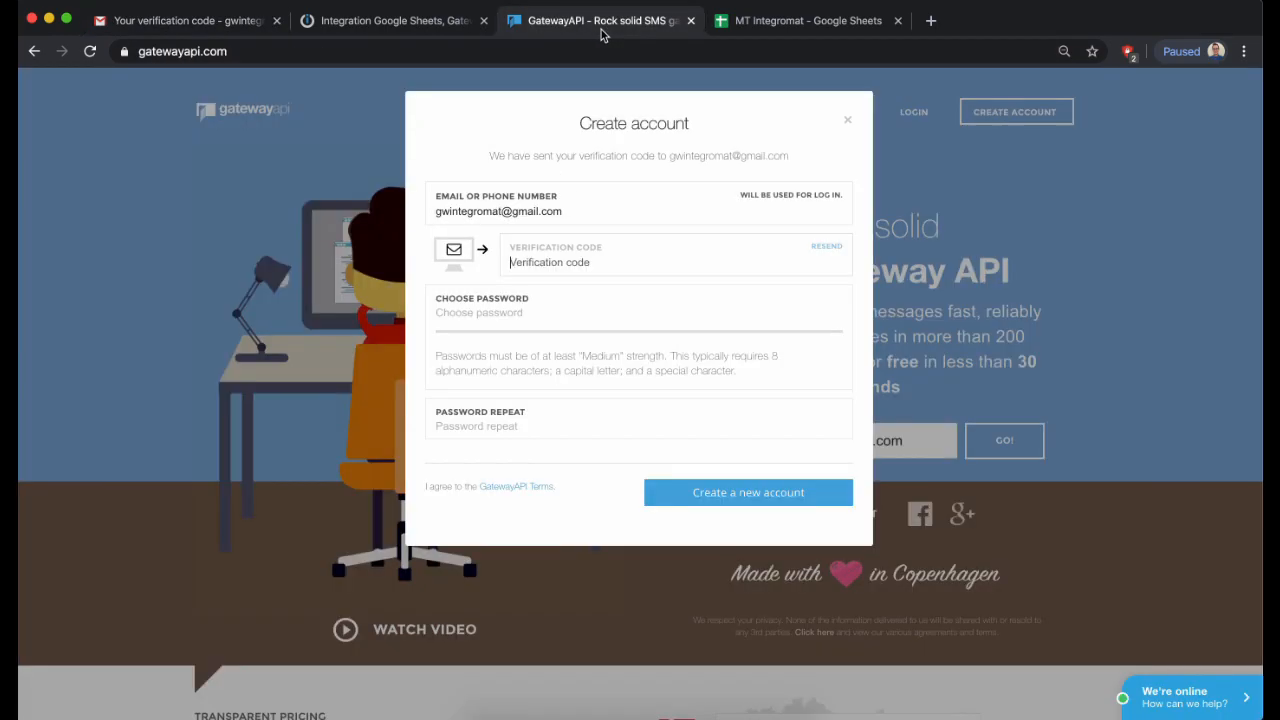
- Paste the verification code, enter the password twice, and submit the new GatewayAPI account
click(598, 24)
click(630, 268)
key(super+v)
click(591, 310)
text(••••••••••)
key(Tab)
text(••••••••••)
click(722, 511)
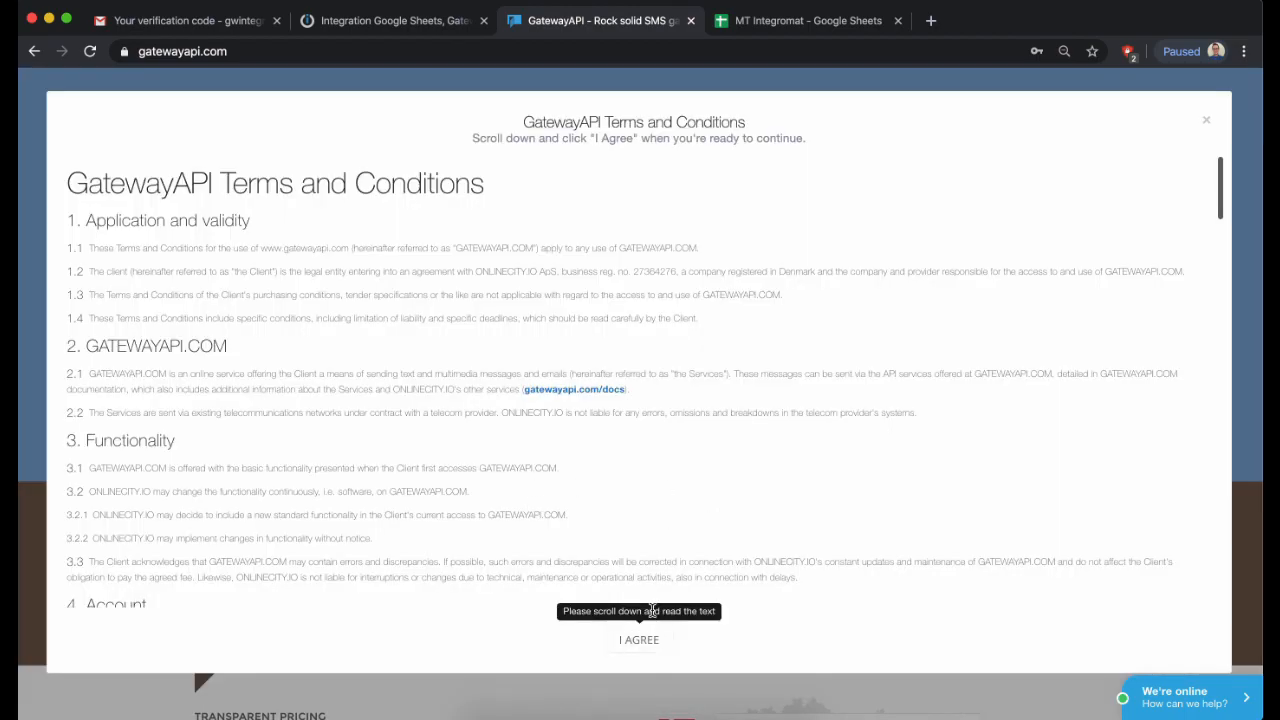
scroll(652, 646, down, 20)
- Accept the terms, postpone the GDPR agreement, and dismiss the URL whitelist notice
click(655, 643)
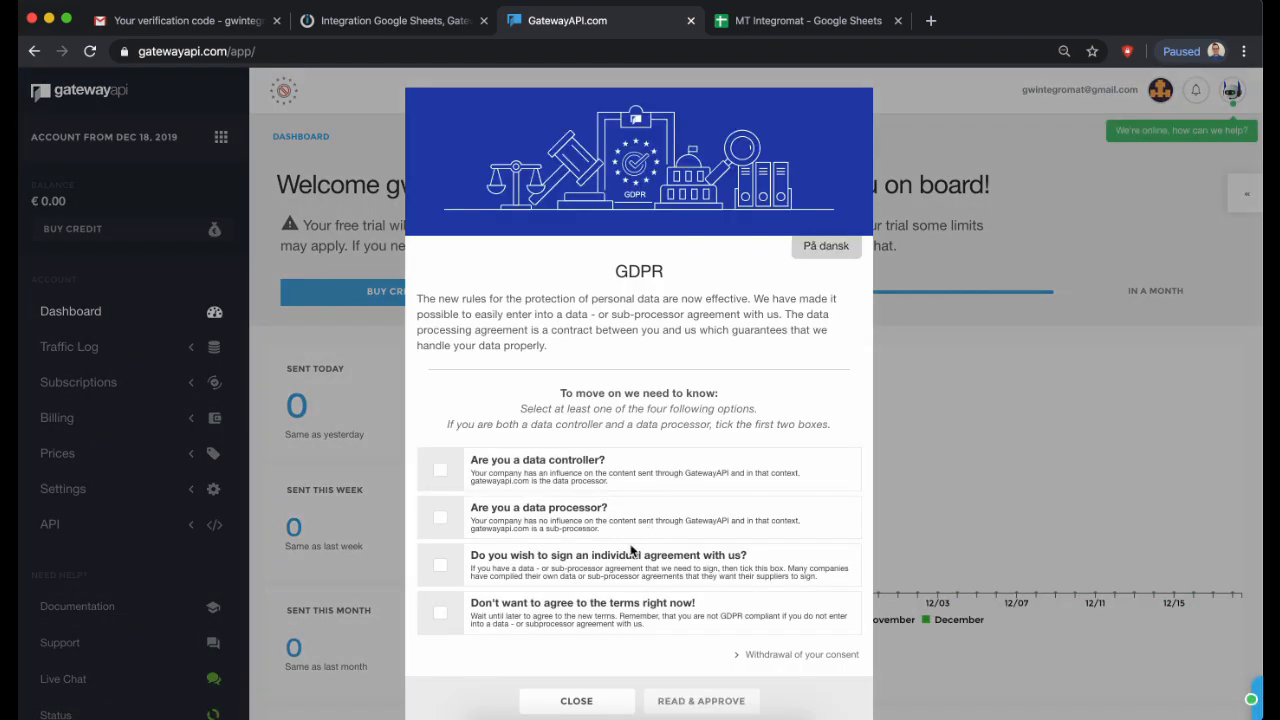
click(441, 614)
click(672, 700)
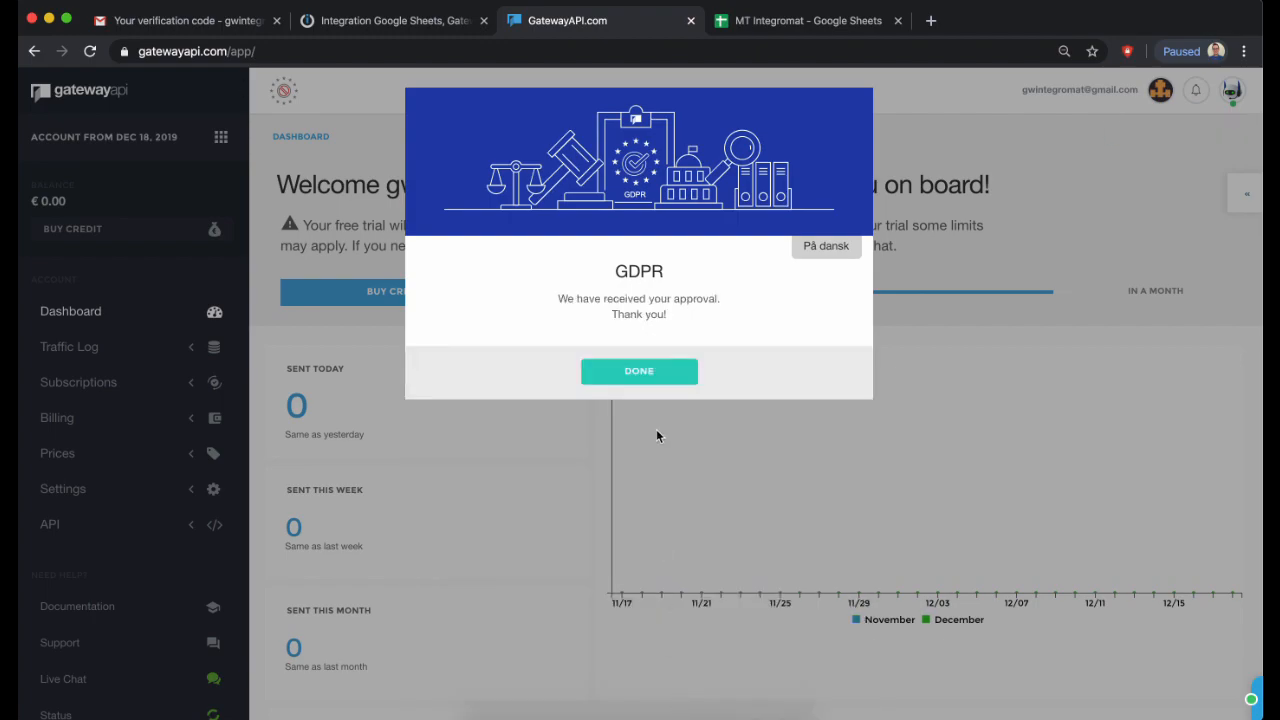
click(640, 380)
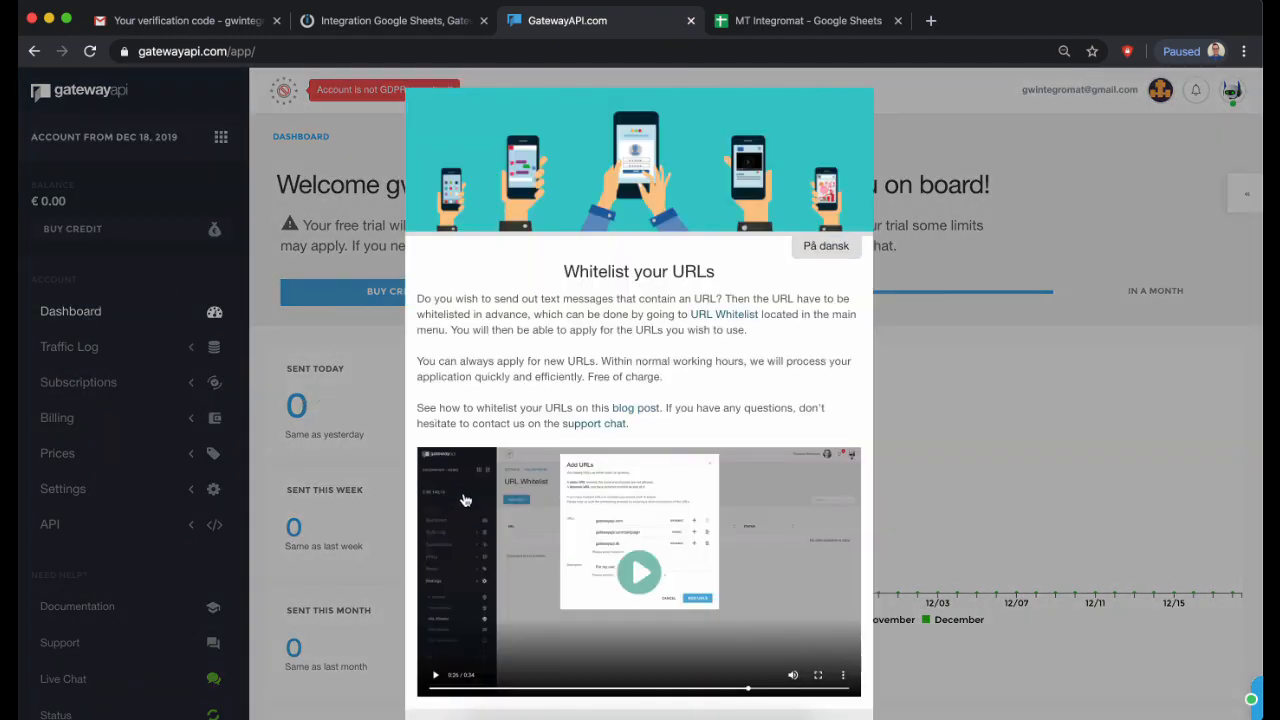
scroll(553, 392, down, 2)
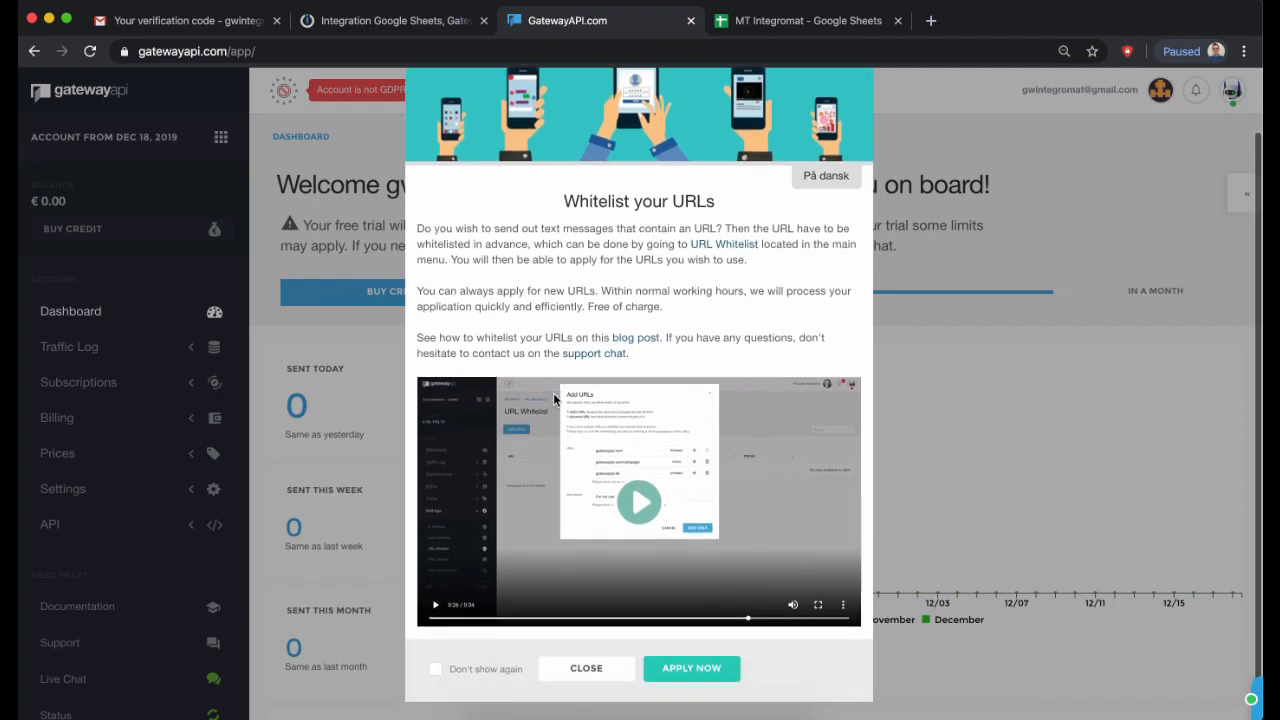
click(587, 670)
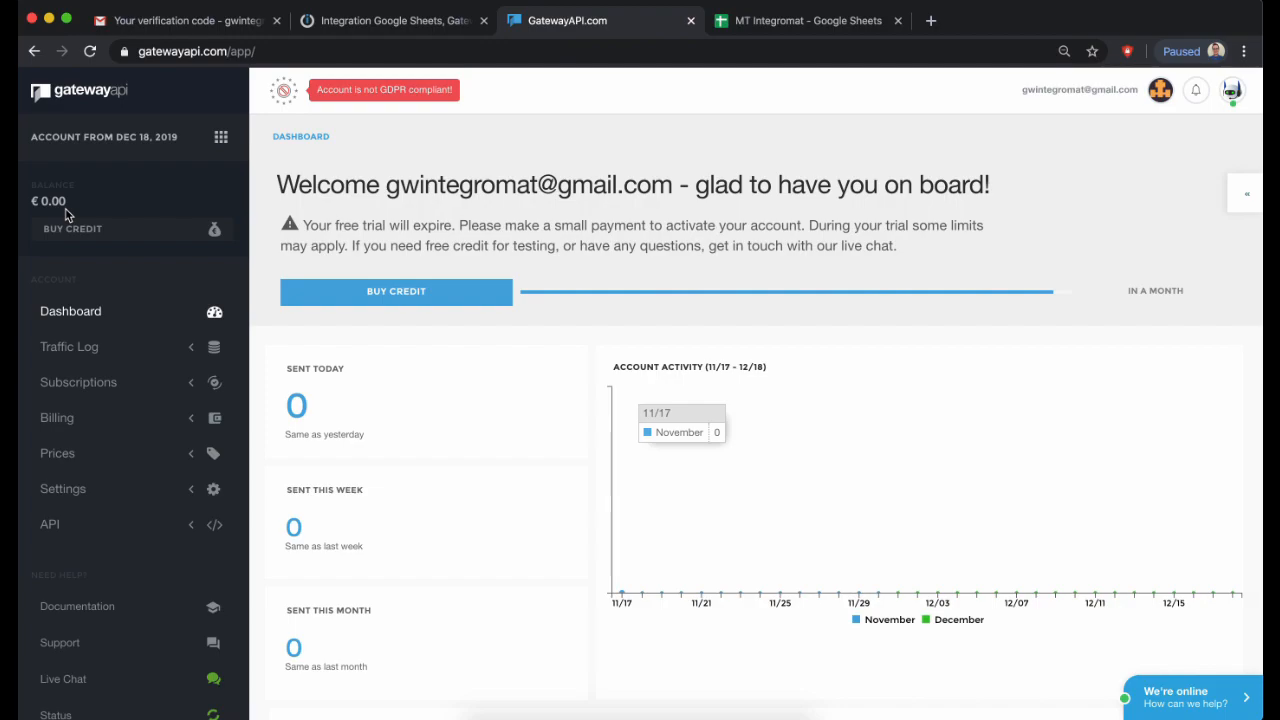
- Reload the dashboard and close the reappearing GDPR and whitelist prompts
click(90, 52)
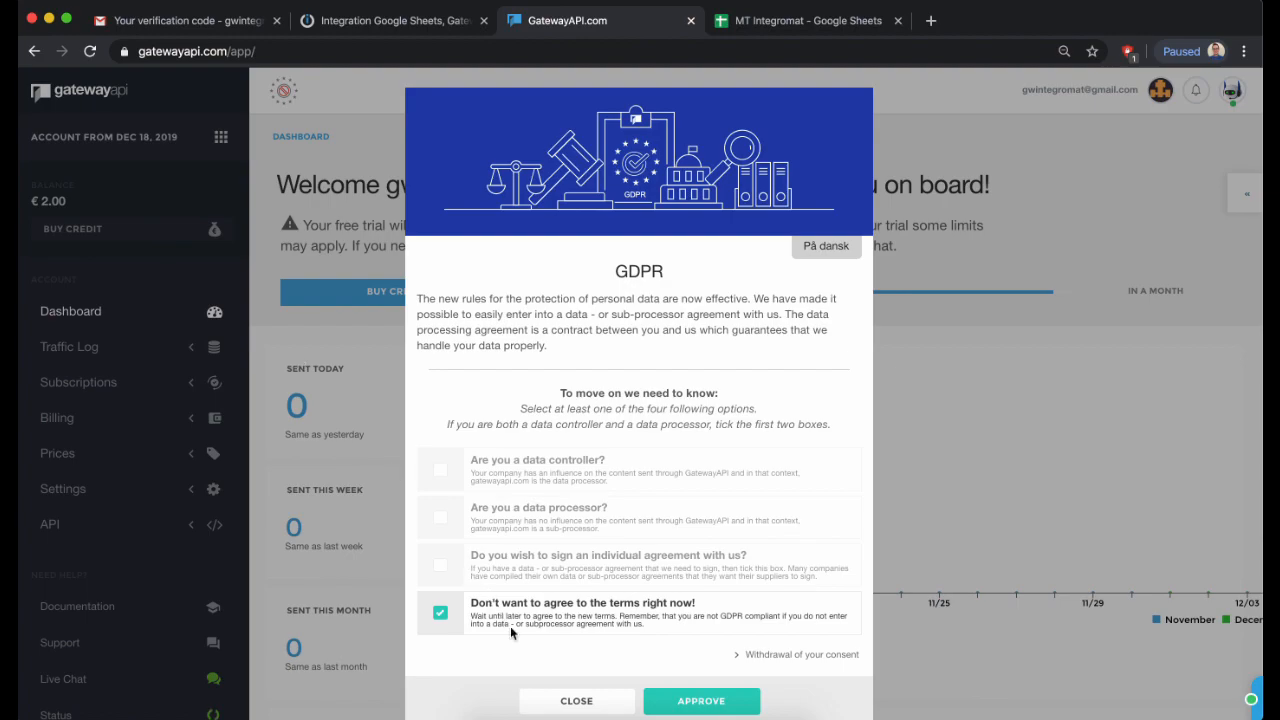
click(618, 703)
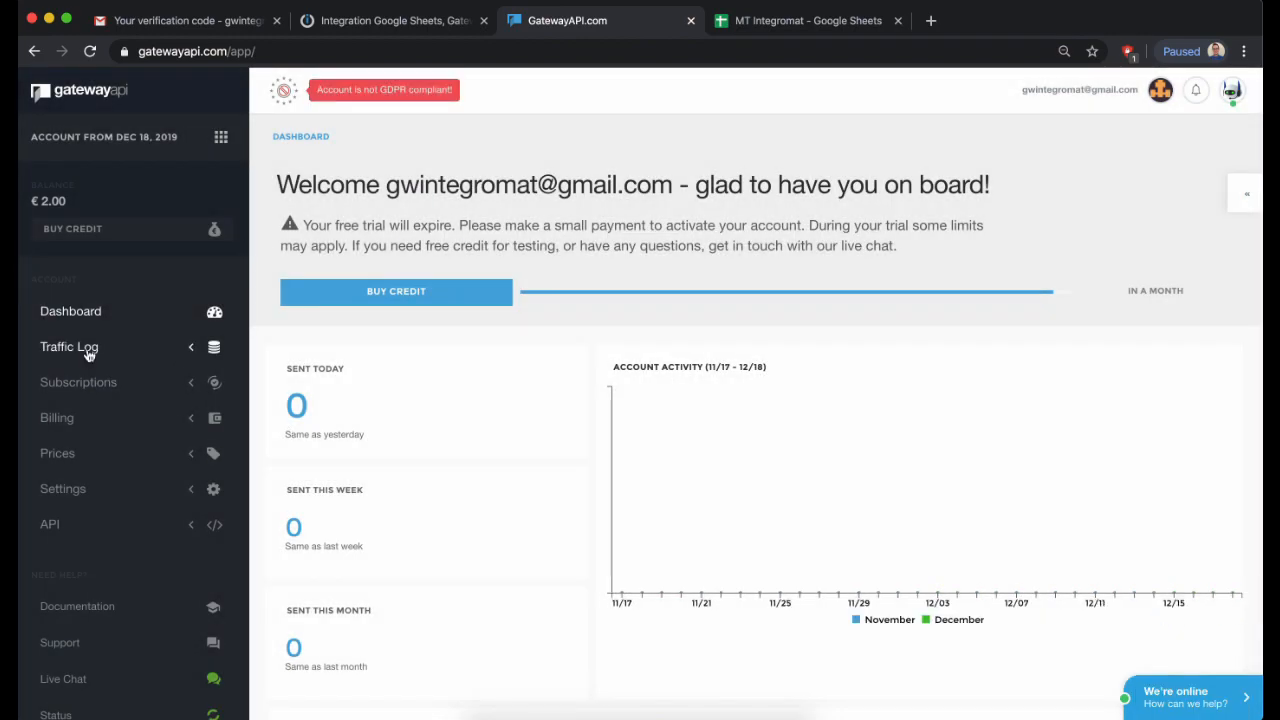
scroll(657, 625, down, 2)
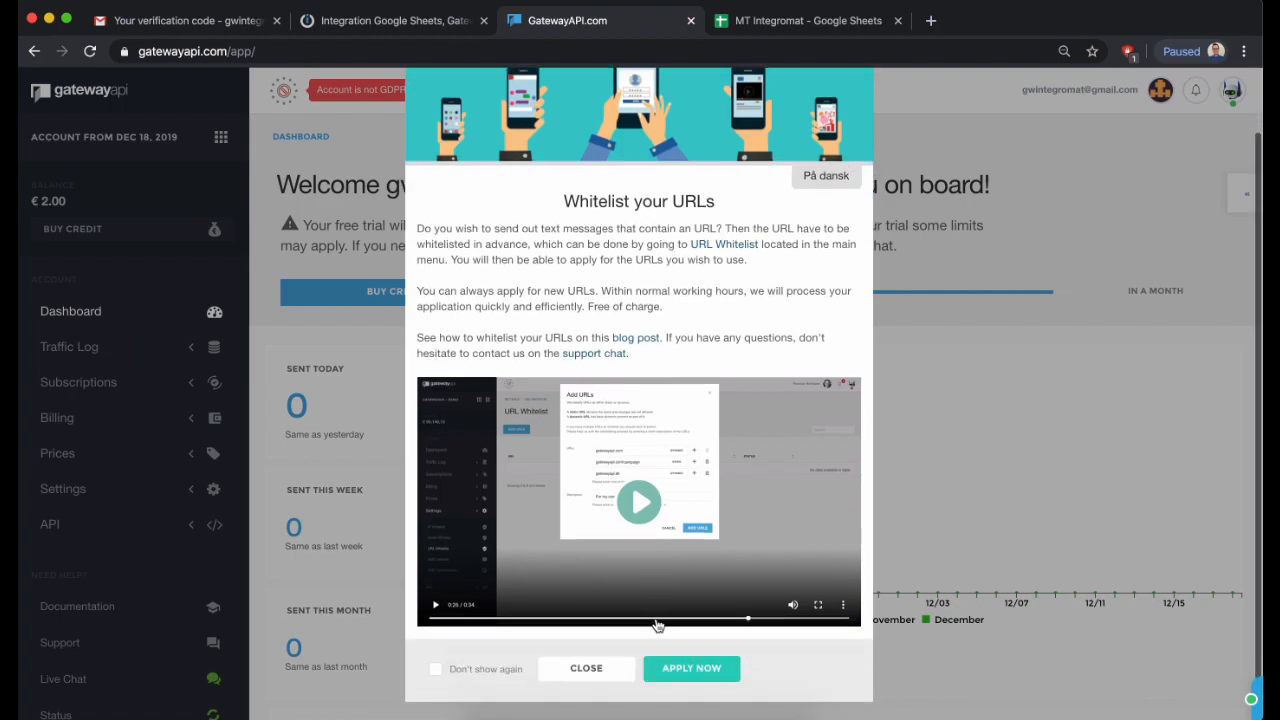
click(590, 669)
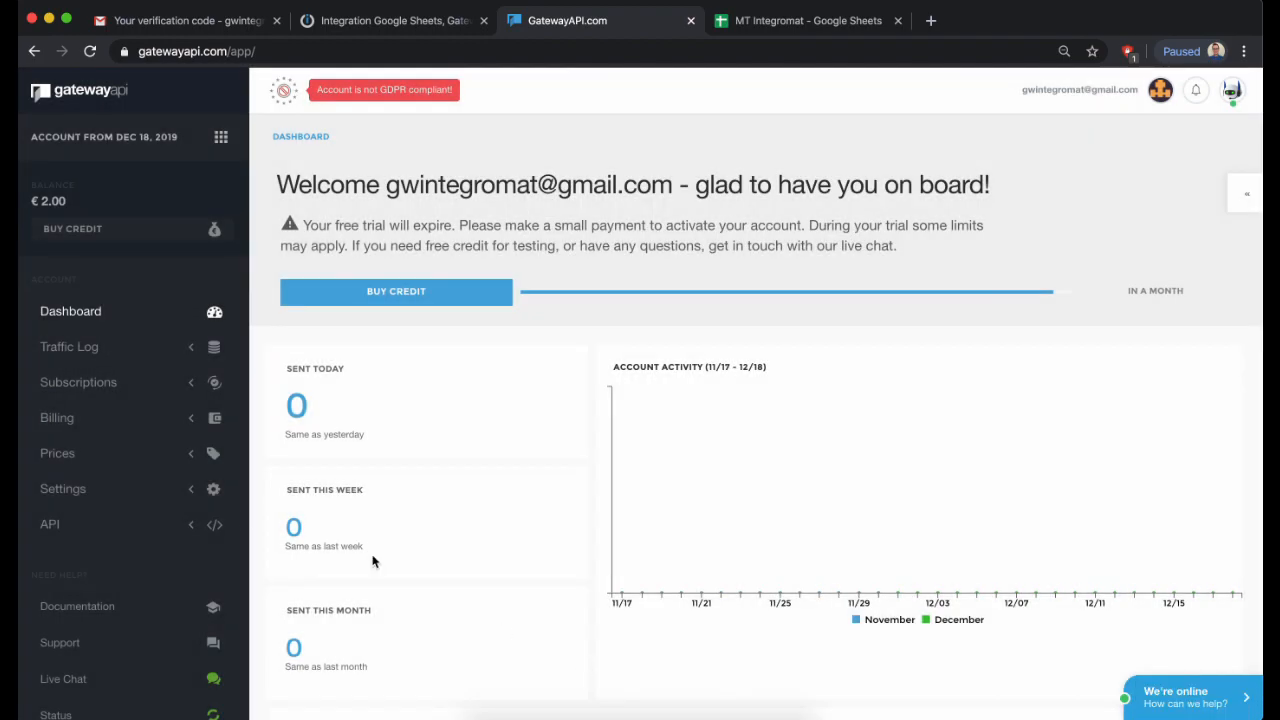
- Reveal the system-created key on the API Keys page and copy its API token
click(156, 527)
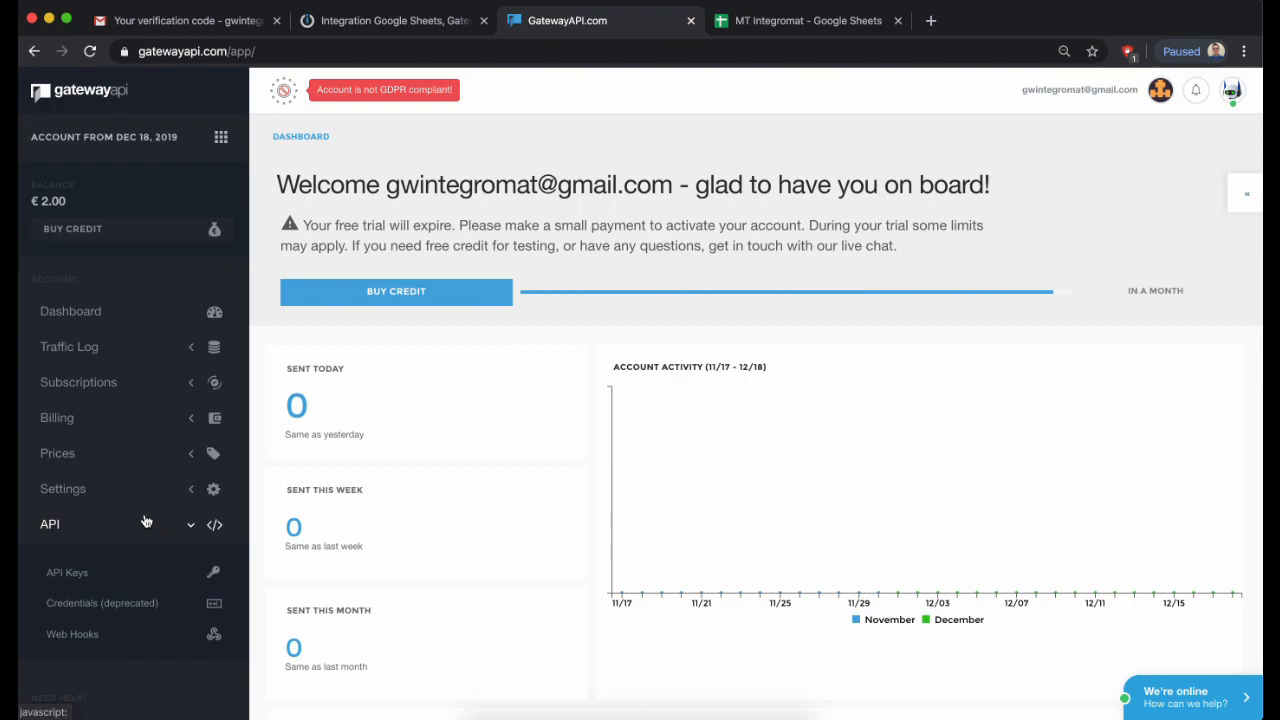
click(95, 578)
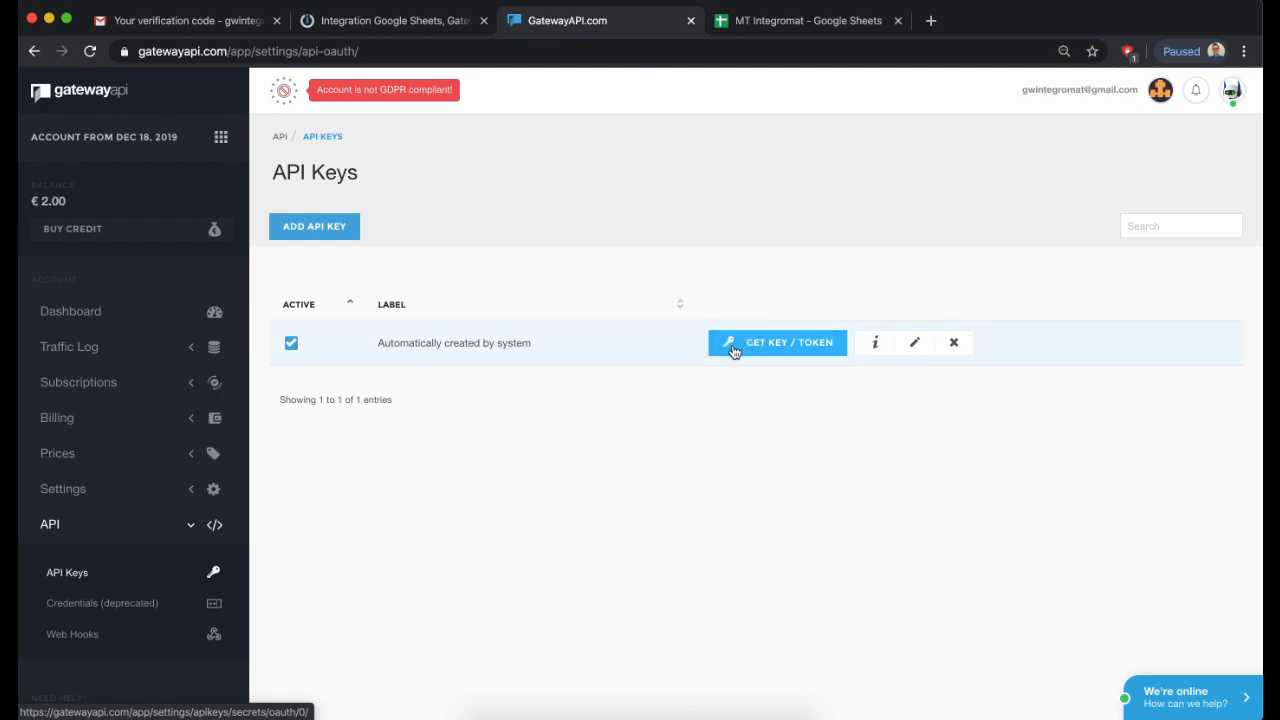
click(778, 344)
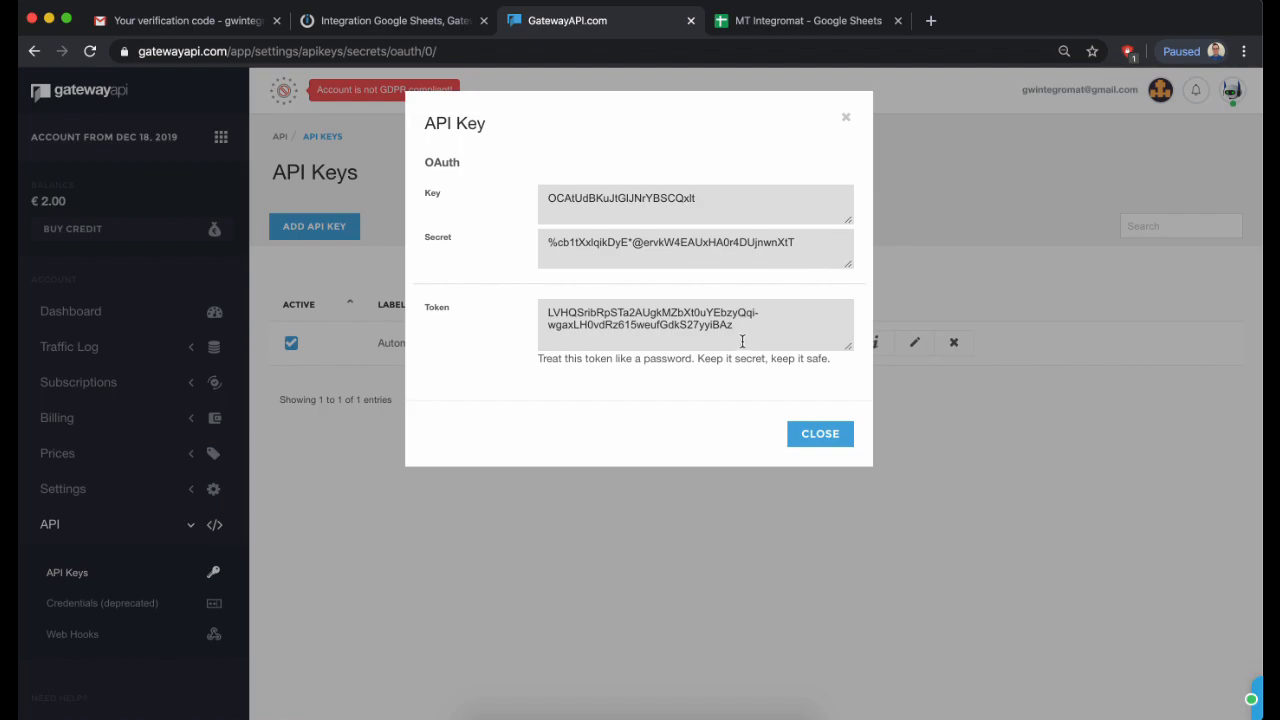
triple_click(744, 338)
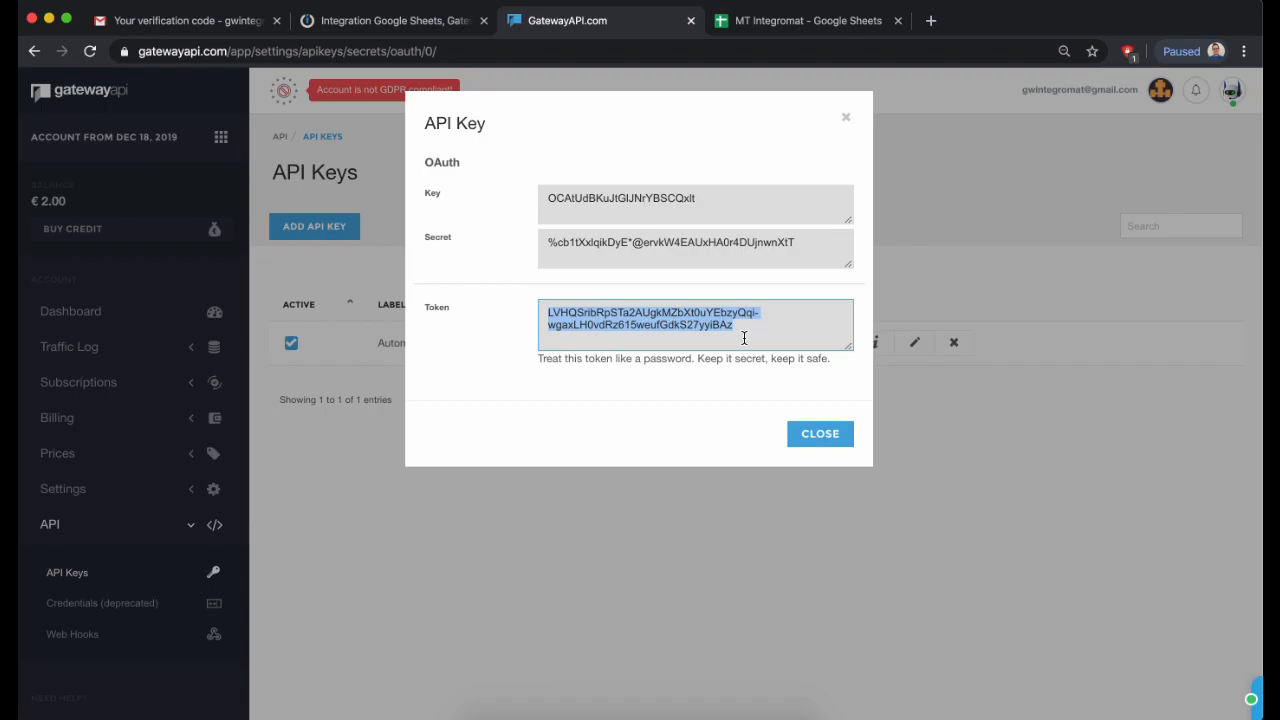
click(816, 436)
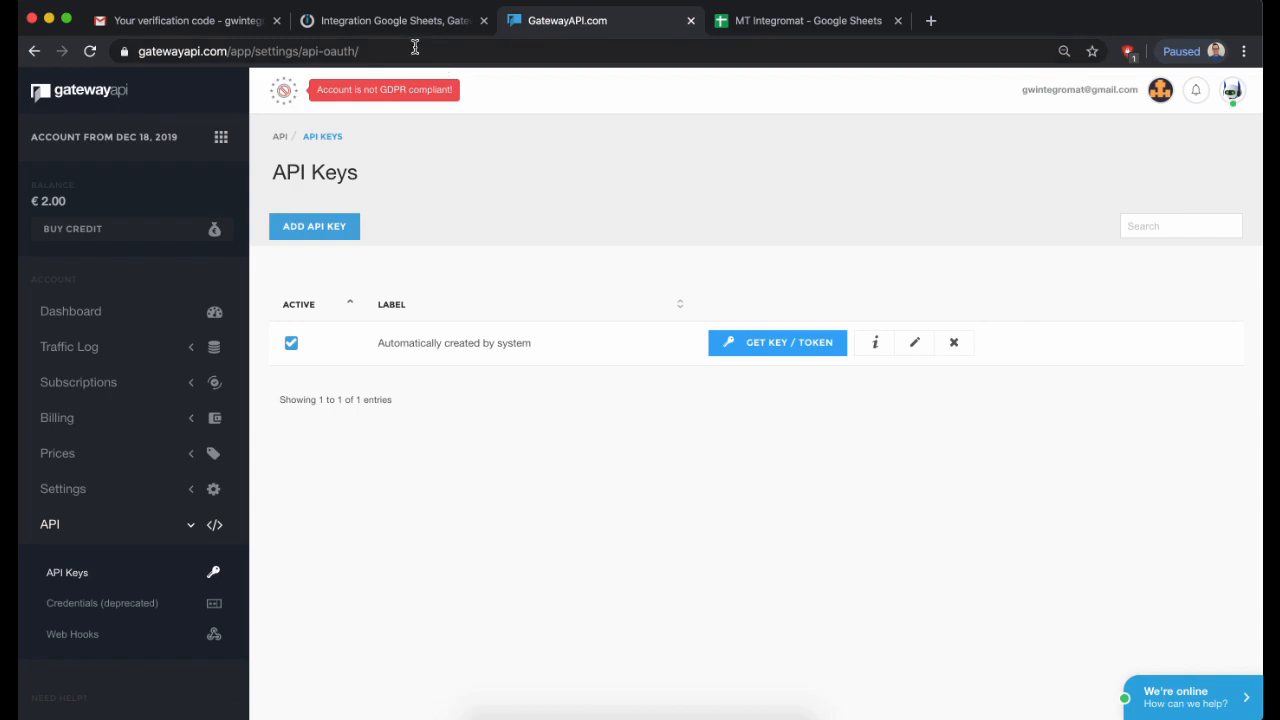
- Create a GatewayAPI connection in Integromat using the pasted API token
click(420, 28)
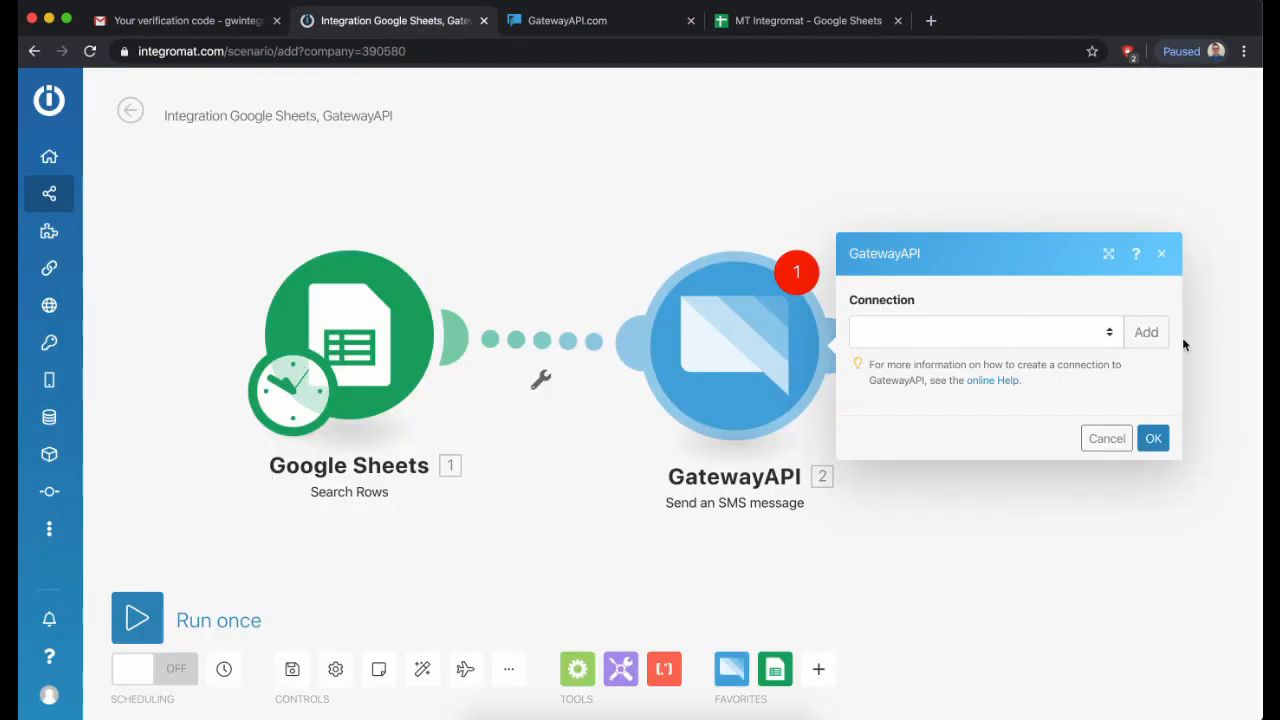
click(1146, 334)
click(651, 366)
key(super+v)
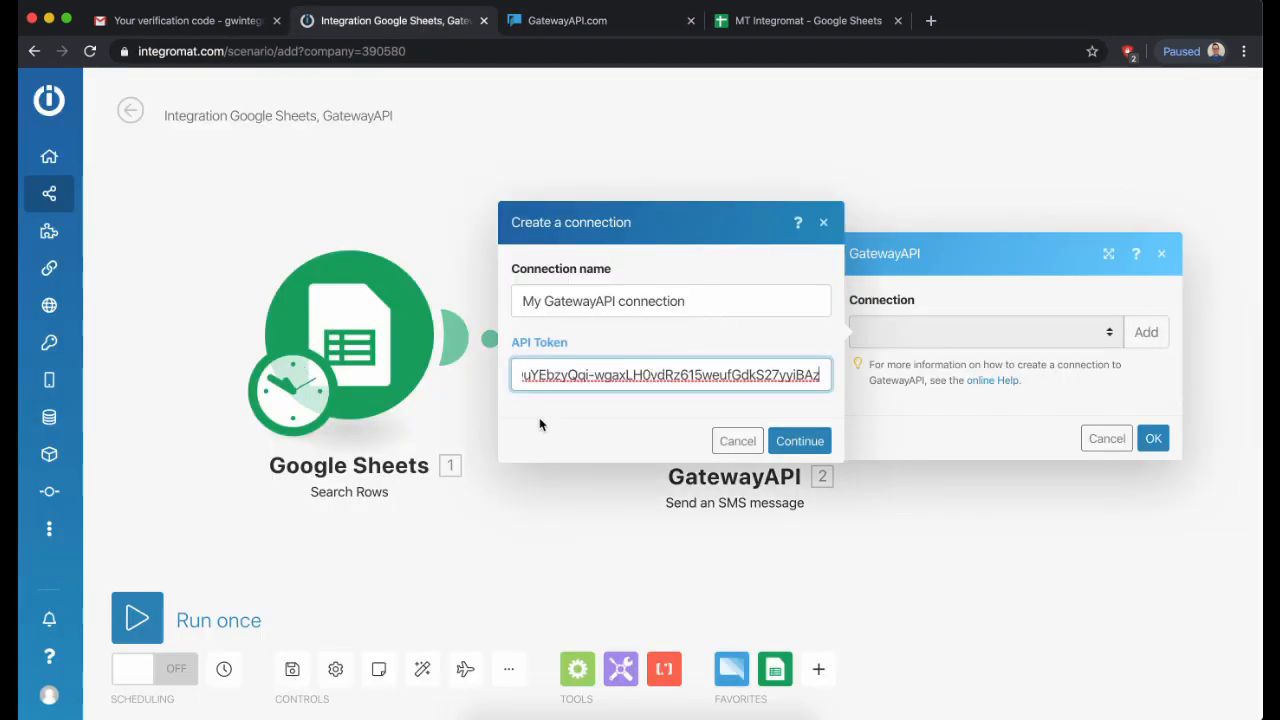
click(800, 441)
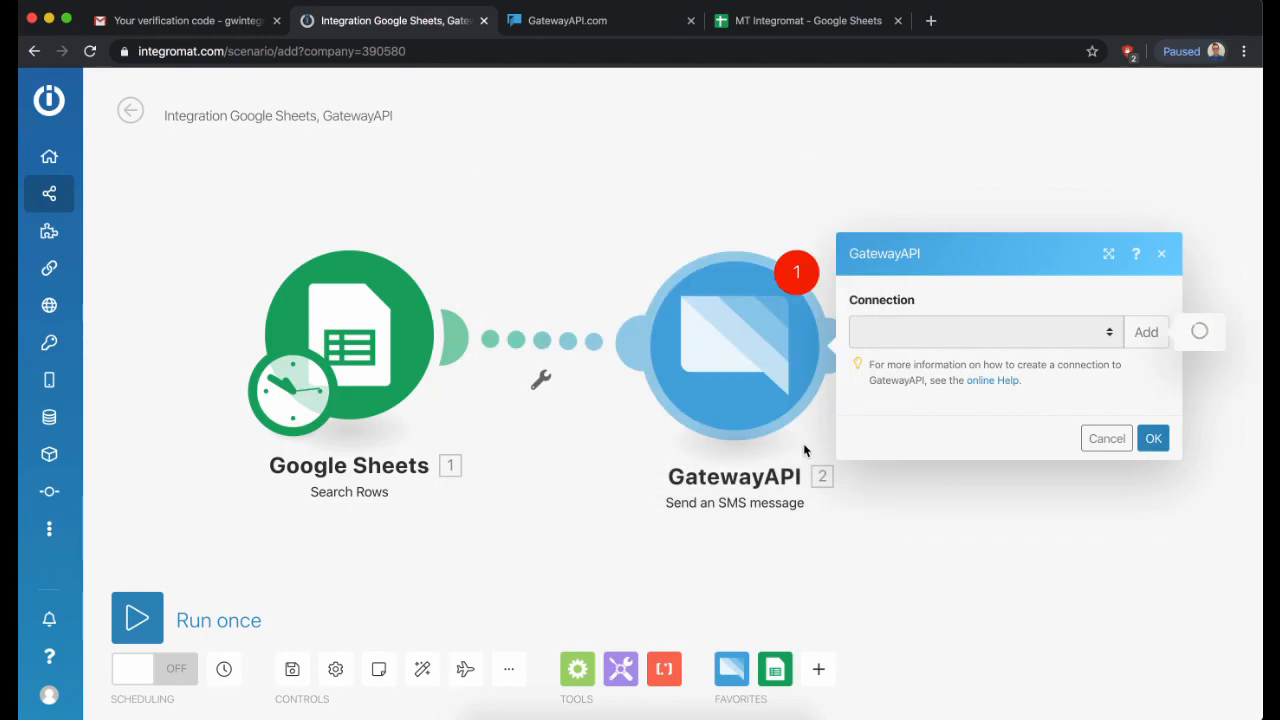
- Map Sender (C) into Sender and Message (A) into Message
click(901, 292)
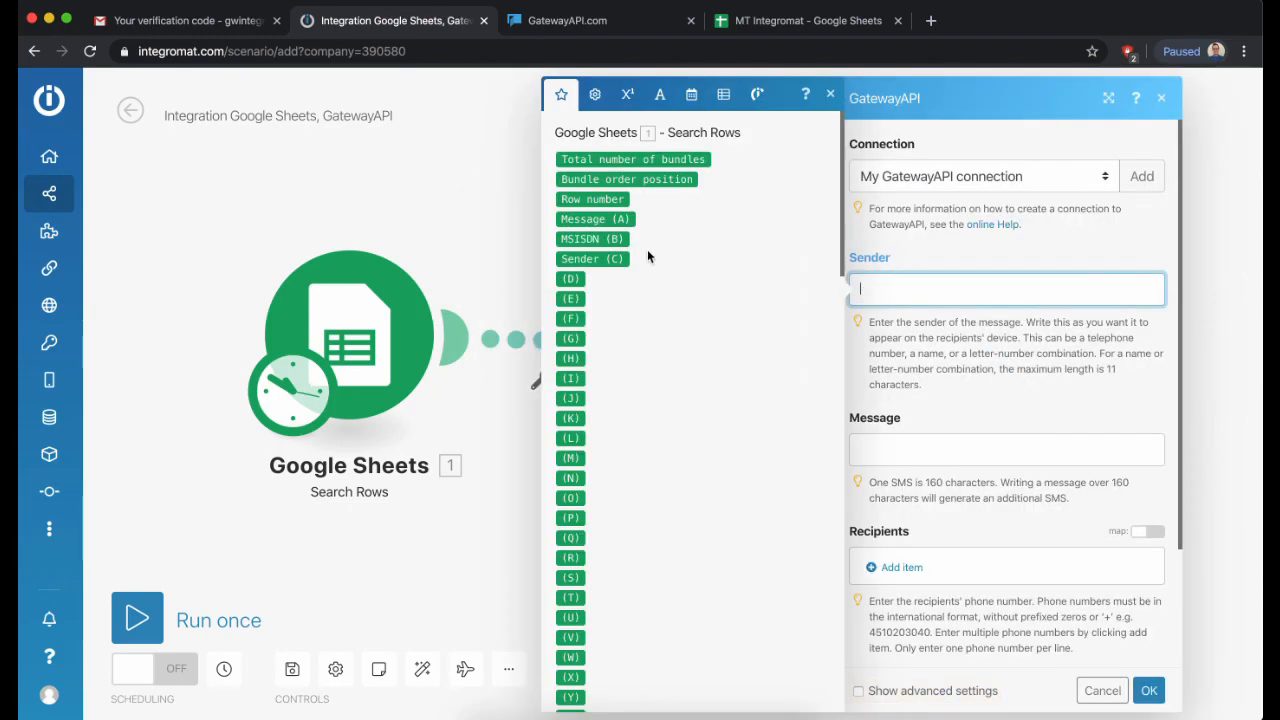
click(592, 258)
key(Tab)
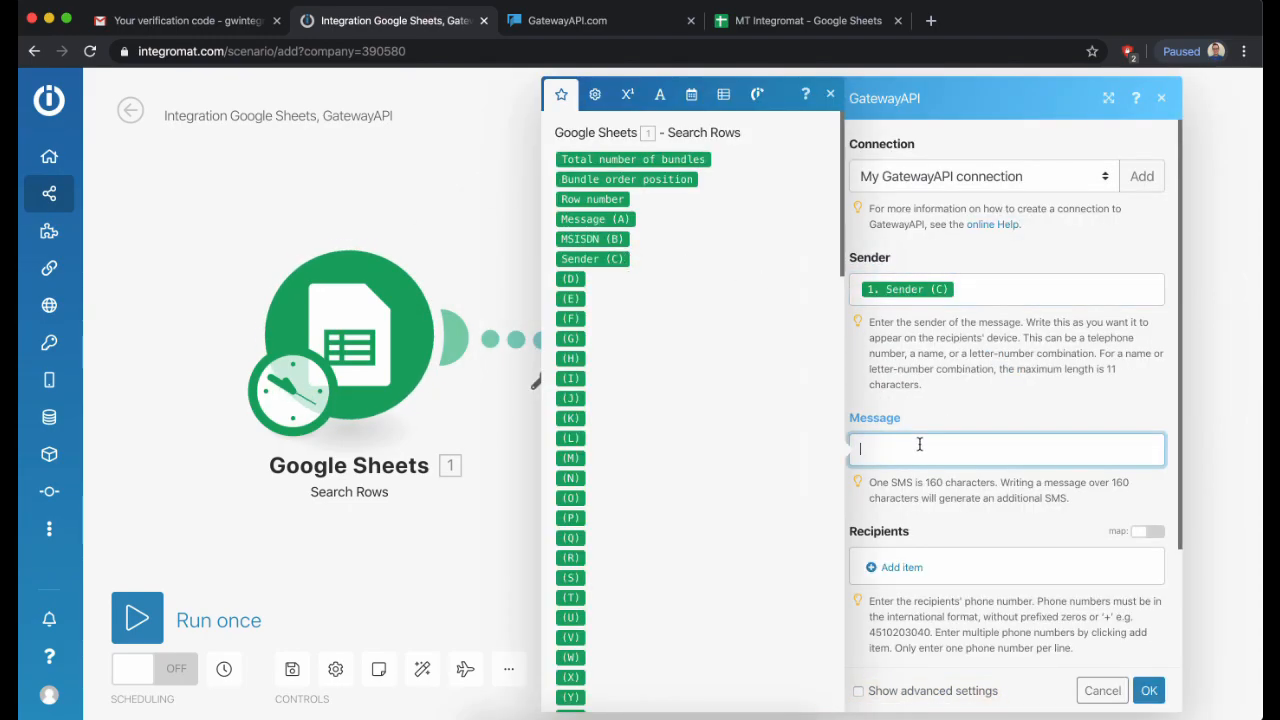
click(628, 224)
click(969, 537)
- Add MSISDN (B) as the recipient, save the module, and run the scenario once
scroll(971, 531, down, 3)
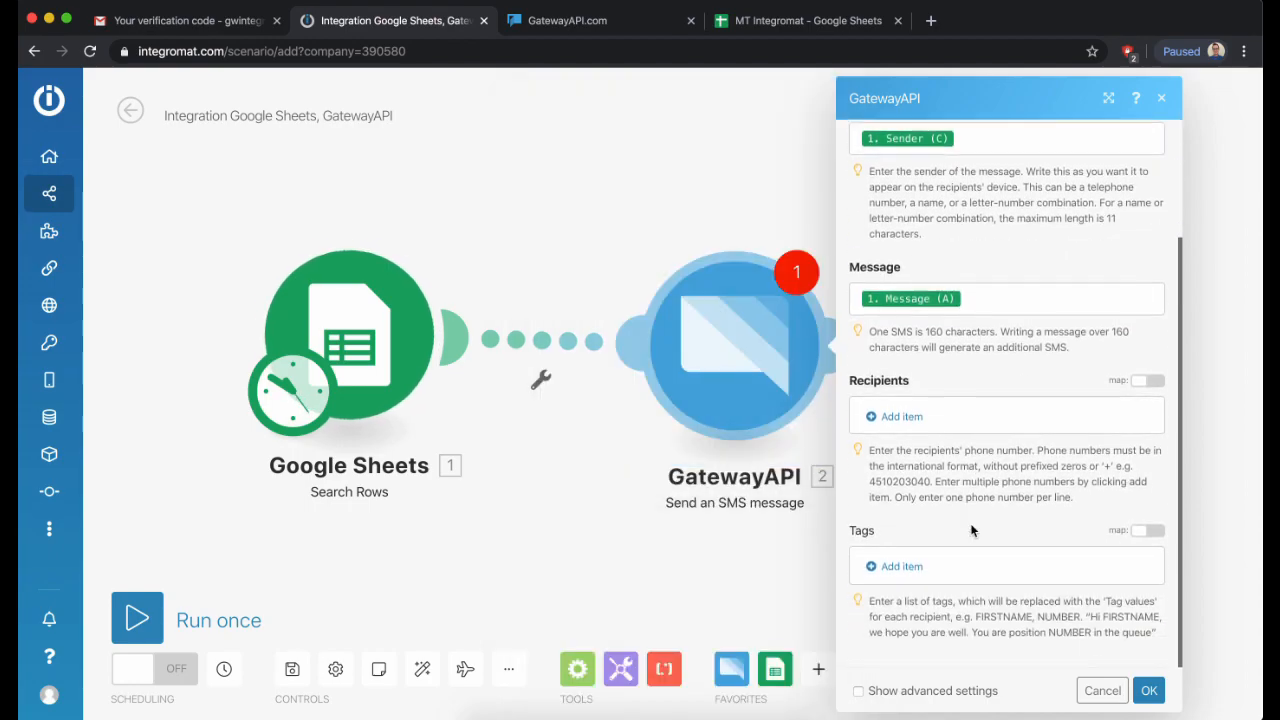
click(954, 419)
click(712, 301)
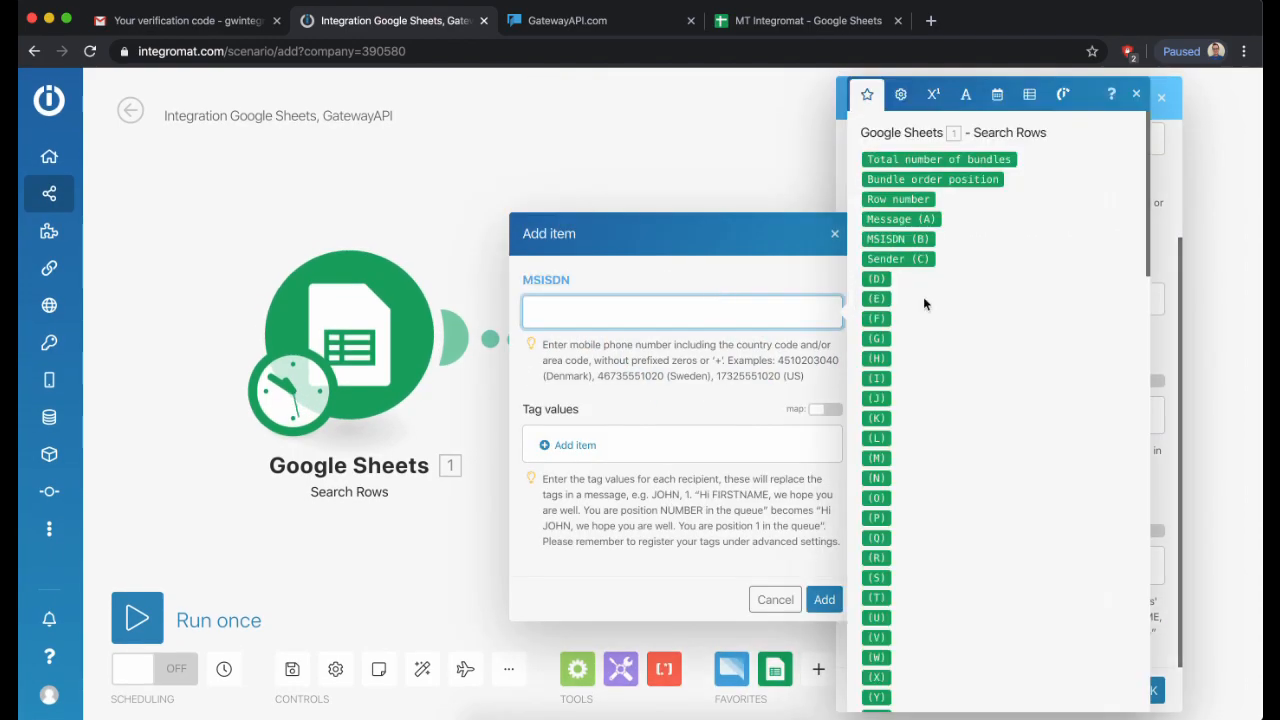
click(897, 239)
click(824, 599)
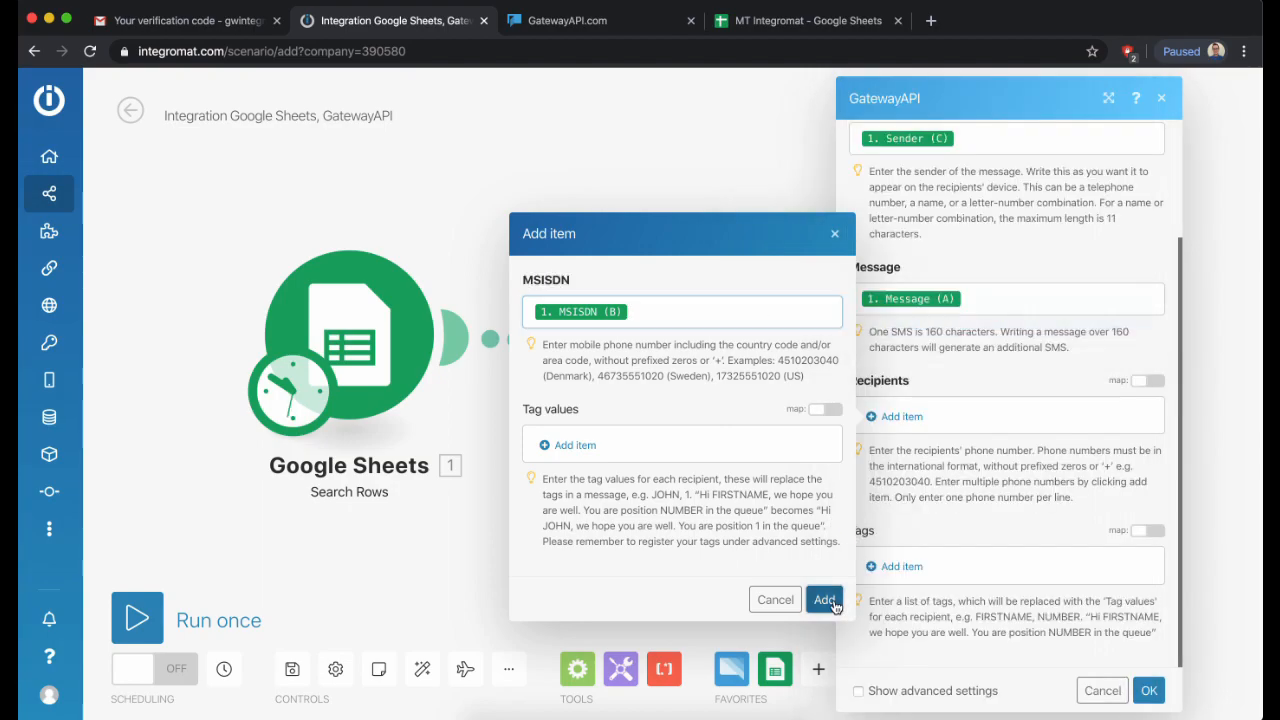
scroll(975, 373, down, 1)
scroll(975, 373, up, 2)
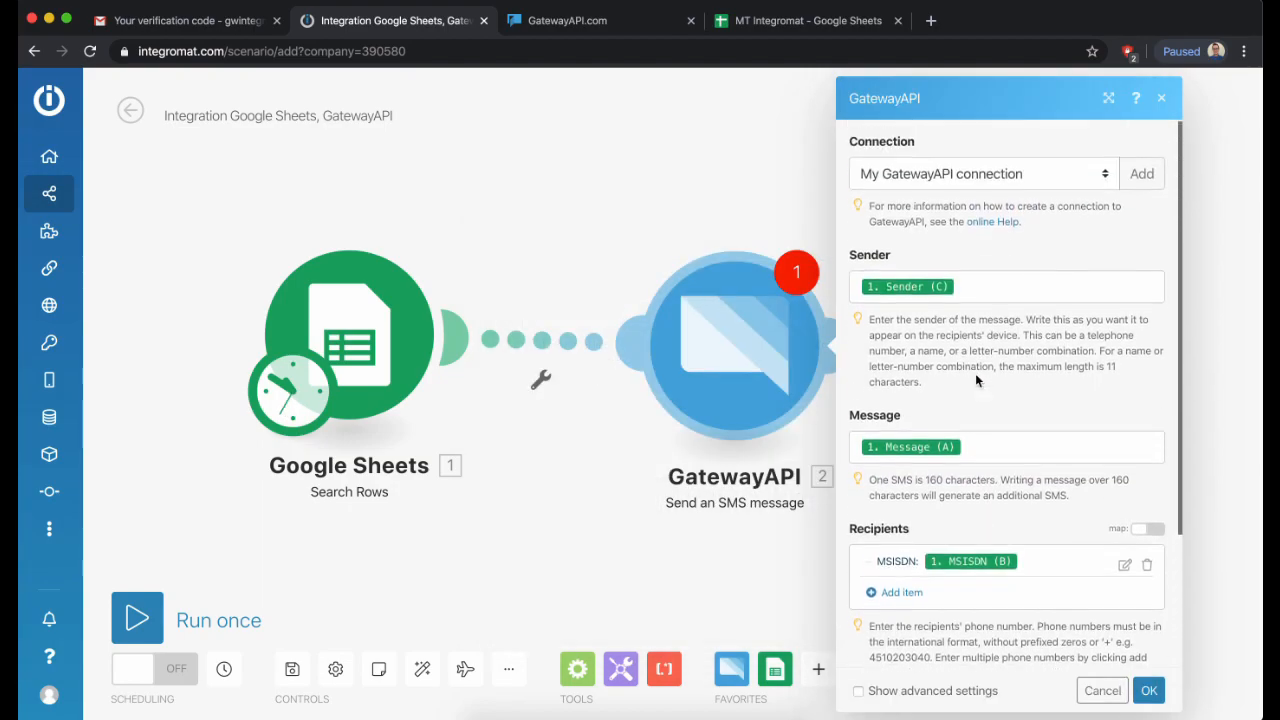
scroll(975, 373, down, 2)
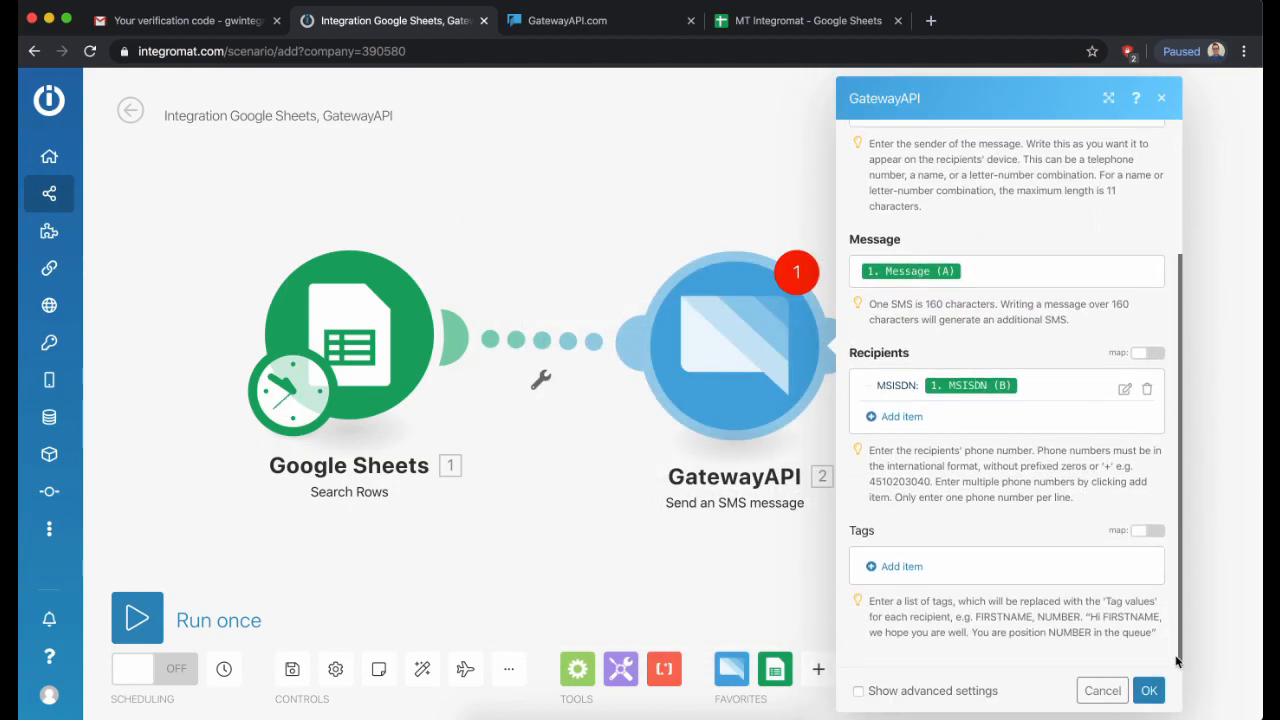
click(1149, 691)
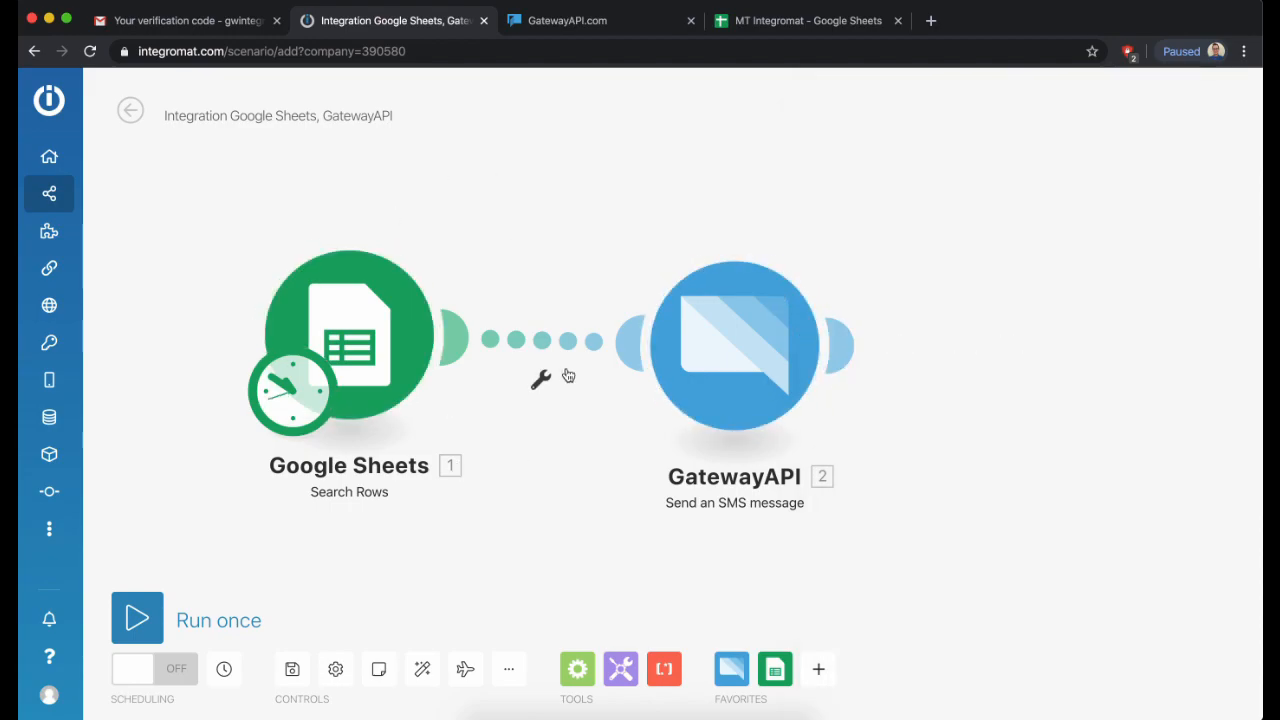
click(137, 617)
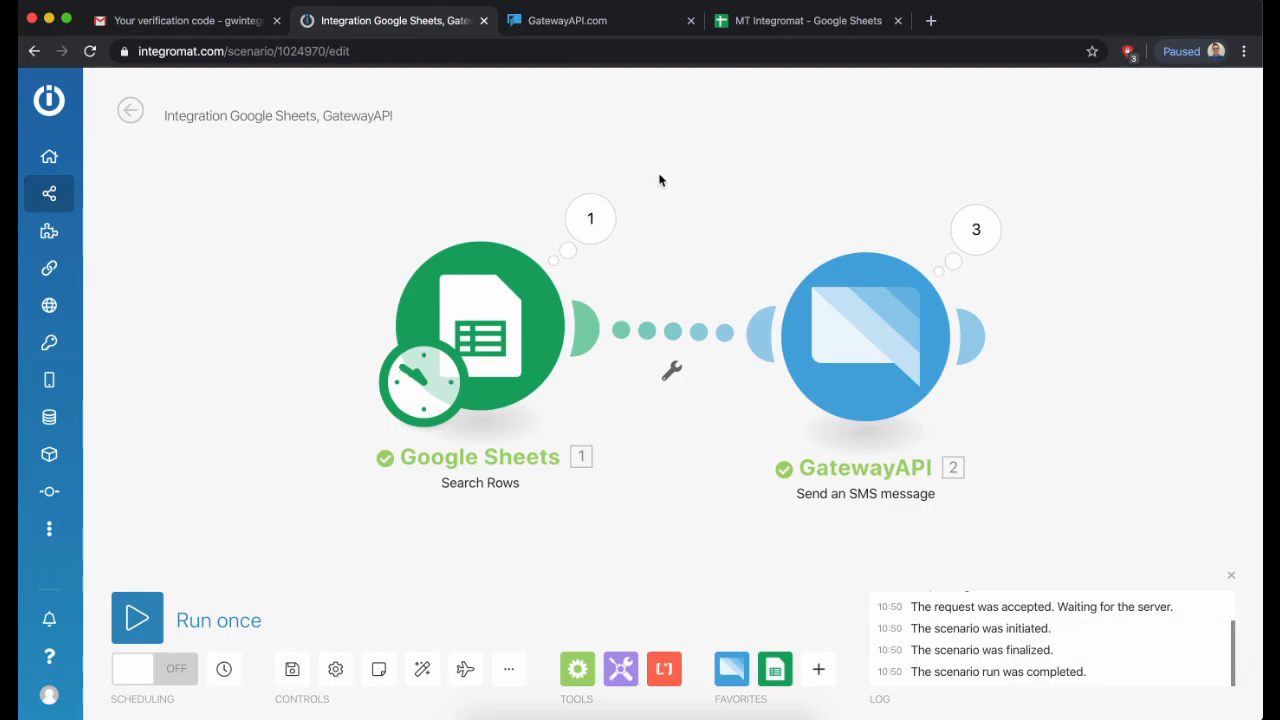
click(590, 20)
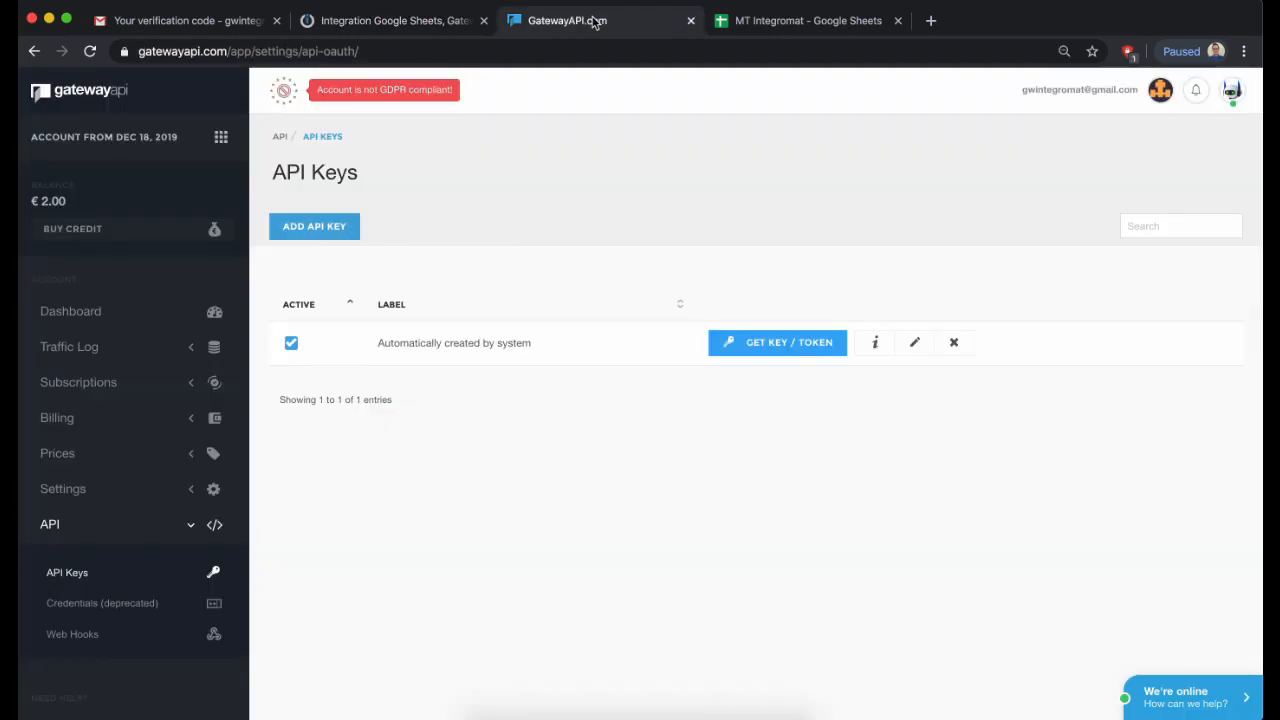
- Open the MT (Outgoing) SMS page under Traffic Log
click(125, 347)
click(108, 394)
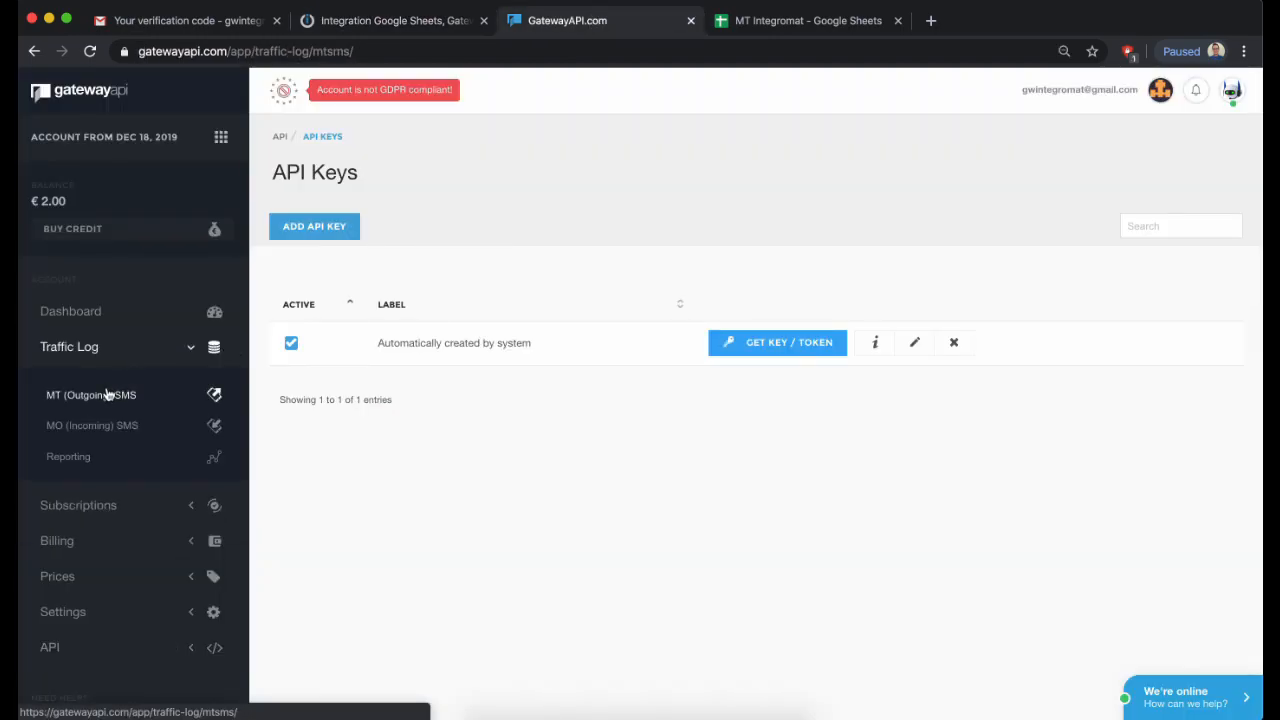